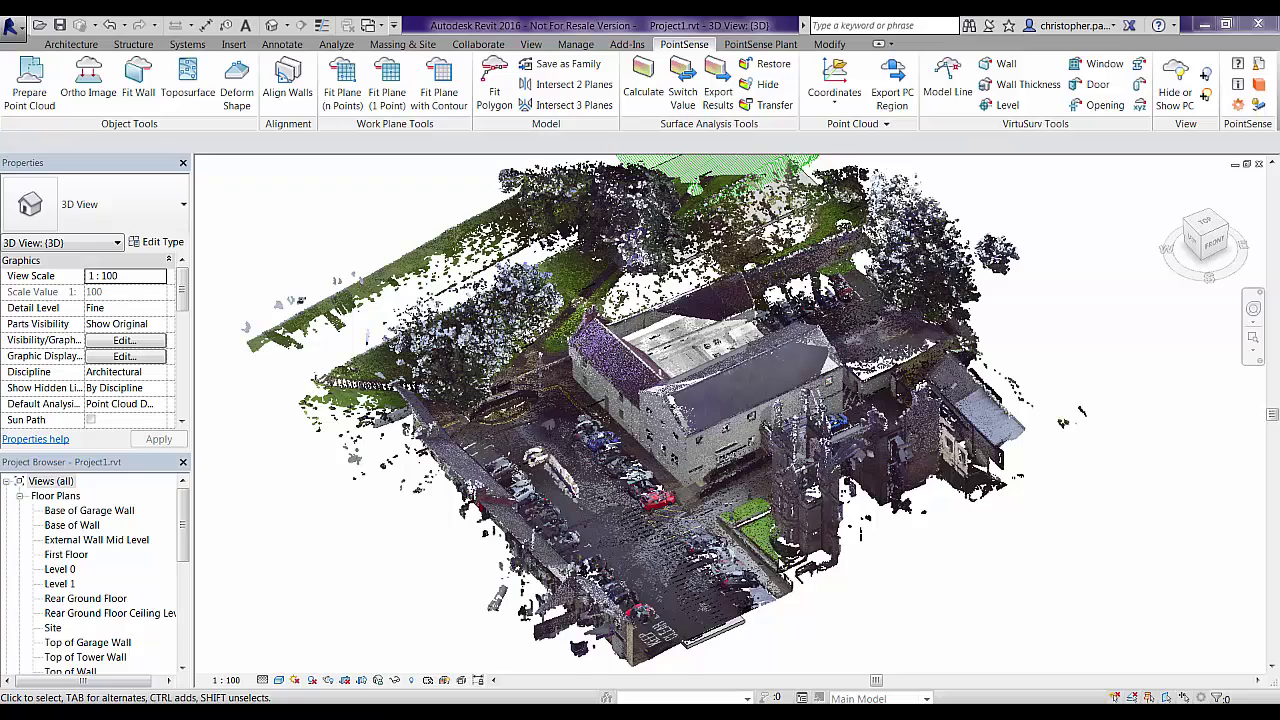
Step: Open the Site floor plan at the car park entrance by the Ext__Externals006 scan position
middle_drag(761, 487, 755, 545)
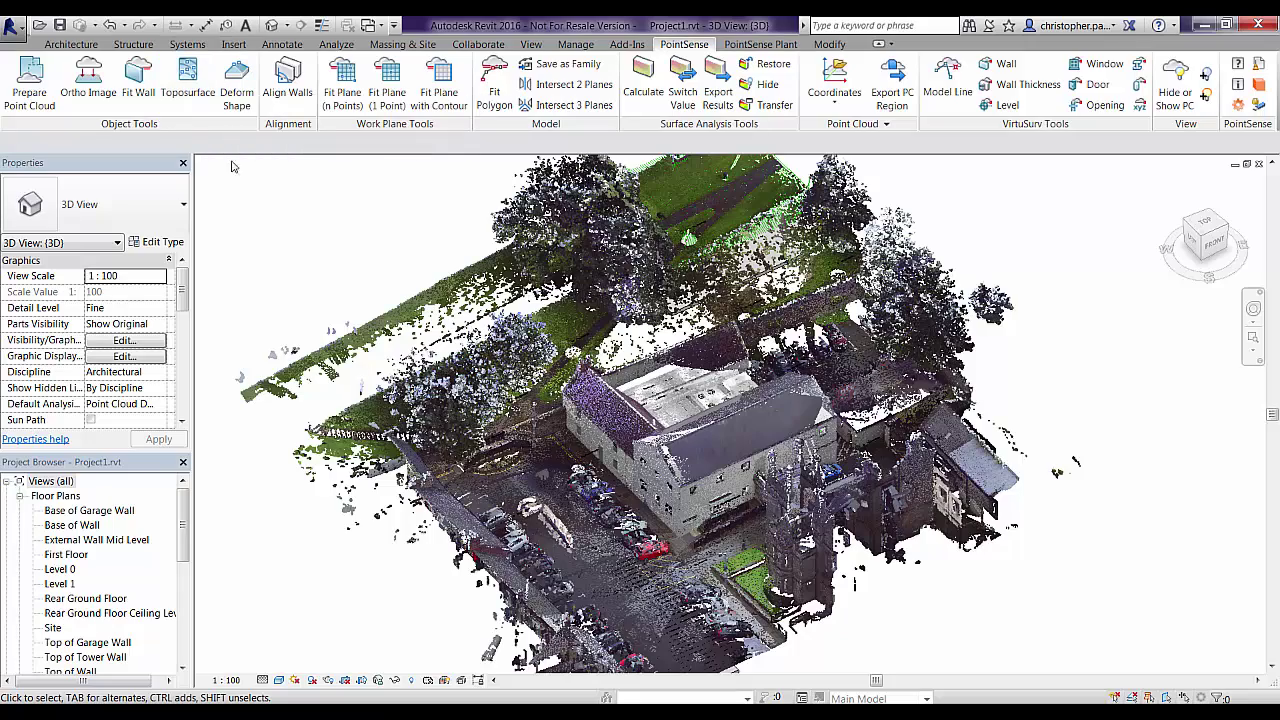
scroll(555, 433, up, 5)
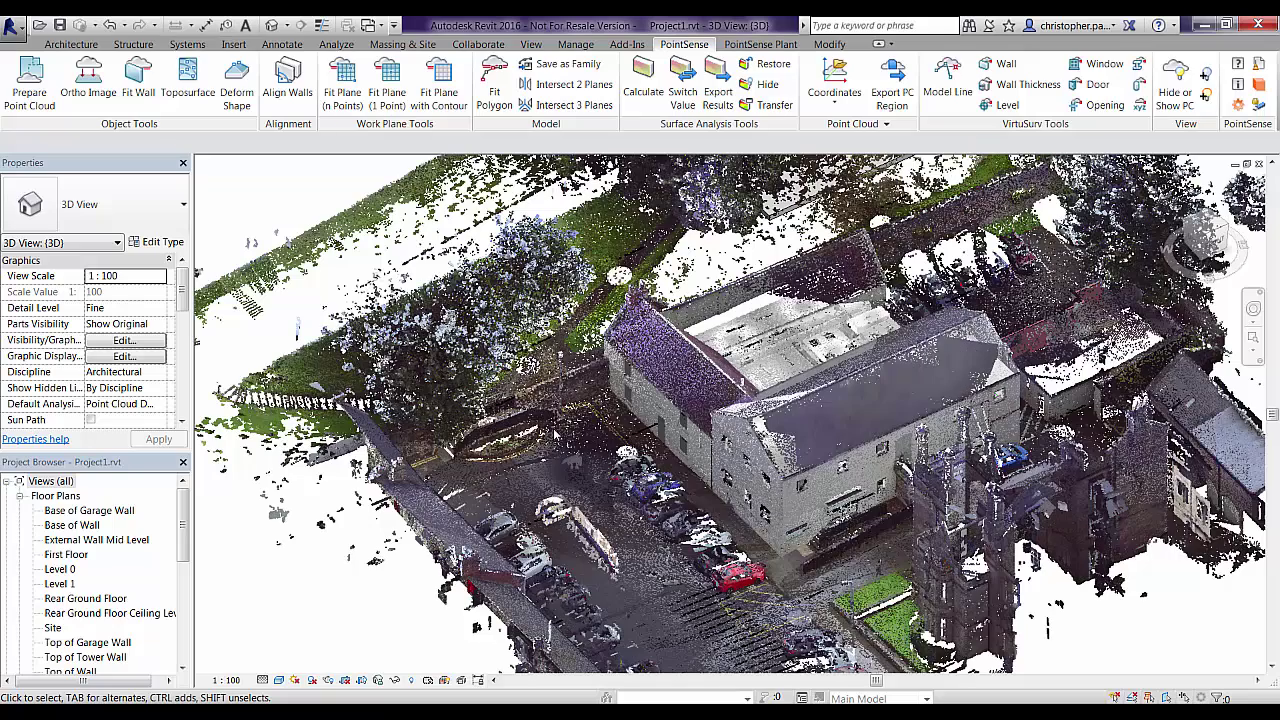
click(398, 46)
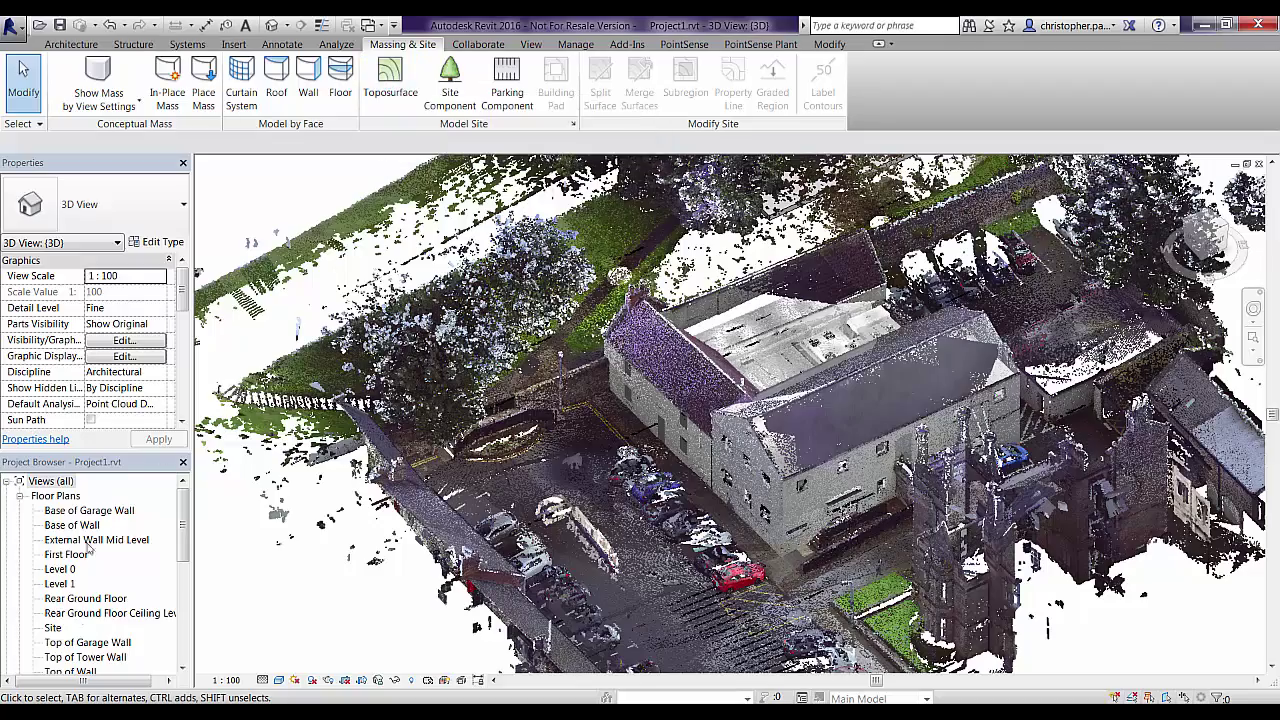
double_click(53, 628)
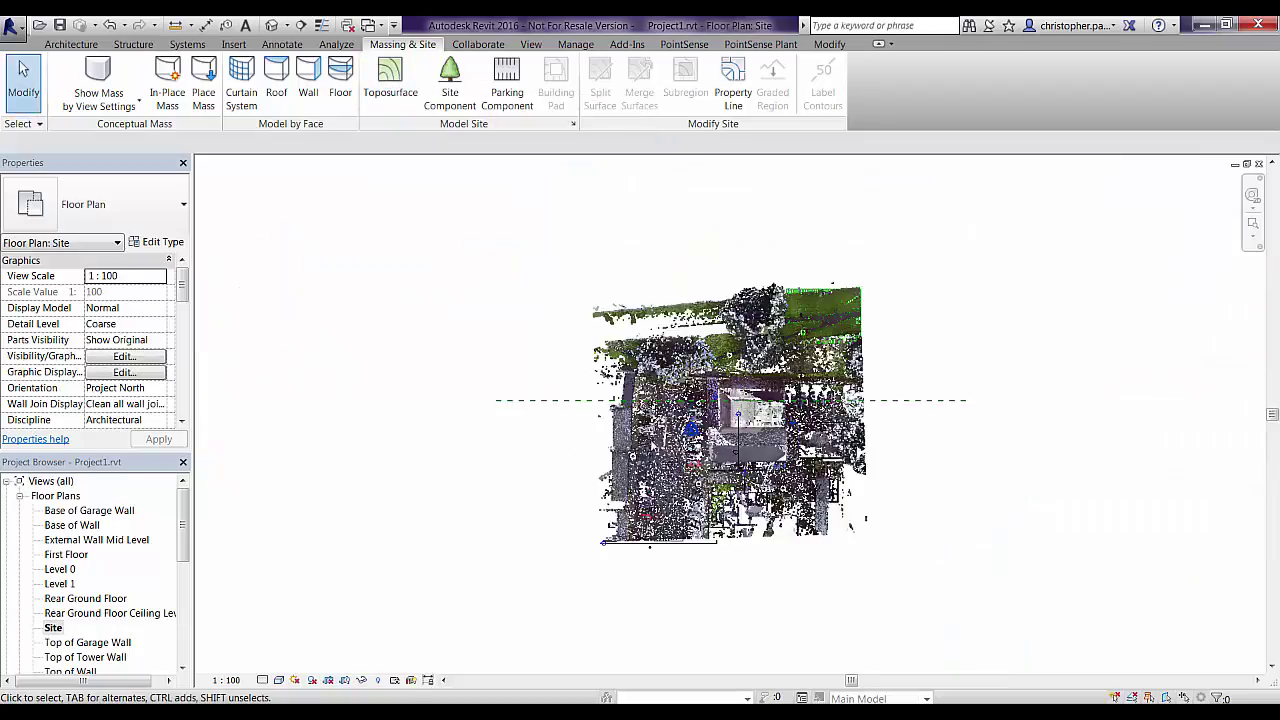
scroll(668, 370, up, 8)
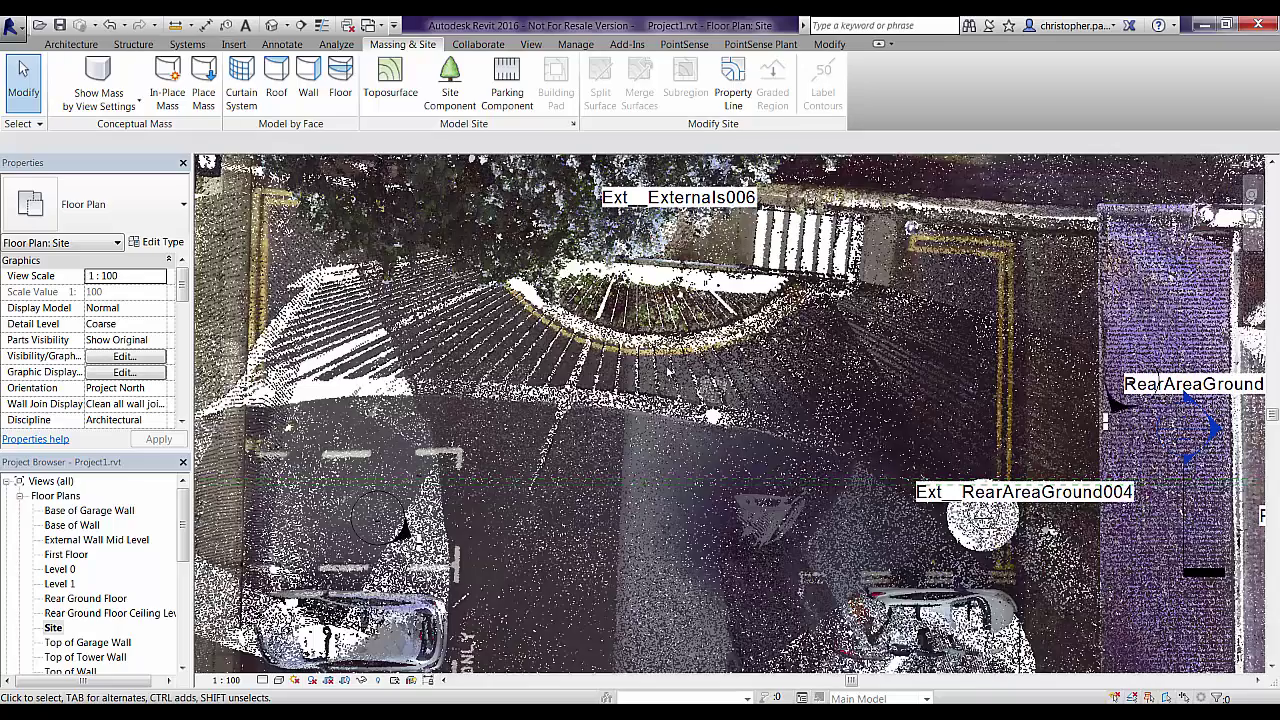
scroll(668, 370, down, 2)
Step: Create a toposurface from six points at absolute elevation 0.0 over the car park entrance and finish the surface
click(390, 80)
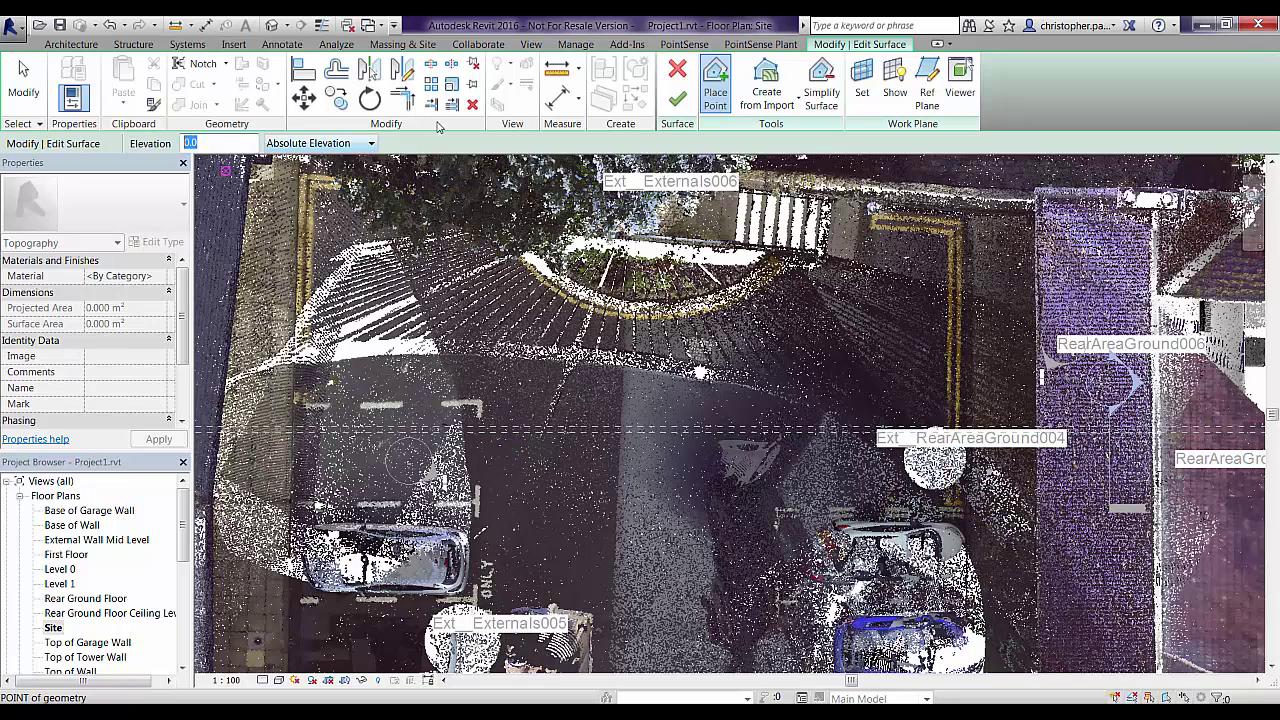
click(556, 415)
click(553, 485)
click(615, 559)
click(702, 536)
click(829, 371)
click(757, 301)
click(675, 97)
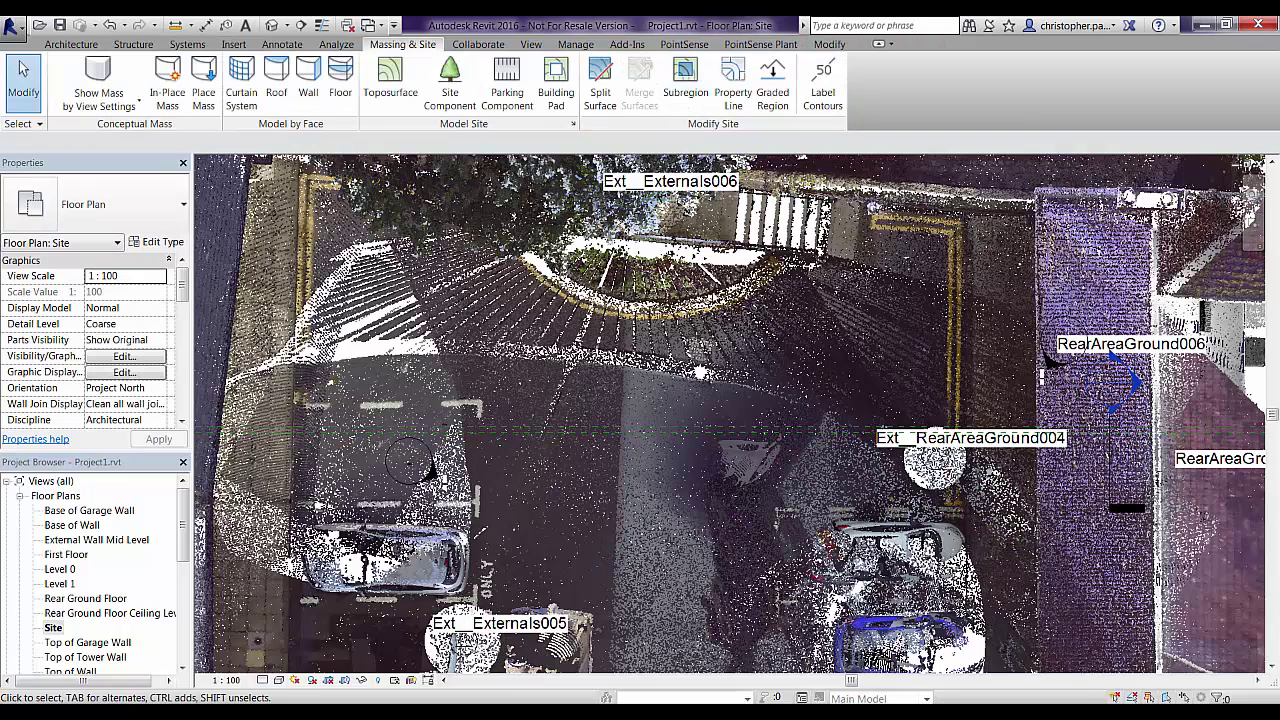
Step: Open the default 3D view and hide the point cloud to expose the toposurface
click(271, 24)
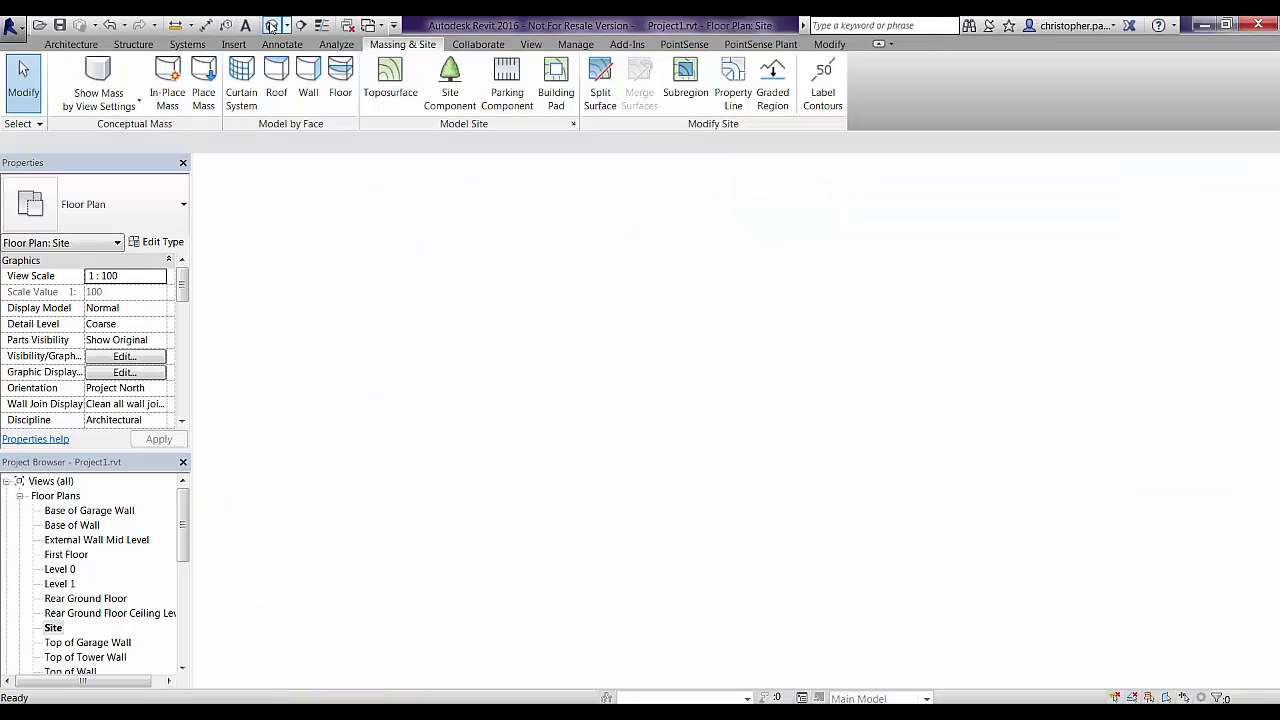
click(685, 44)
click(1174, 84)
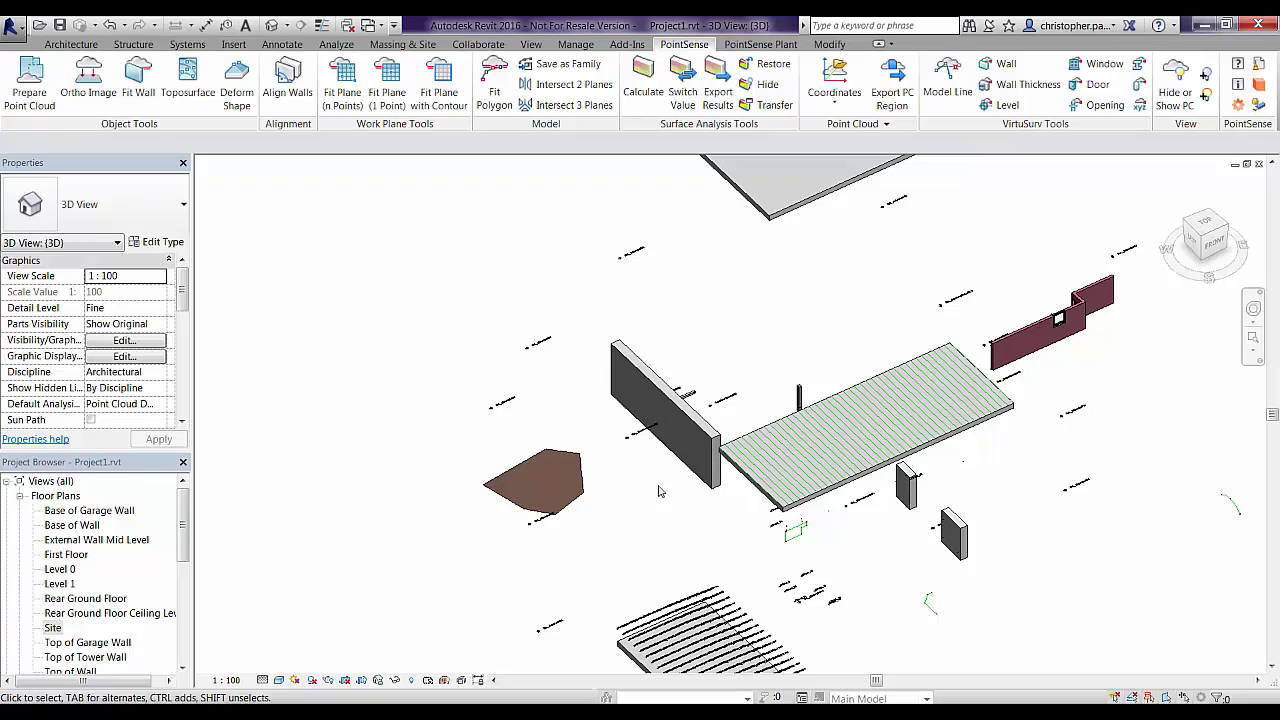
Step: Delete the flat six-point toposurface from the 3D model
click(570, 500)
shift+middle_drag(650, 546, 563, 503)
key(Delete)
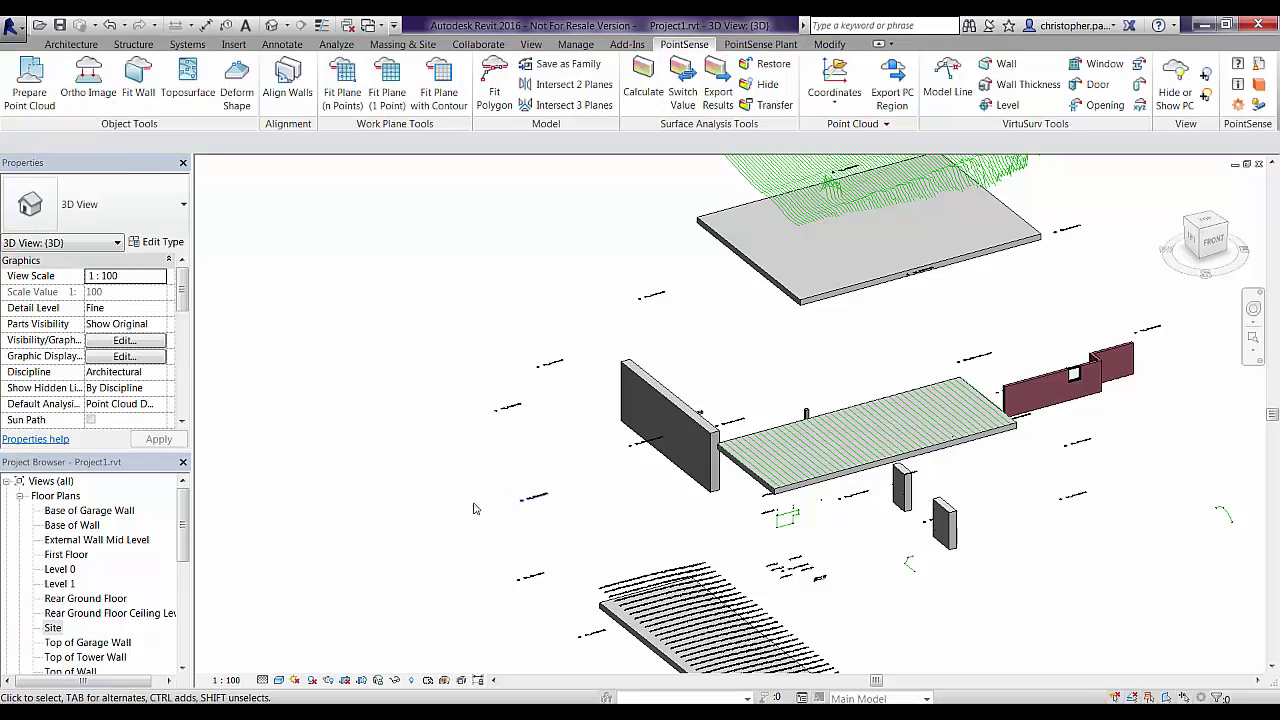
Step: Show the point cloud again, check the ScanName of the scan position on the grassy bank, and switch to VirtuSurv
click(1175, 85)
middle_drag(643, 351, 525, 430)
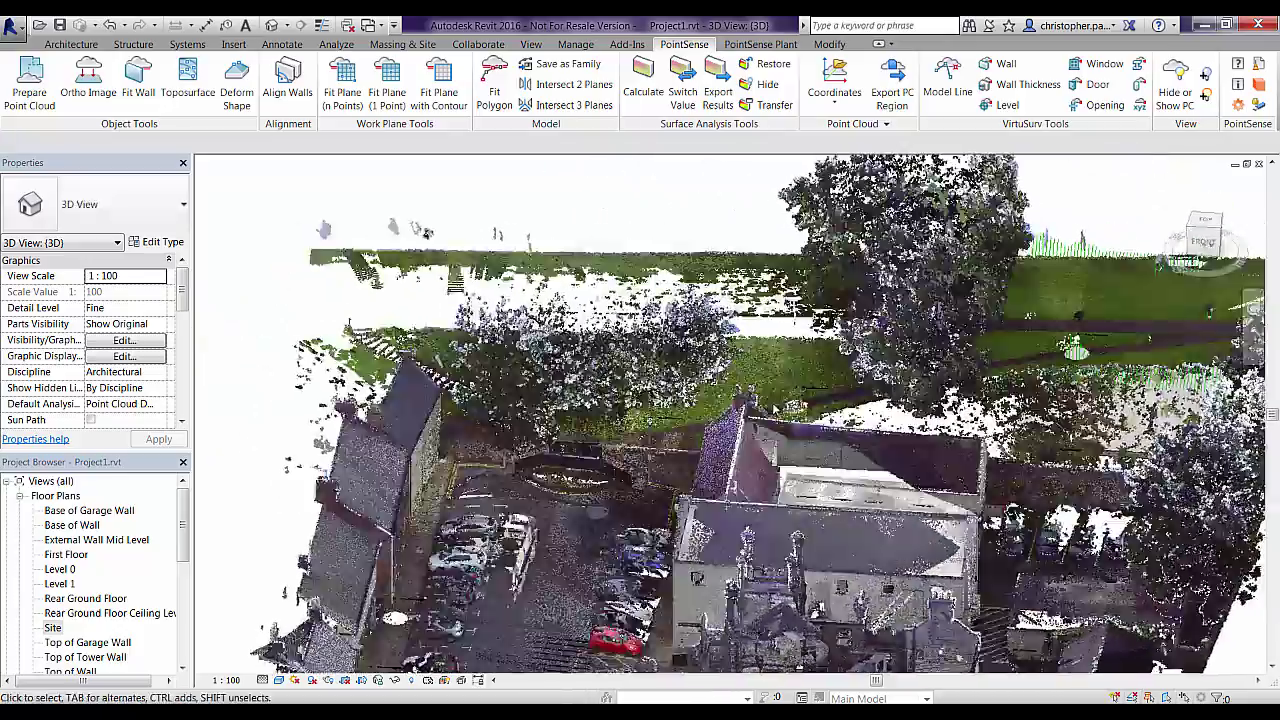
scroll(775, 410, up, 6)
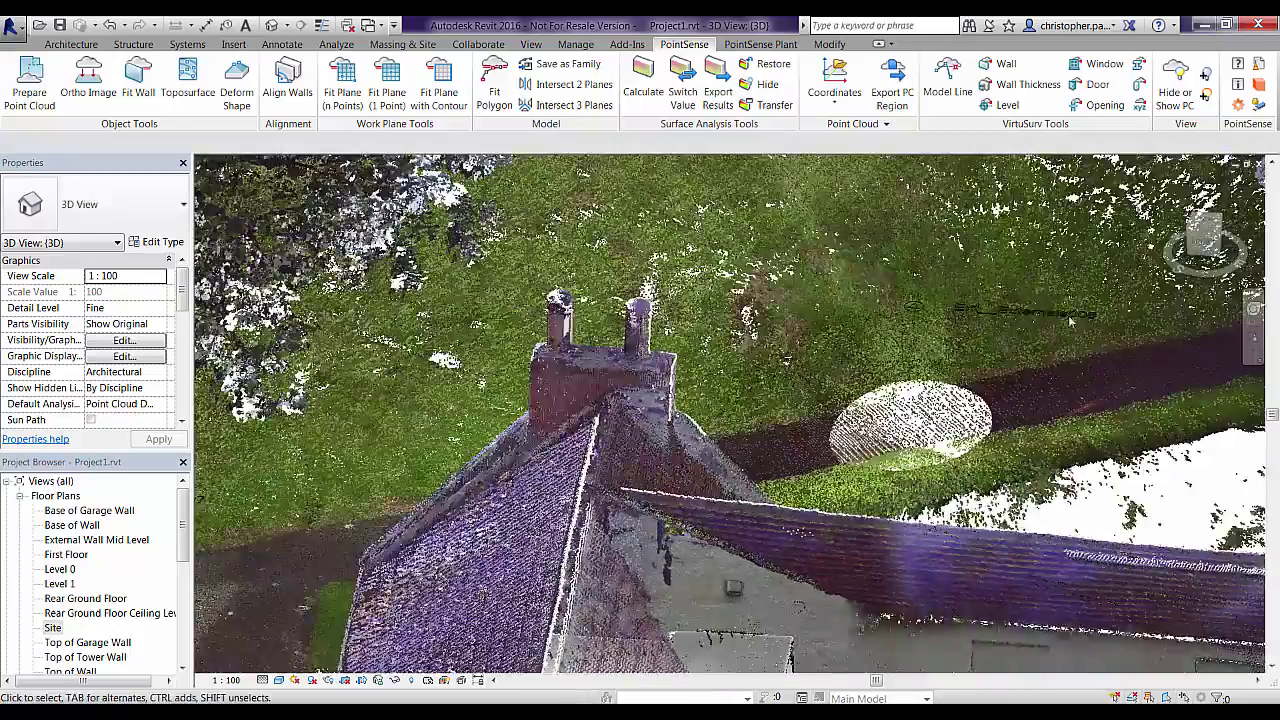
click(1066, 314)
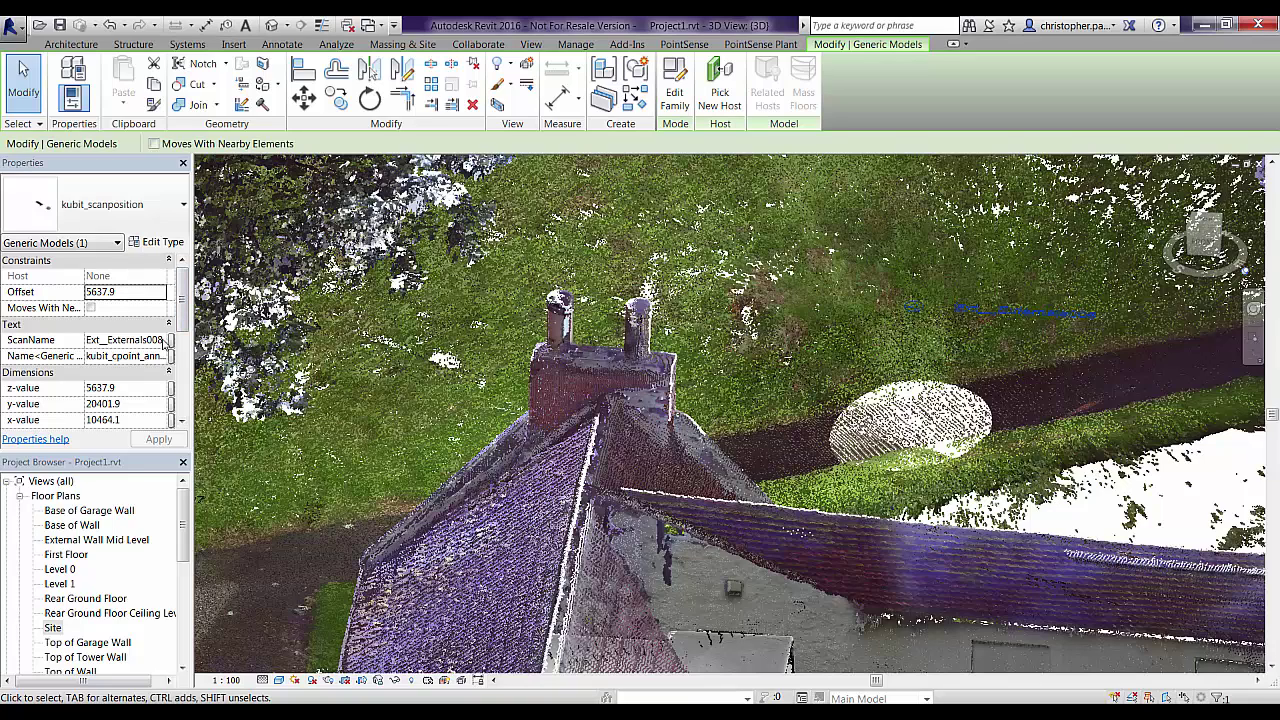
click(164, 341)
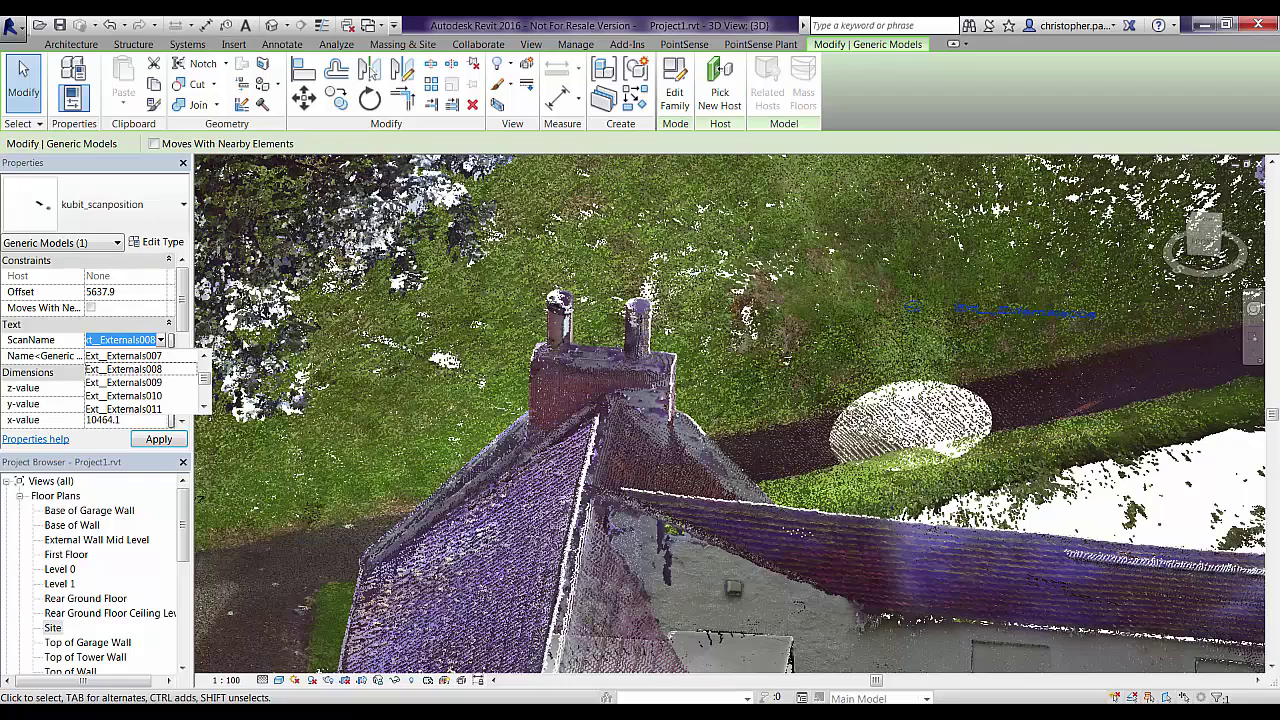
click(334, 348)
key(alt+Tab)
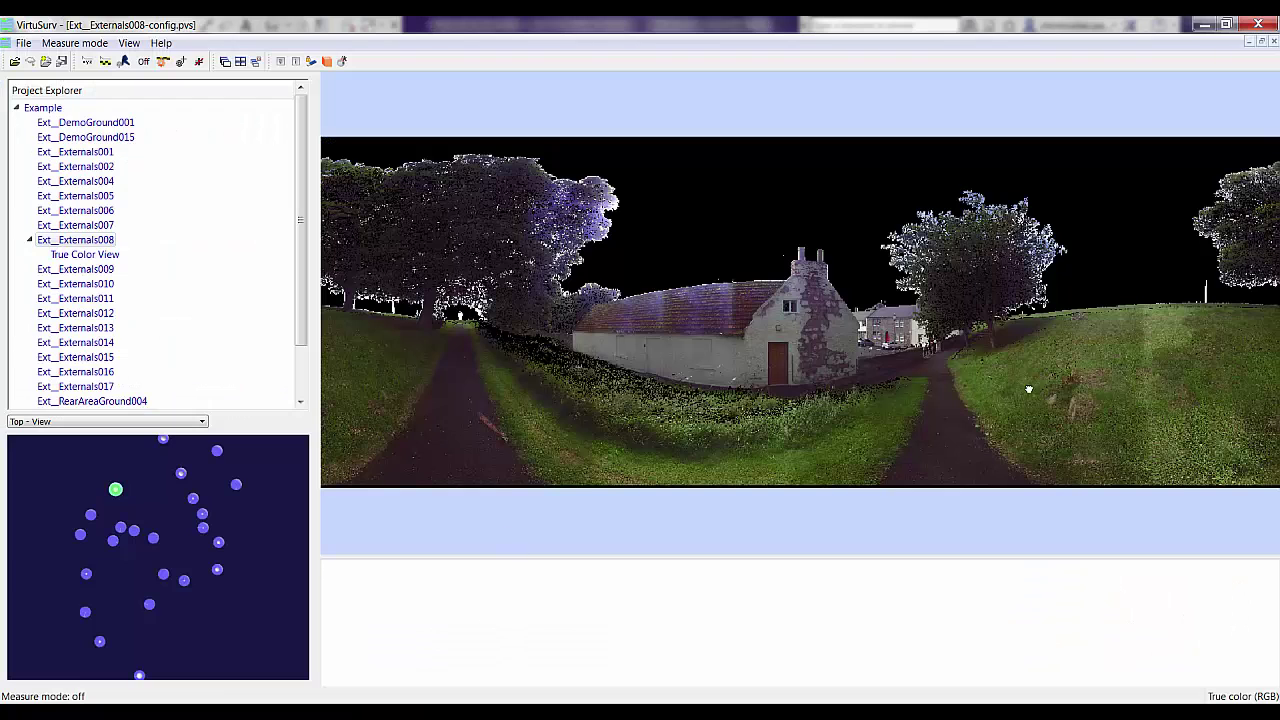
Step: Frame the path and grassy slope in the Ext__Externals008 scan and start XYZ construction points with standard raw picking
scroll(1119, 356, up, 3)
drag(991, 388, 977, 328)
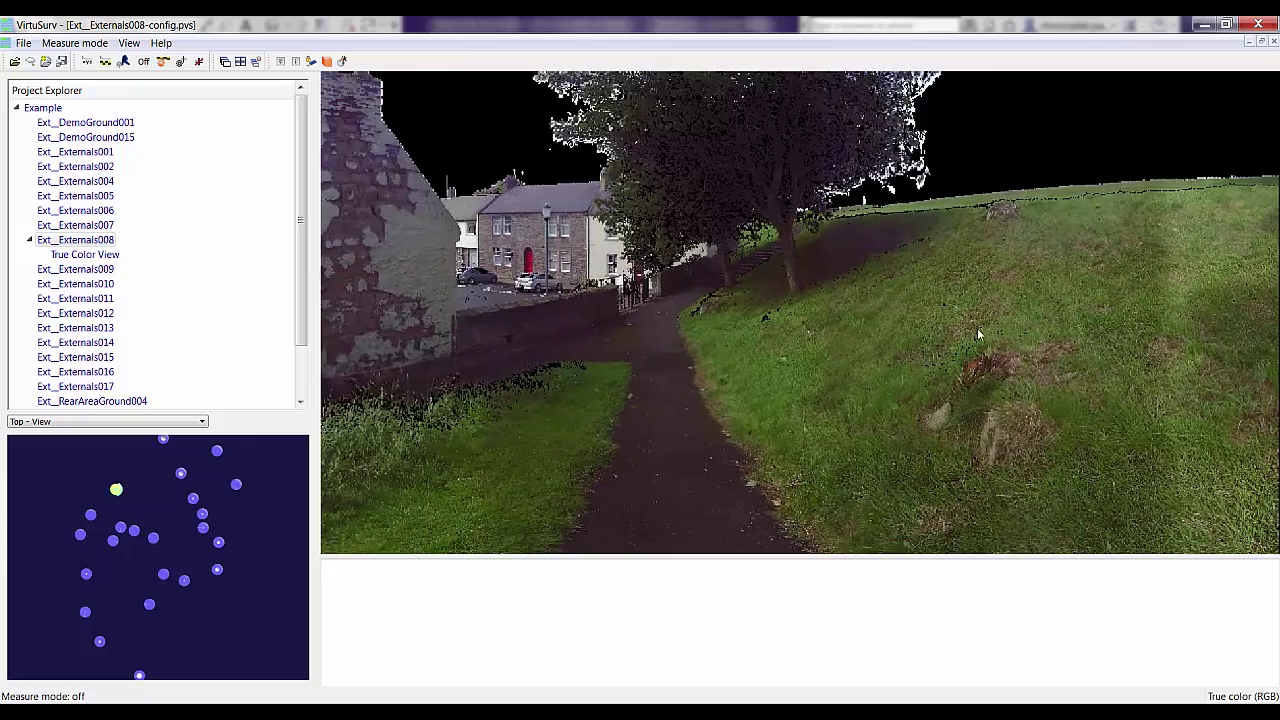
scroll(798, 345, up, 1)
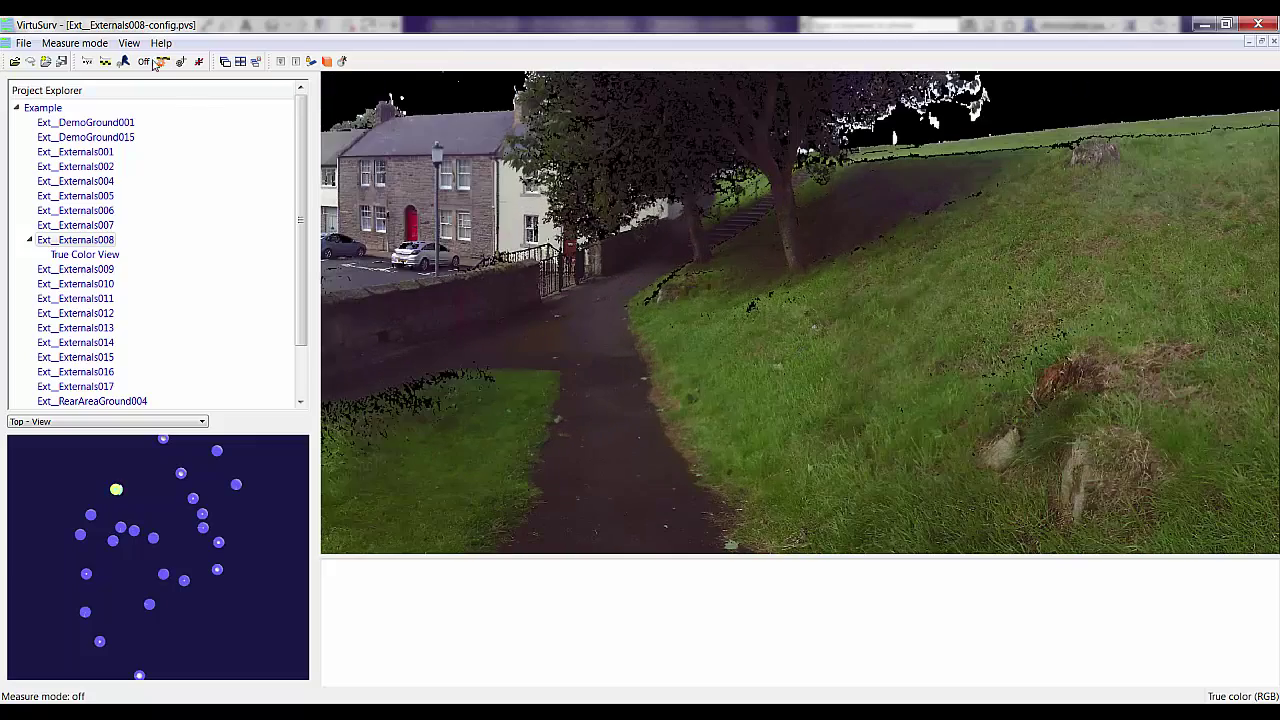
click(123, 61)
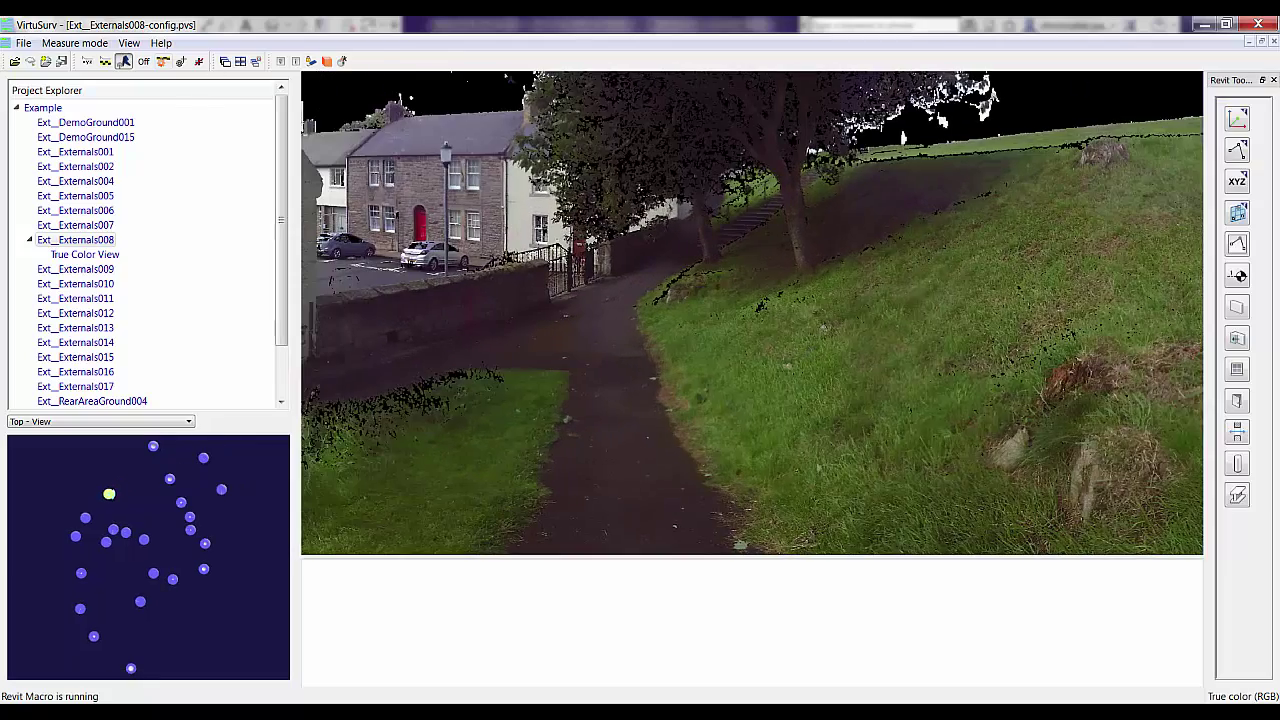
click(1238, 182)
click(1026, 256)
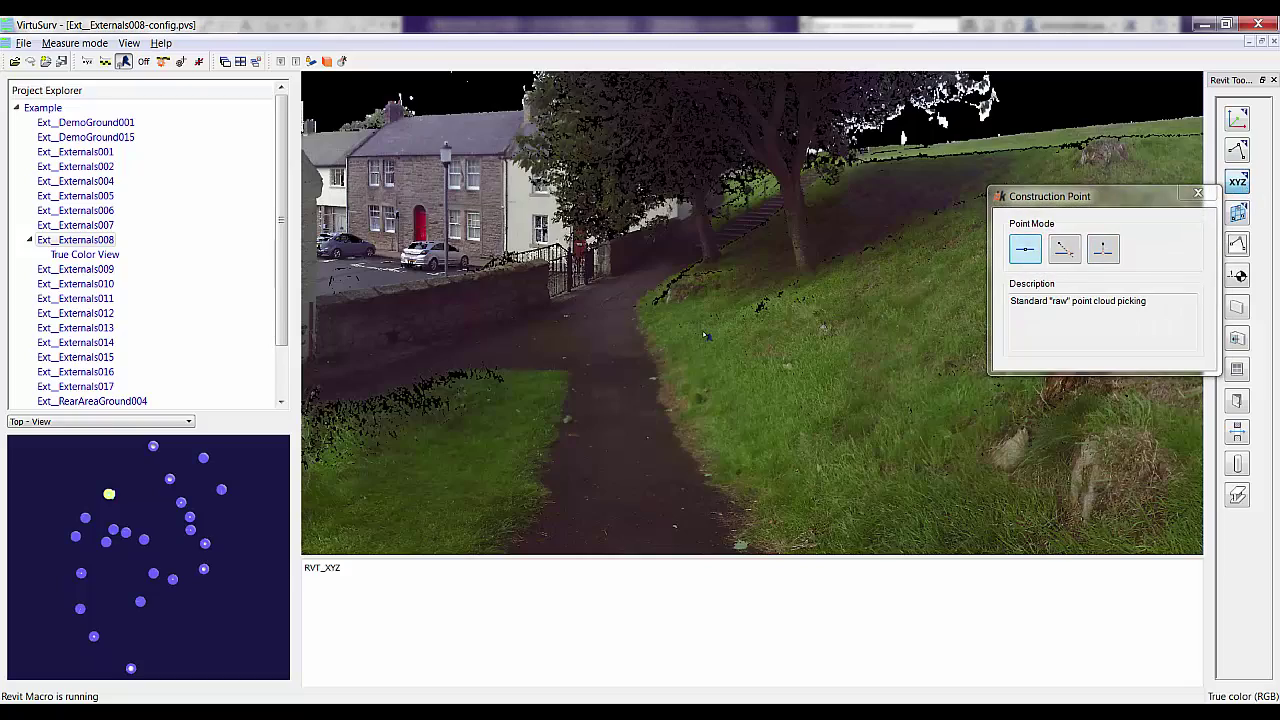
Step: Place six construction points from the path edge up the far side of the grassy slope
click(661, 373)
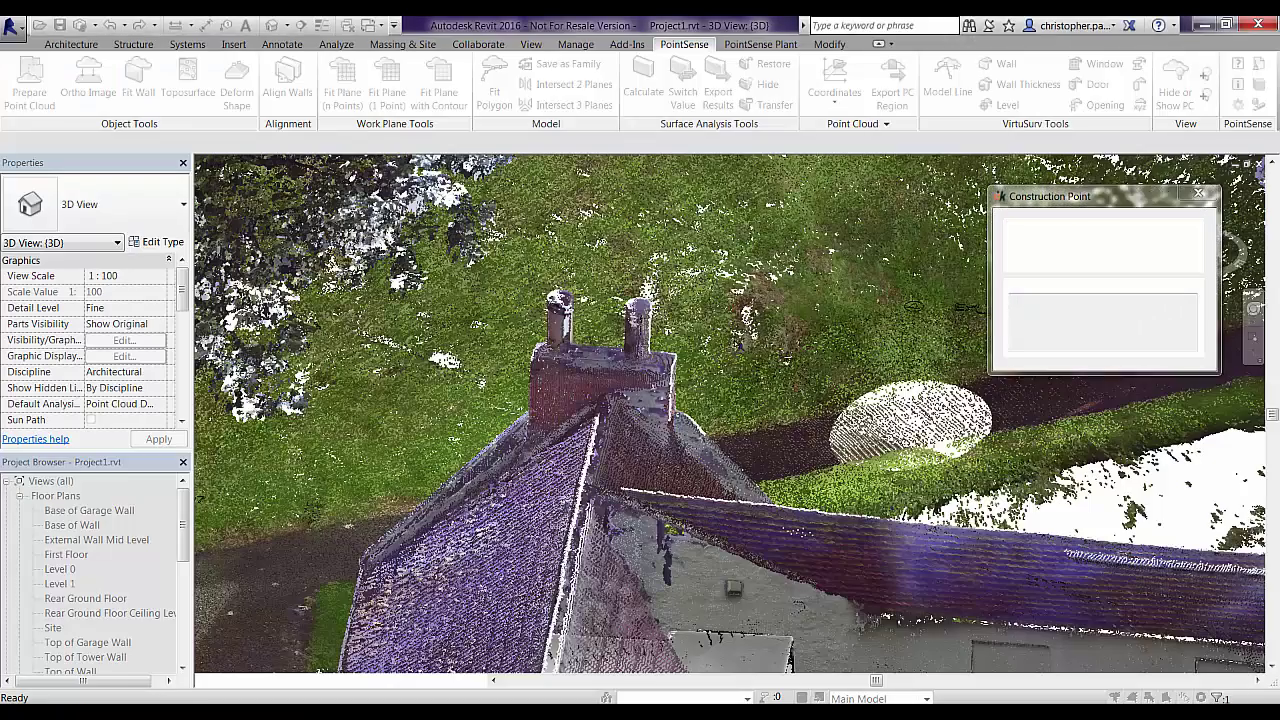
click(802, 284)
click(855, 255)
click(923, 208)
click(951, 184)
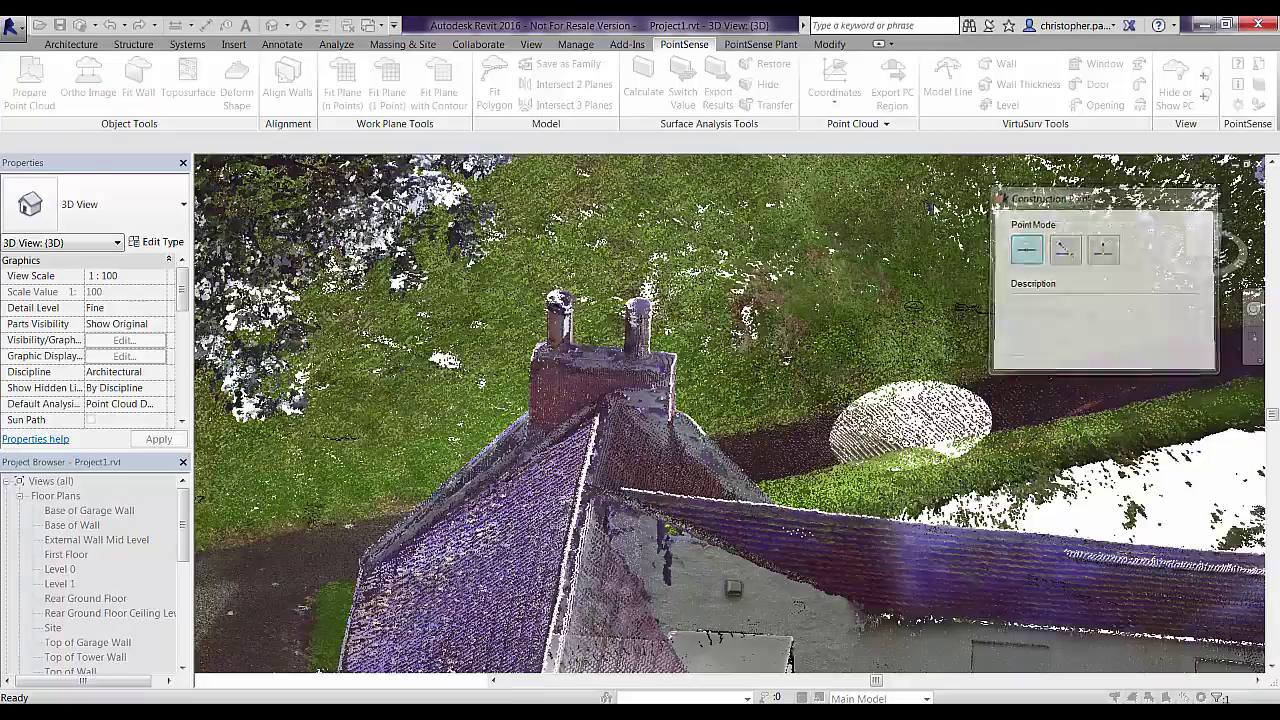
click(986, 156)
Step: Move the Construction Point dialog off the slope and place nine points along the path edge and up the near side to the crest
drag(1080, 200, 417, 175)
click(683, 393)
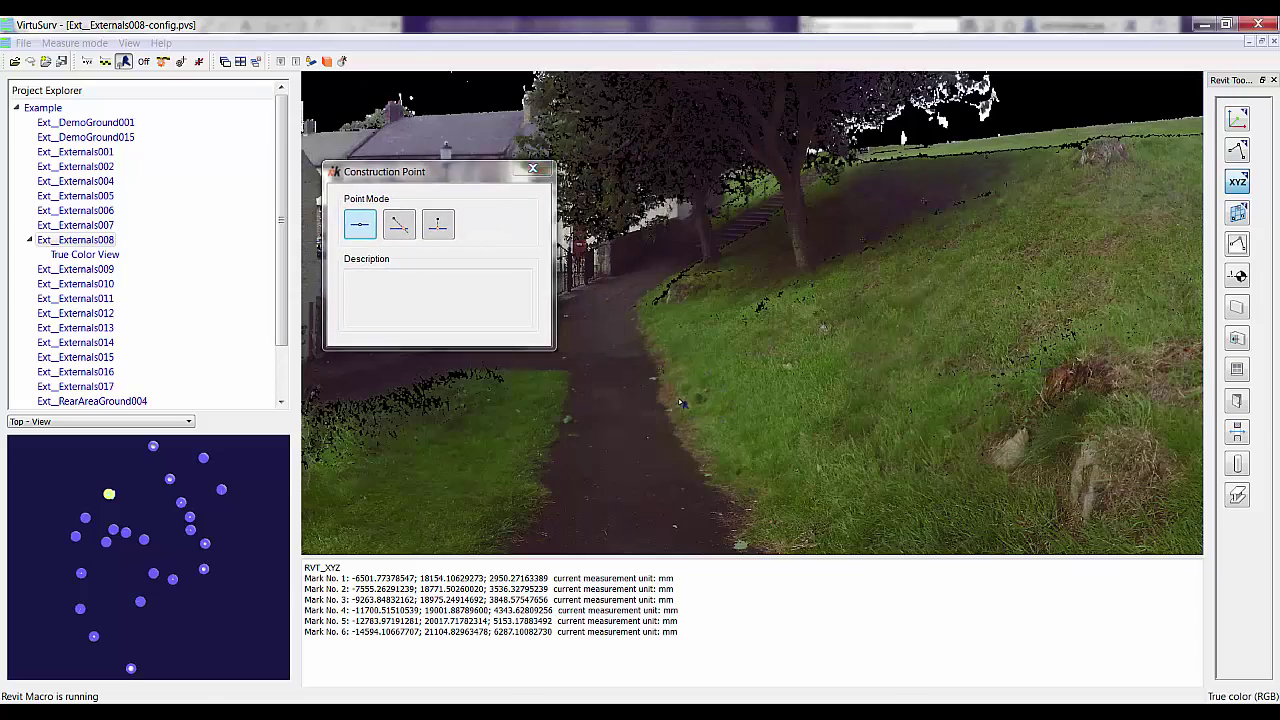
click(761, 512)
click(924, 421)
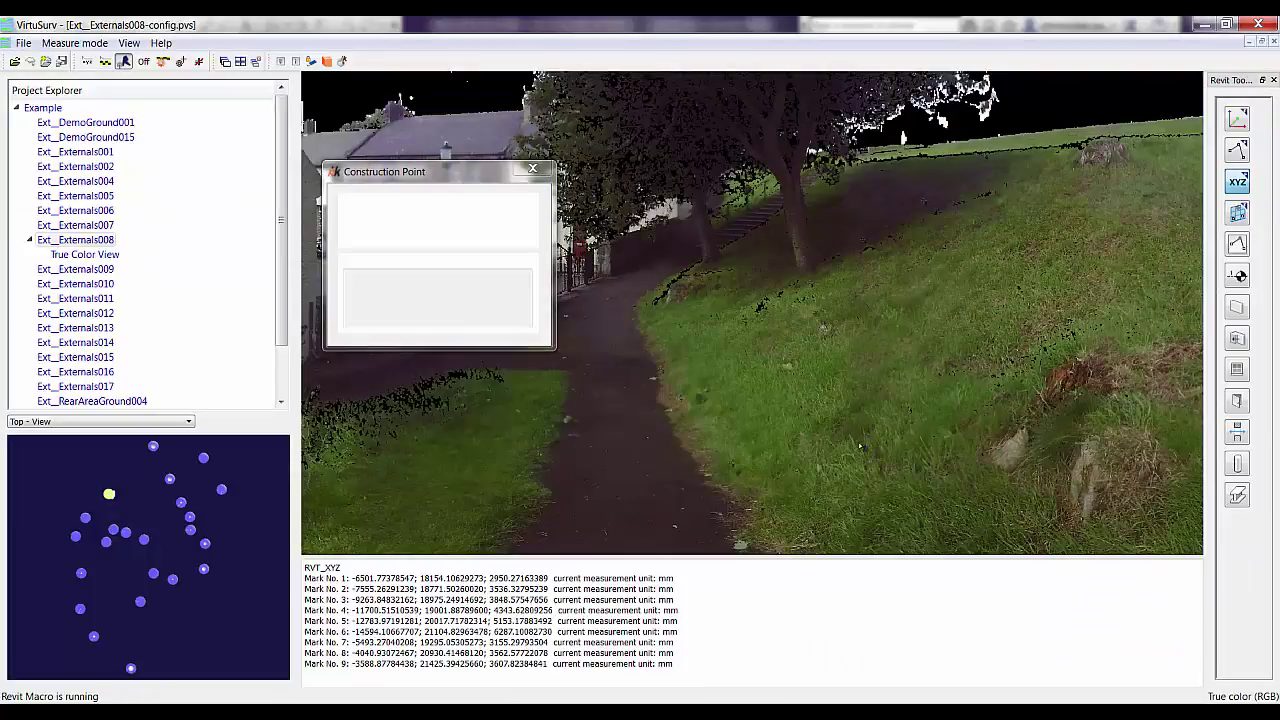
click(929, 397)
click(986, 350)
click(1052, 296)
click(1120, 250)
click(1186, 162)
click(1072, 160)
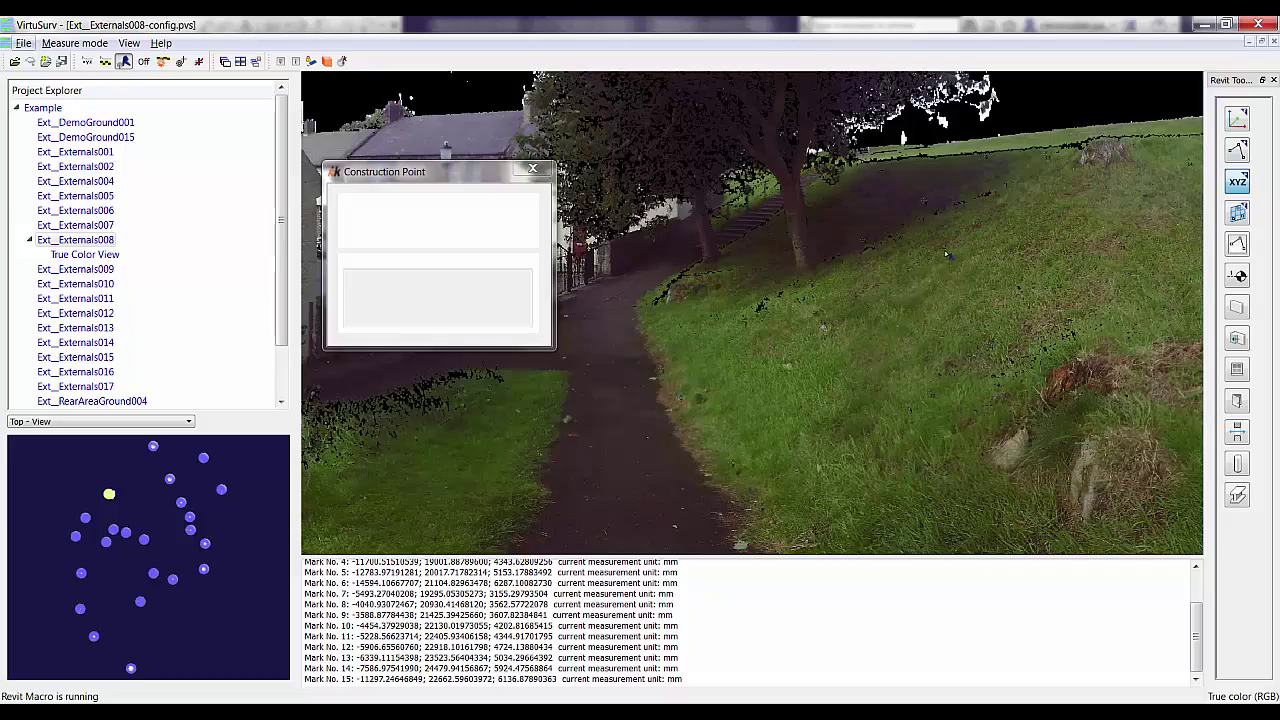
Step: Place four construction points in the middle of the slope, return to Revit and end the point command
click(944, 291)
click(944, 291)
click(1005, 232)
click(911, 264)
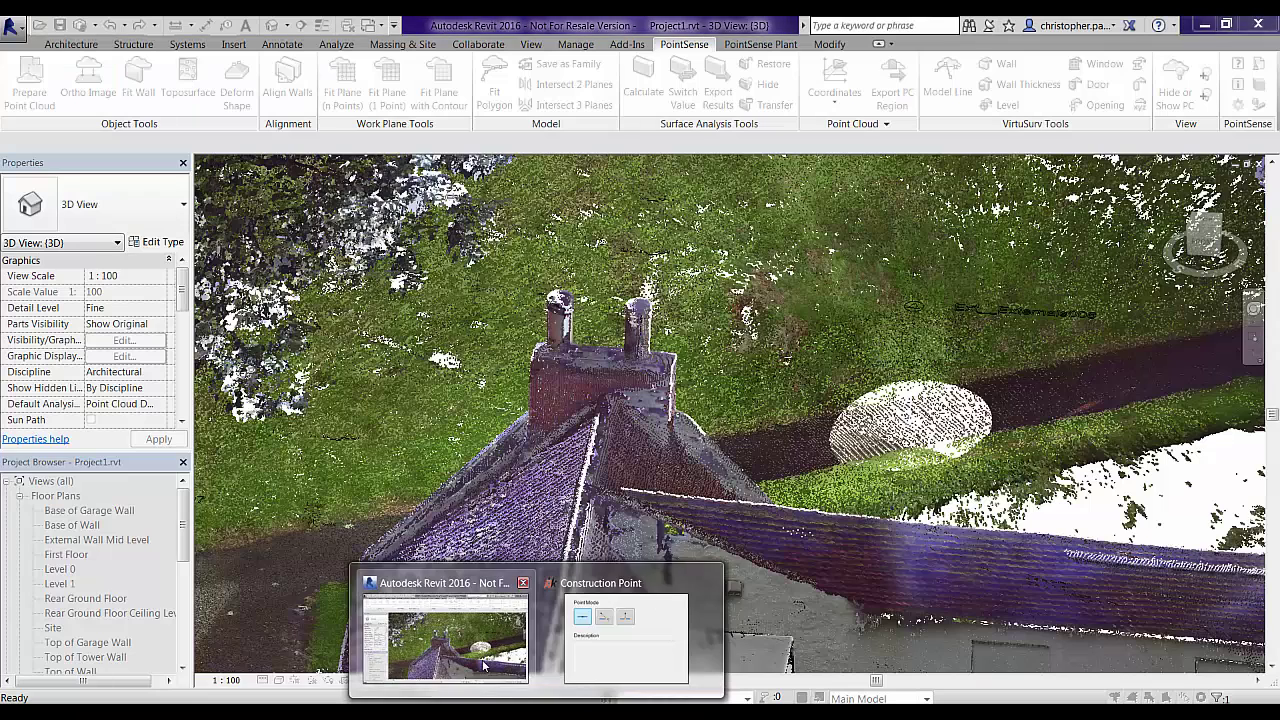
click(484, 665)
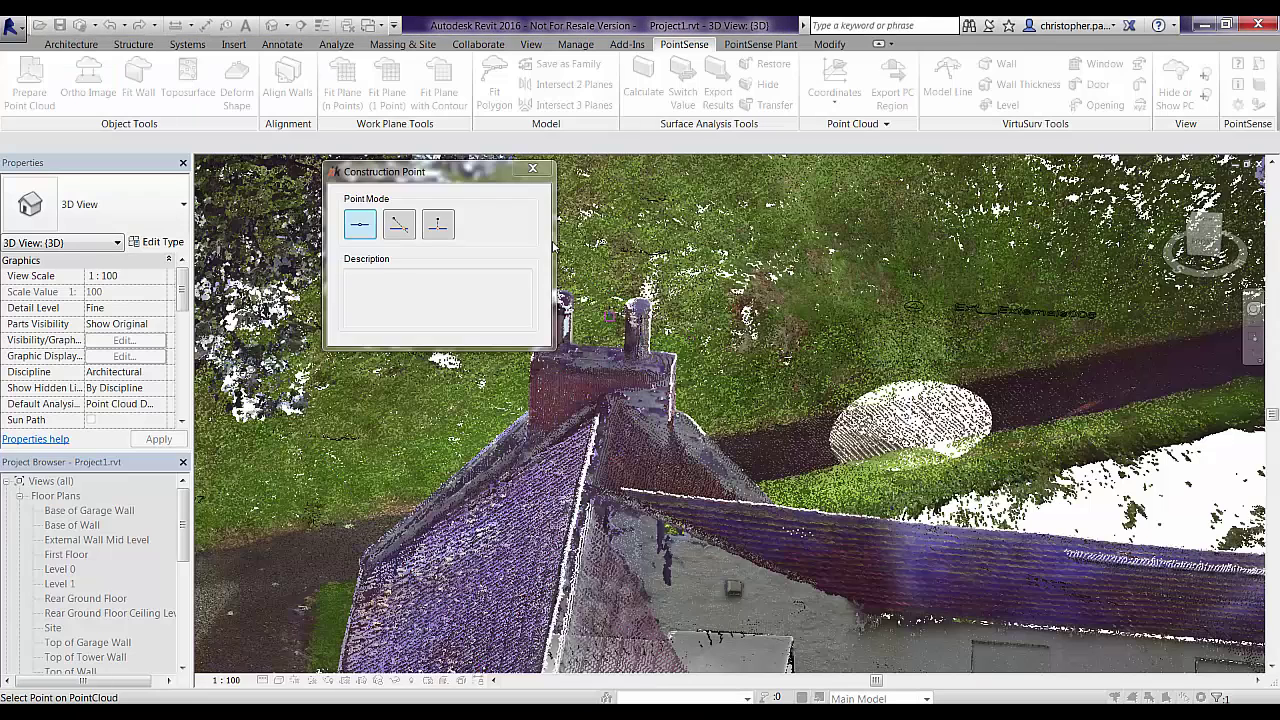
key(Escape)
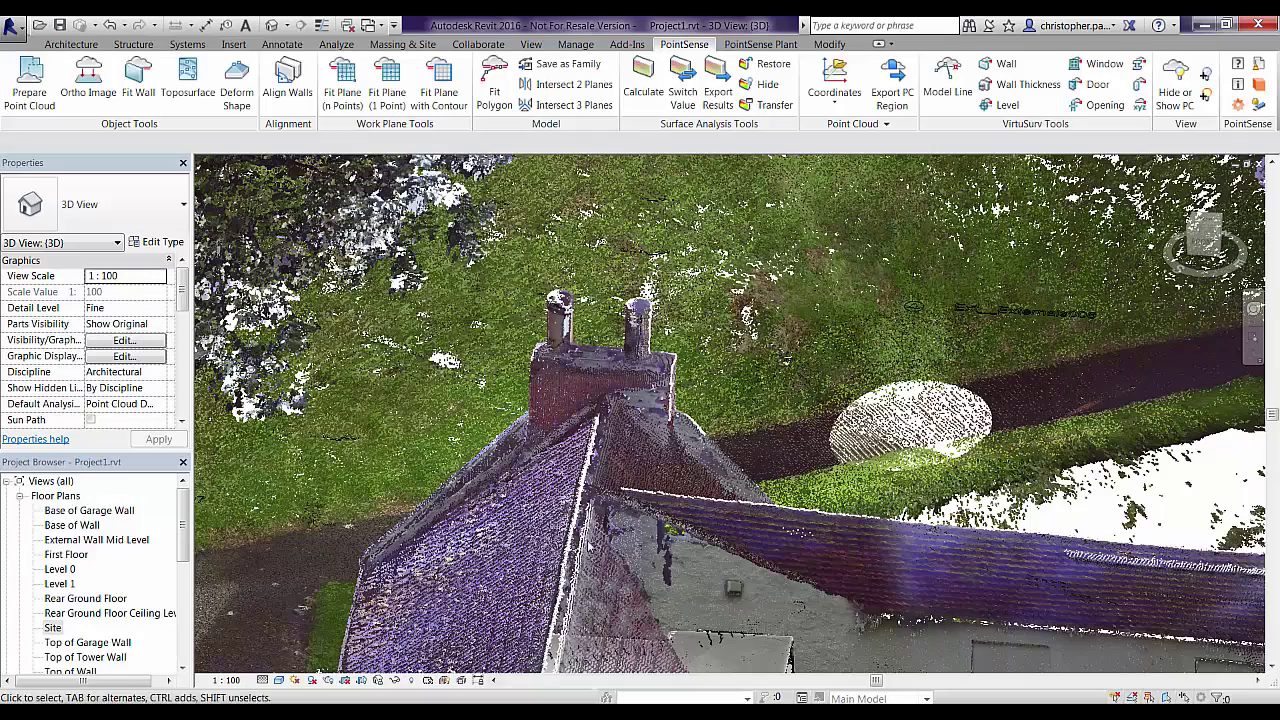
Step: Hide the point cloud to review the construction points placed on the slope
middle_drag(712, 274, 785, 405)
scroll(741, 358, down, 2)
click(1176, 92)
middle_drag(637, 438, 814, 430)
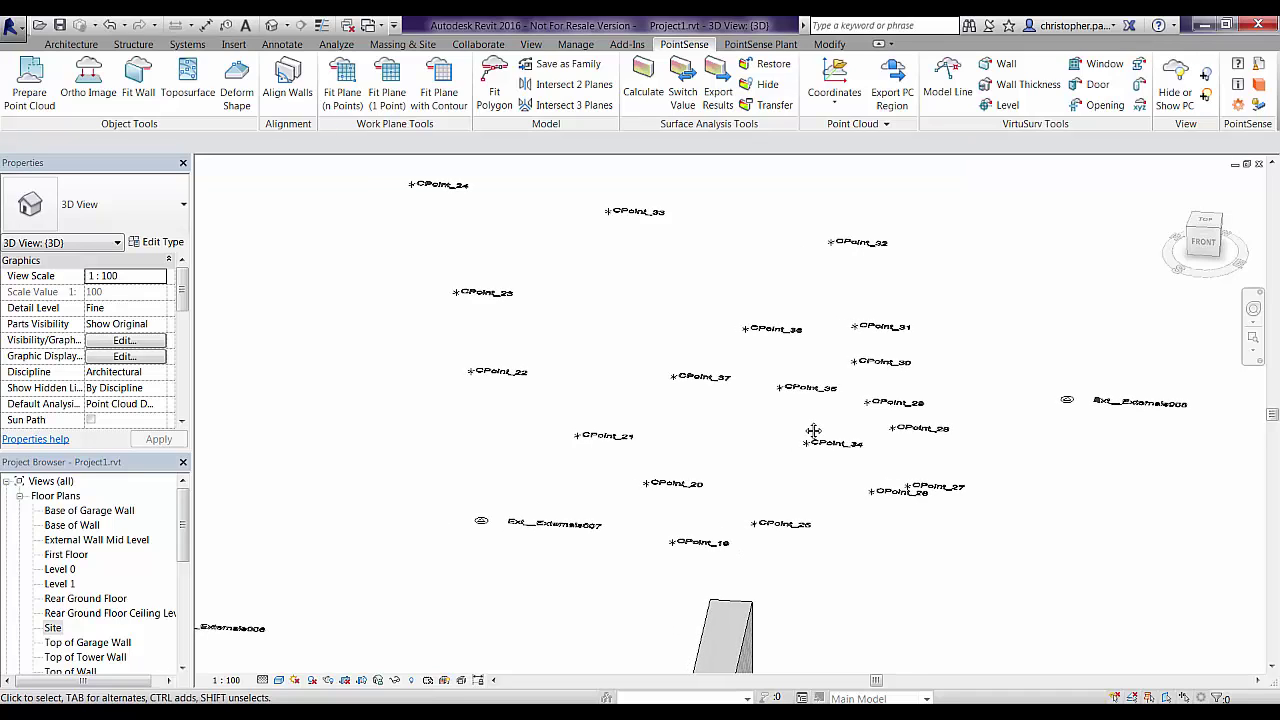
Step: Place standard raw construction points on the redisplayed point cloud along the path edge behind the house, and hide the cloud
click(1163, 95)
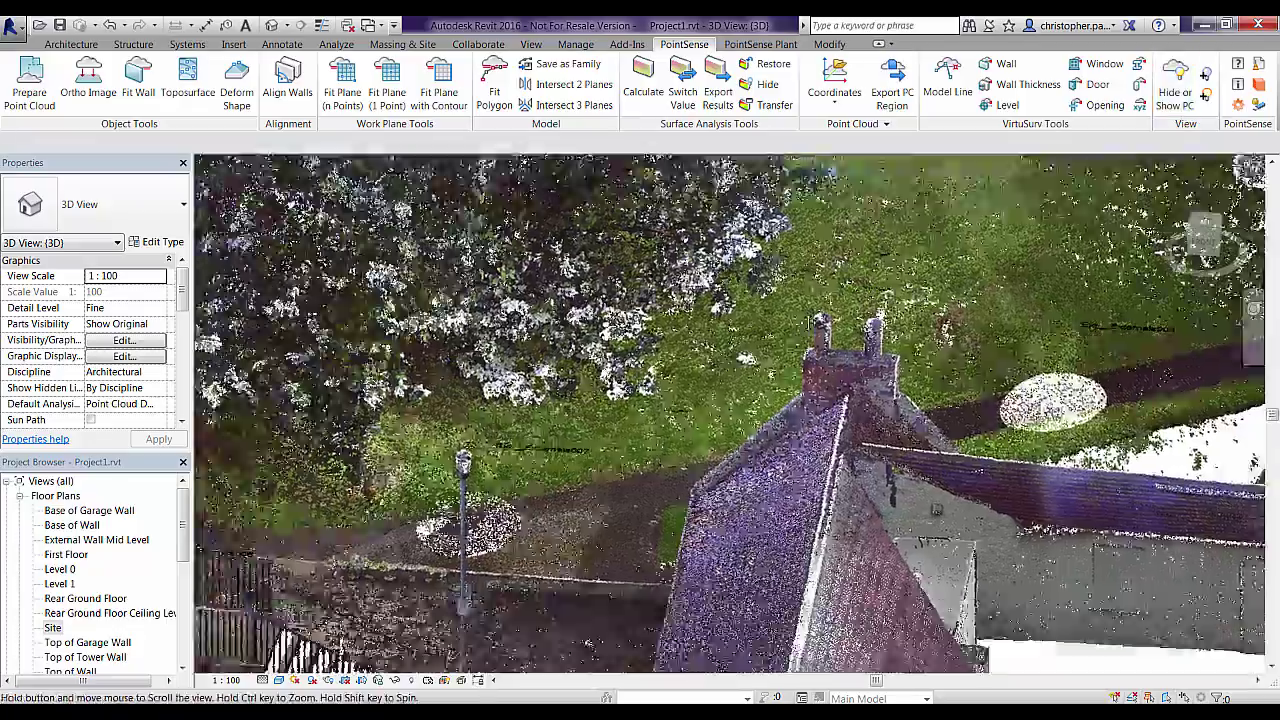
middle_drag(463, 349, 604, 450)
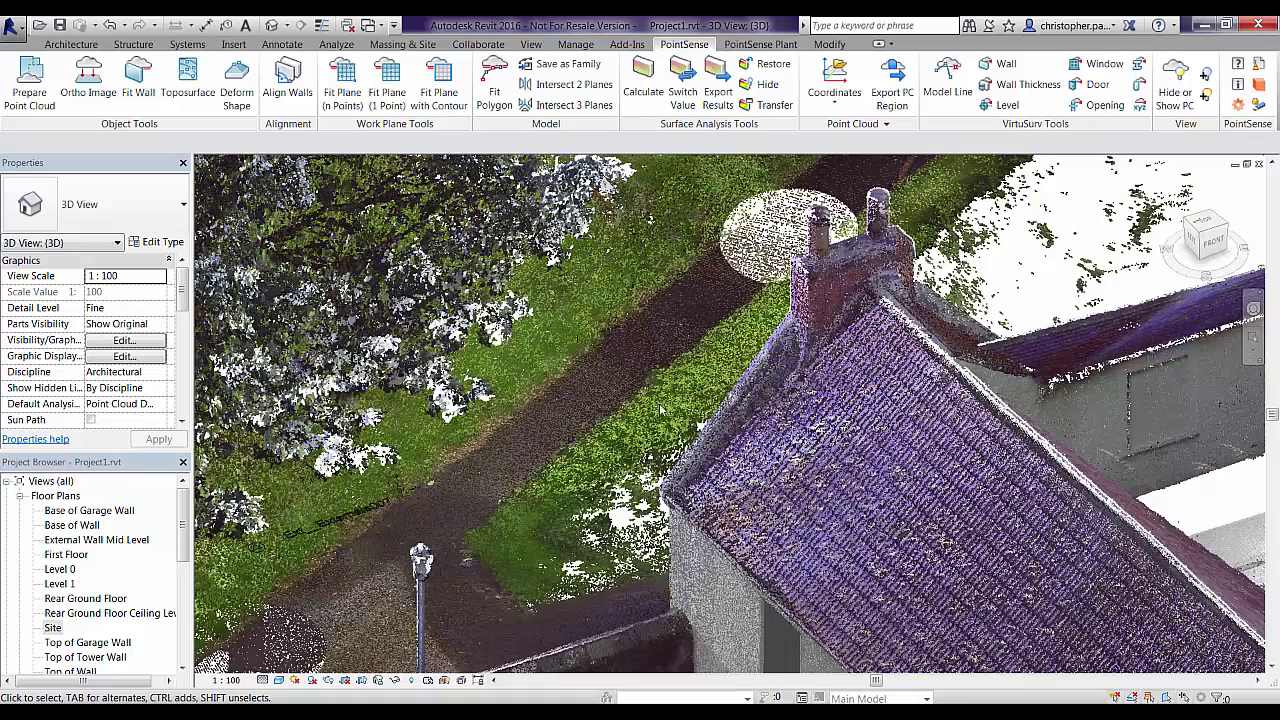
click(1139, 106)
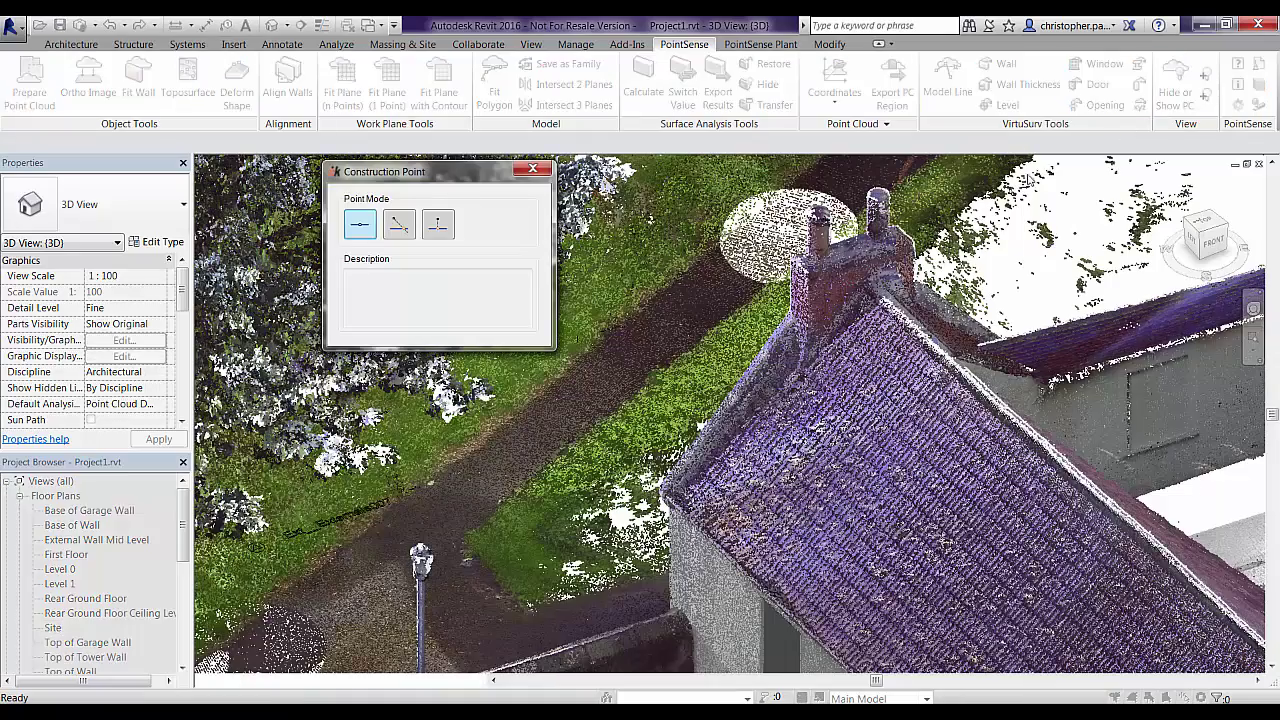
click(362, 226)
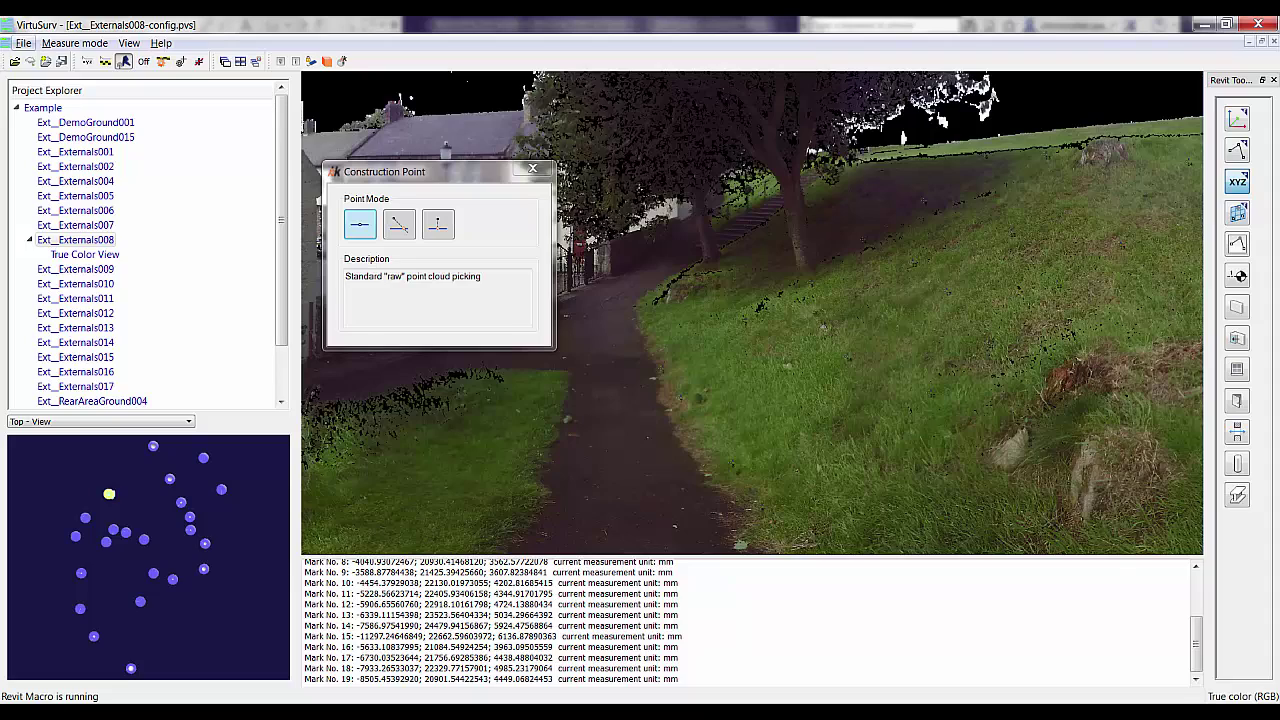
click(533, 645)
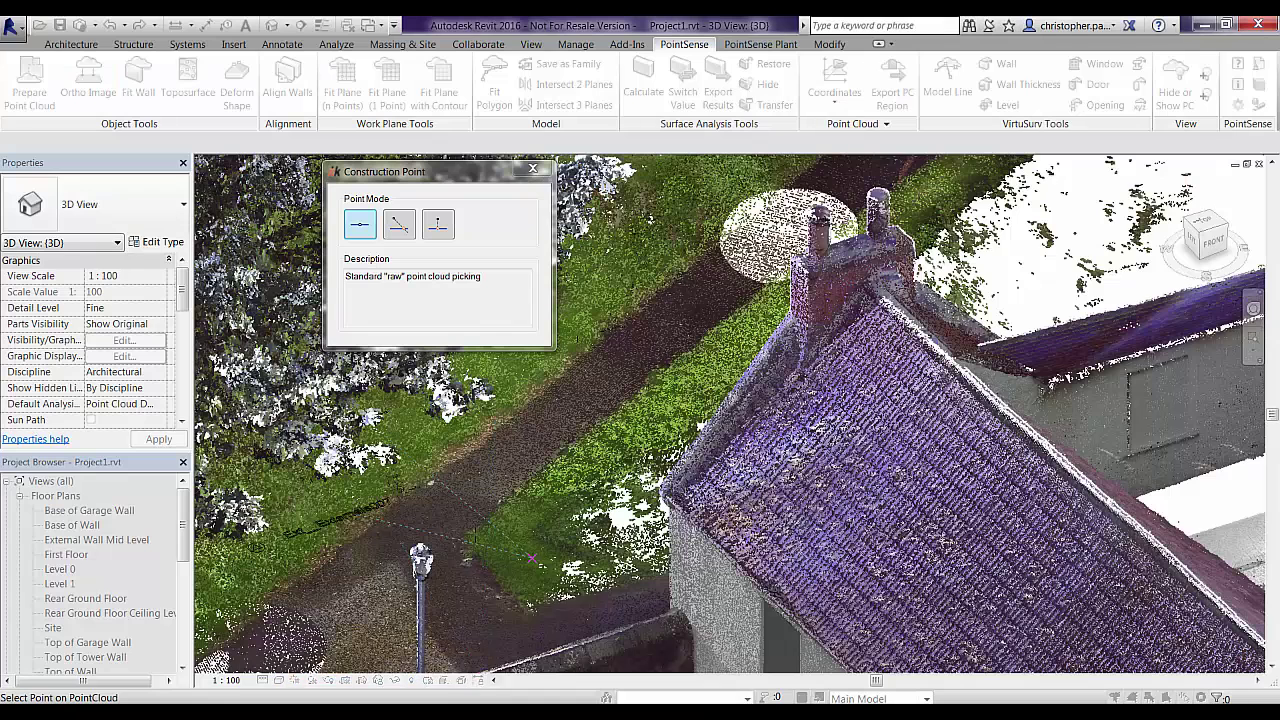
click(474, 530)
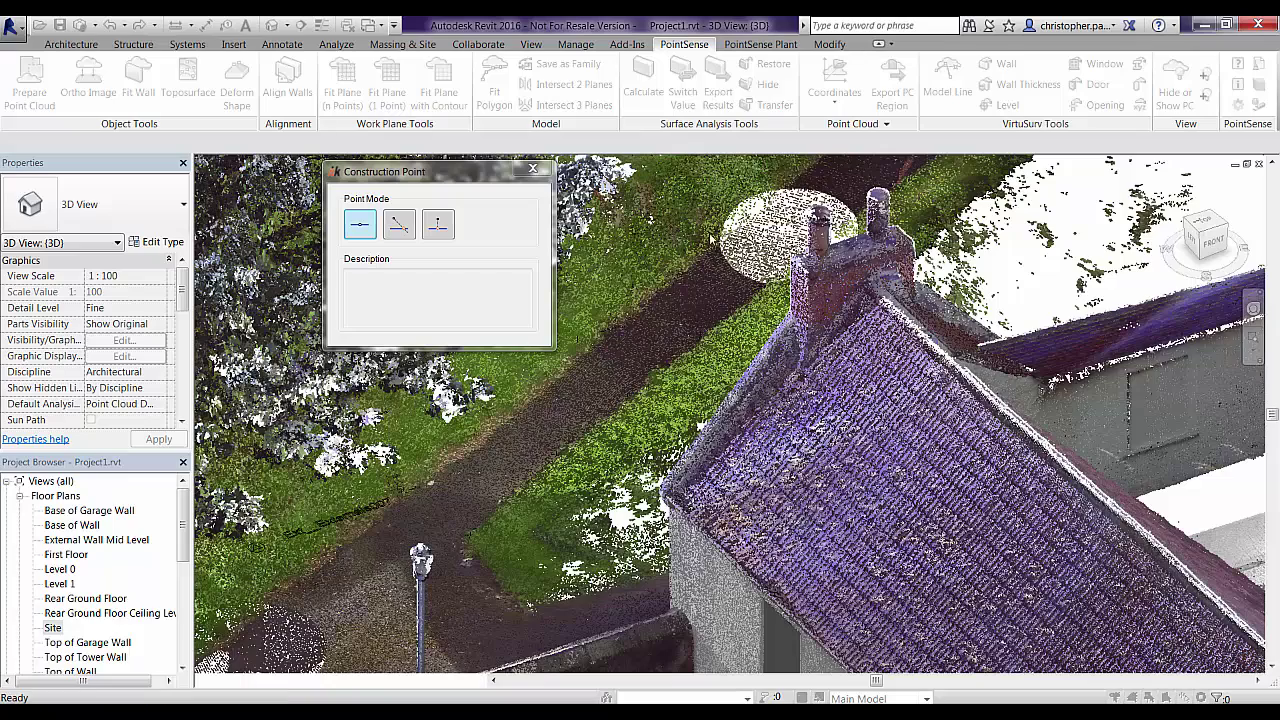
click(831, 188)
click(1168, 88)
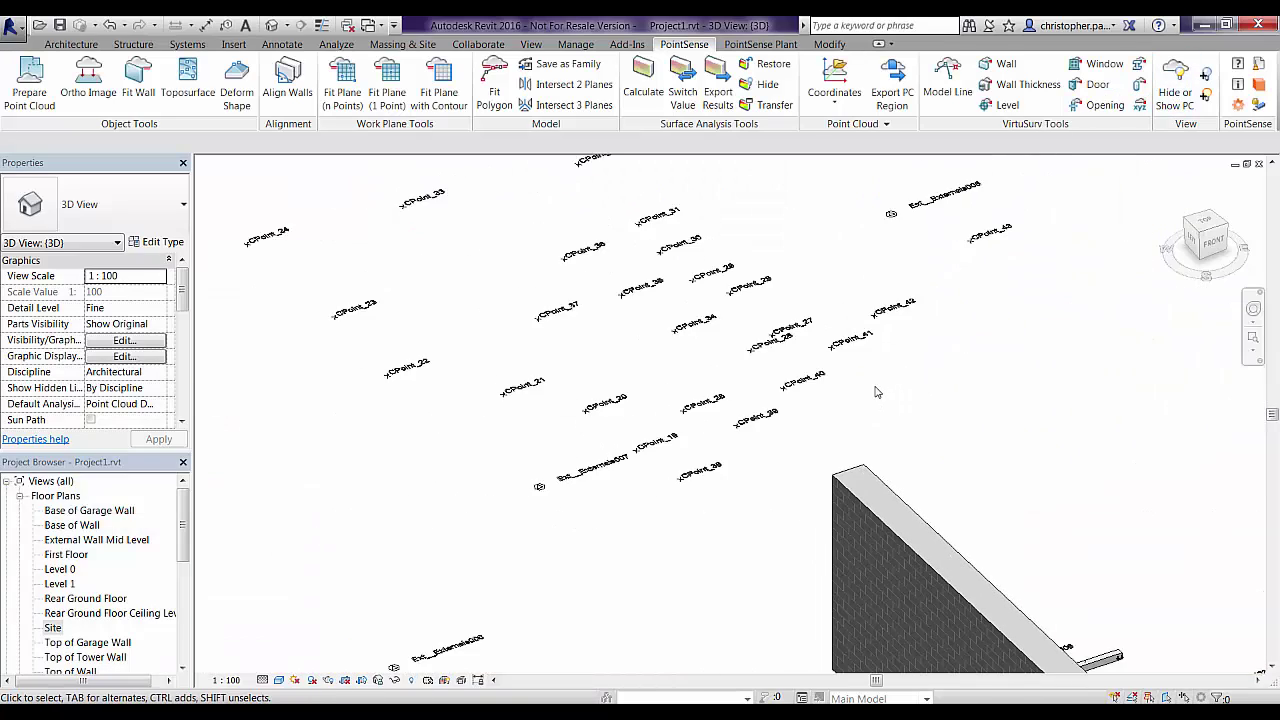
Step: Create a PointSense toposurface from all the construction points placed on the slope
scroll(876, 392, down, 1)
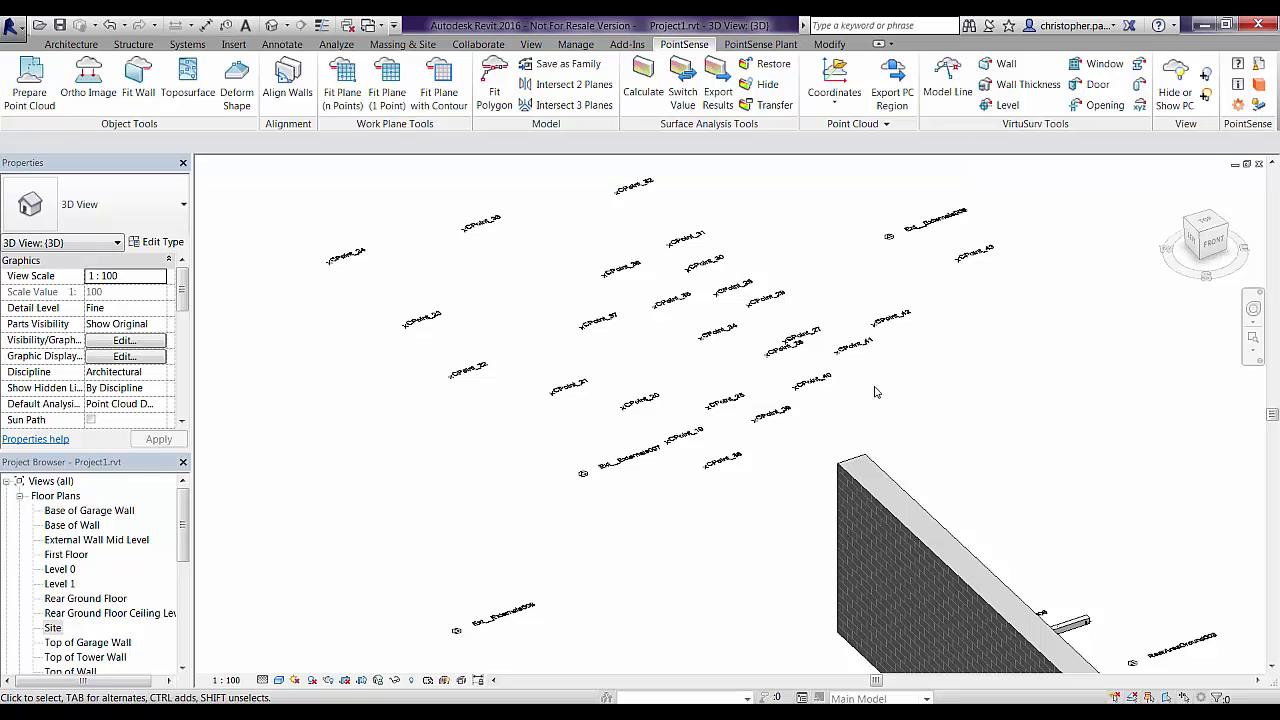
drag(302, 181, 307, 235)
click(184, 97)
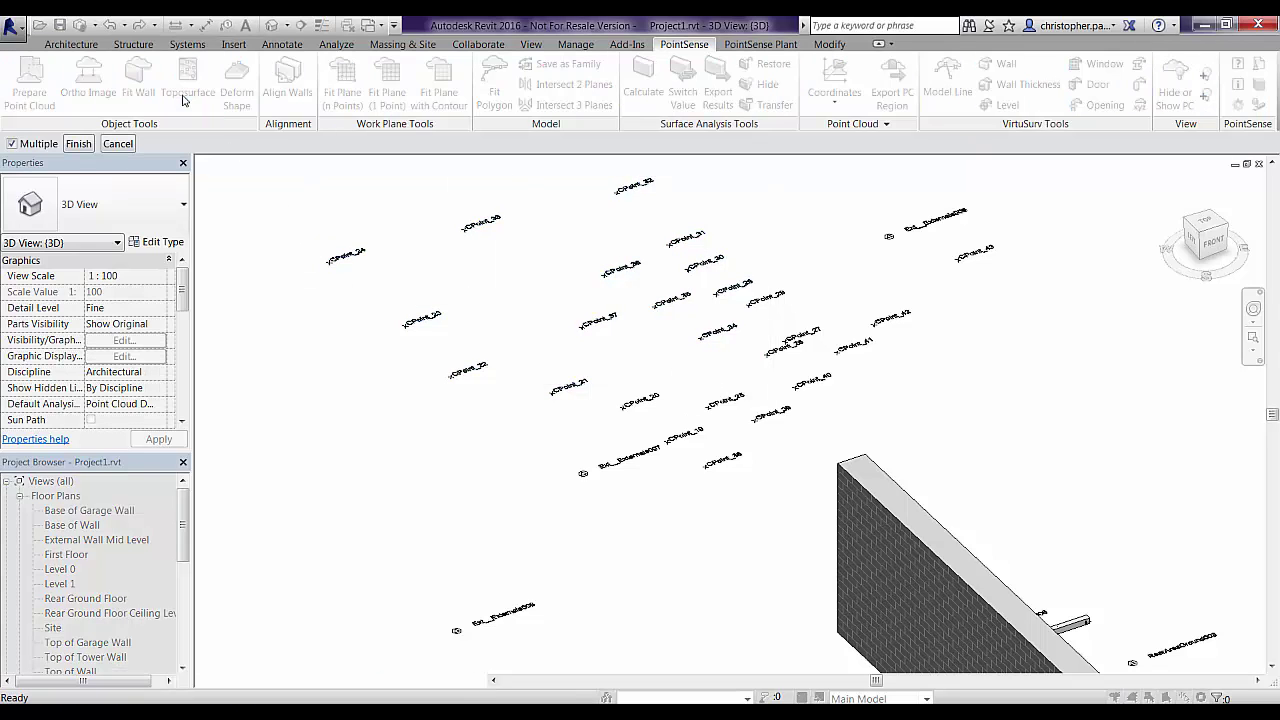
drag(301, 177, 1035, 491)
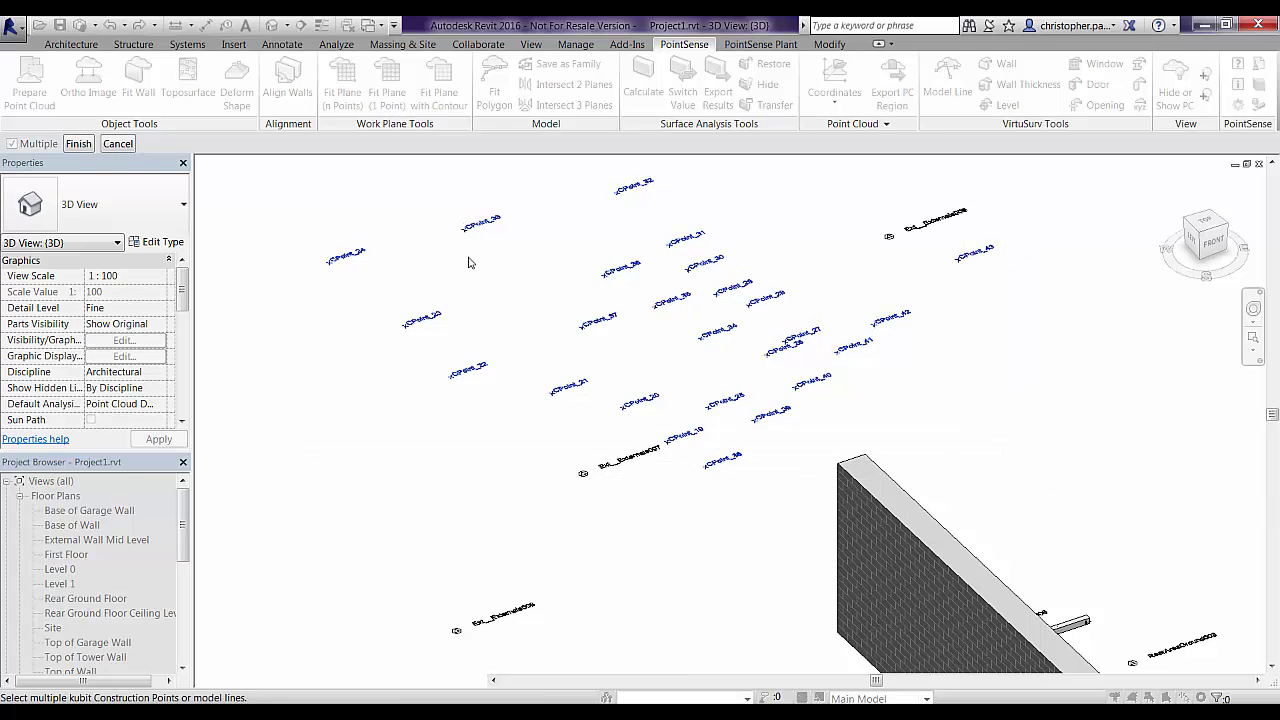
click(78, 144)
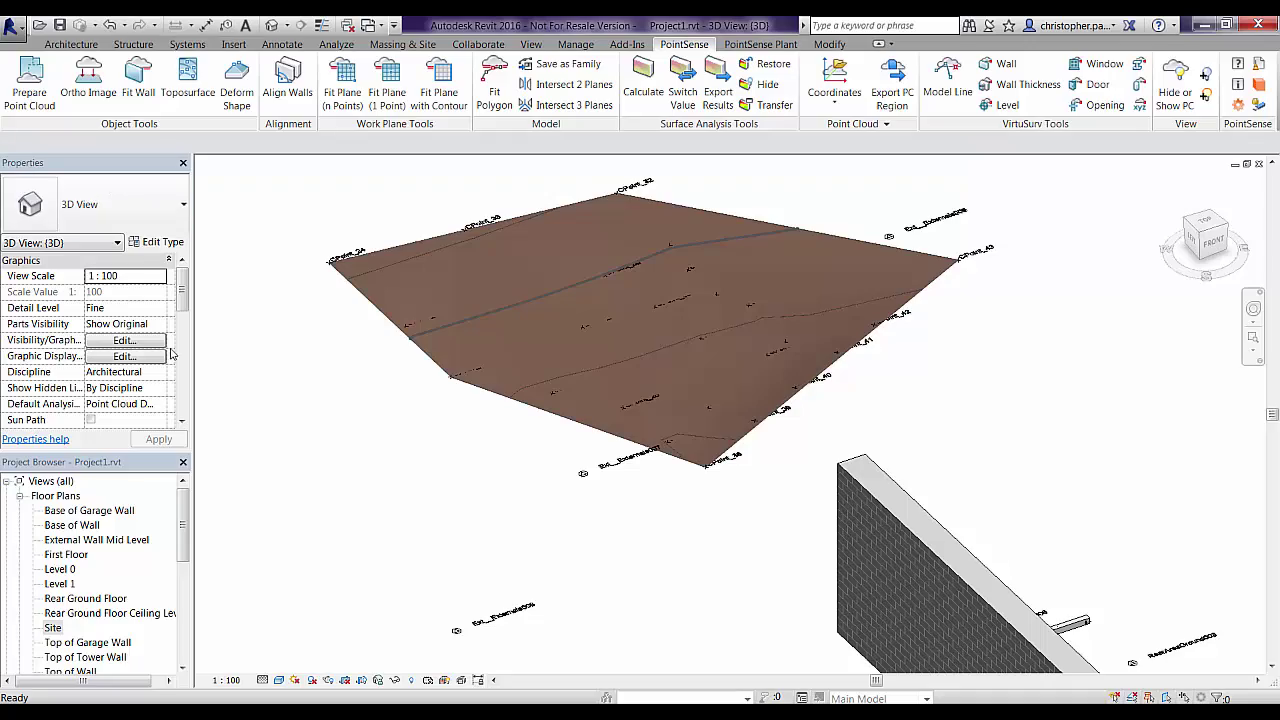
shift+middle_drag(517, 497, 546, 511)
Step: Select the toposurface and set the additional contour increment to 500 in the Site Settings
click(534, 474)
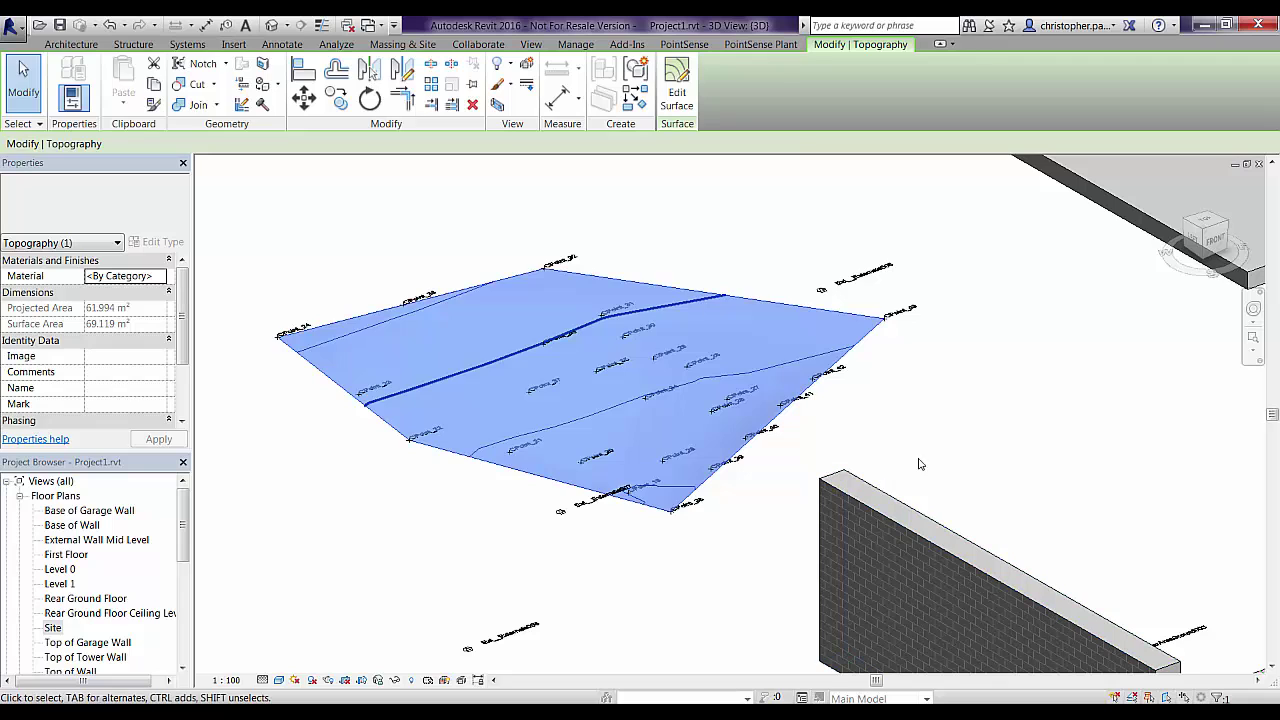
click(922, 460)
click(776, 419)
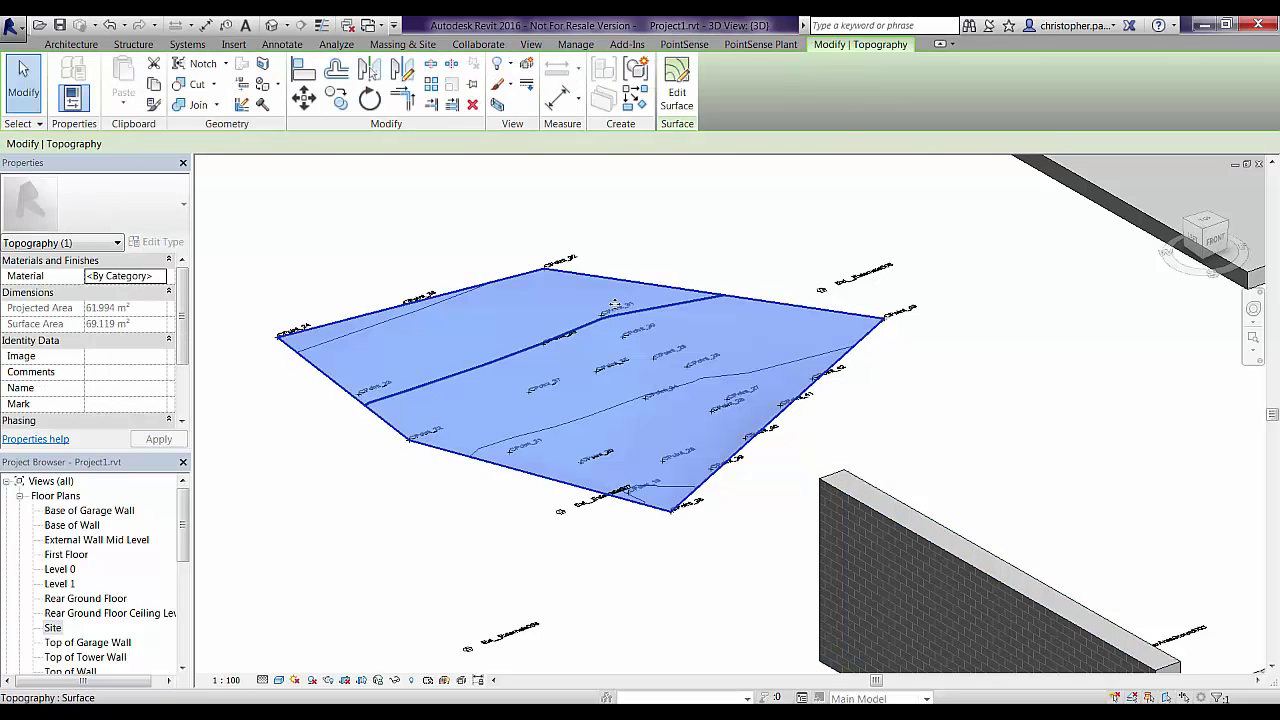
click(402, 44)
click(574, 125)
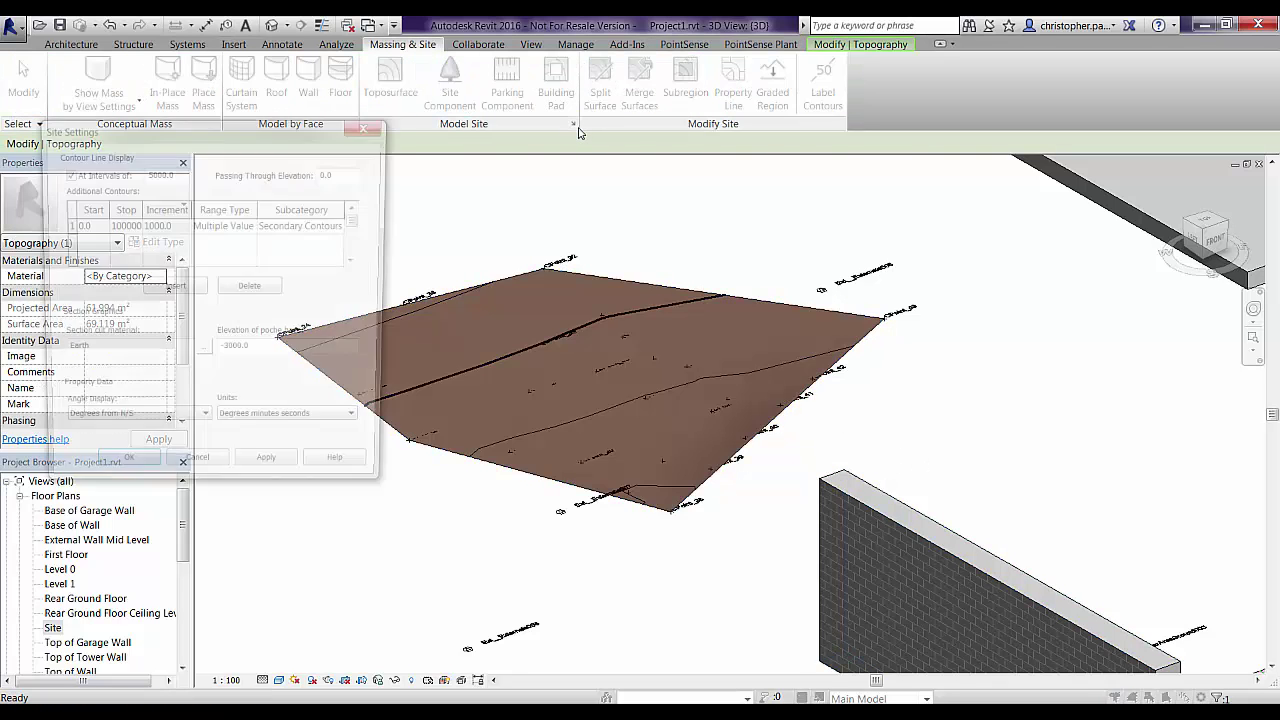
drag(300, 135, 1143, 146)
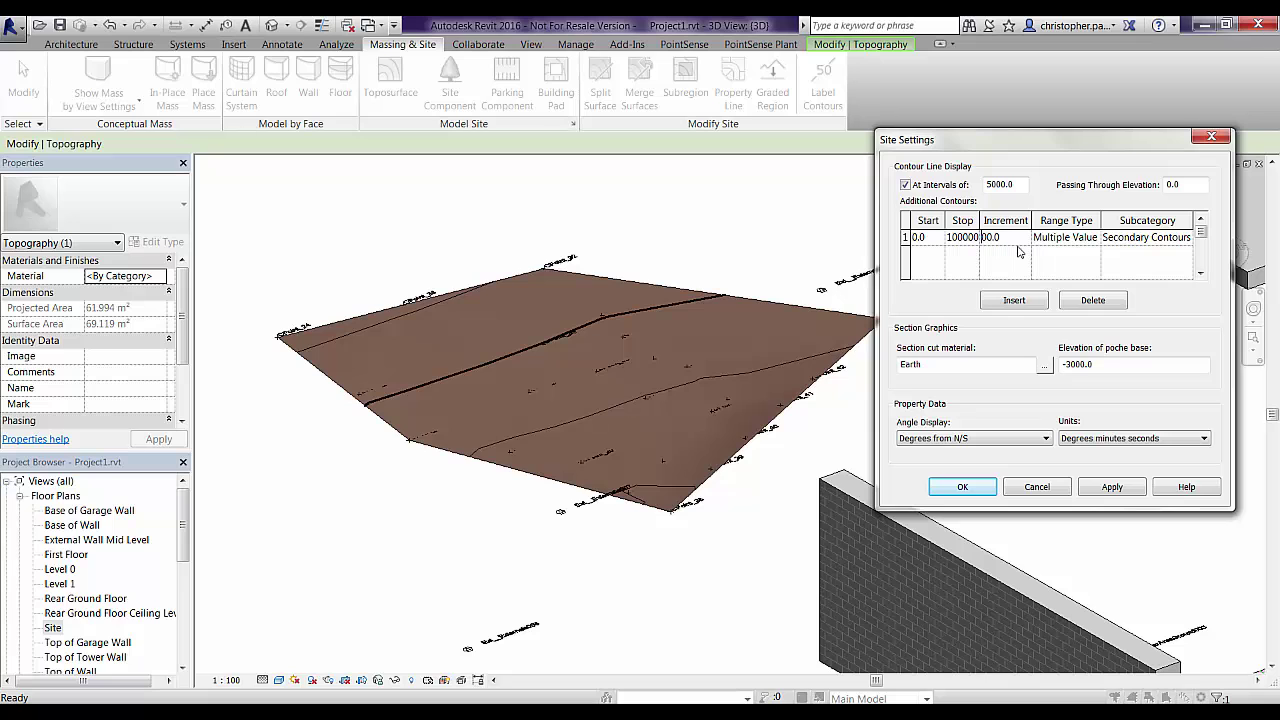
click(1112, 488)
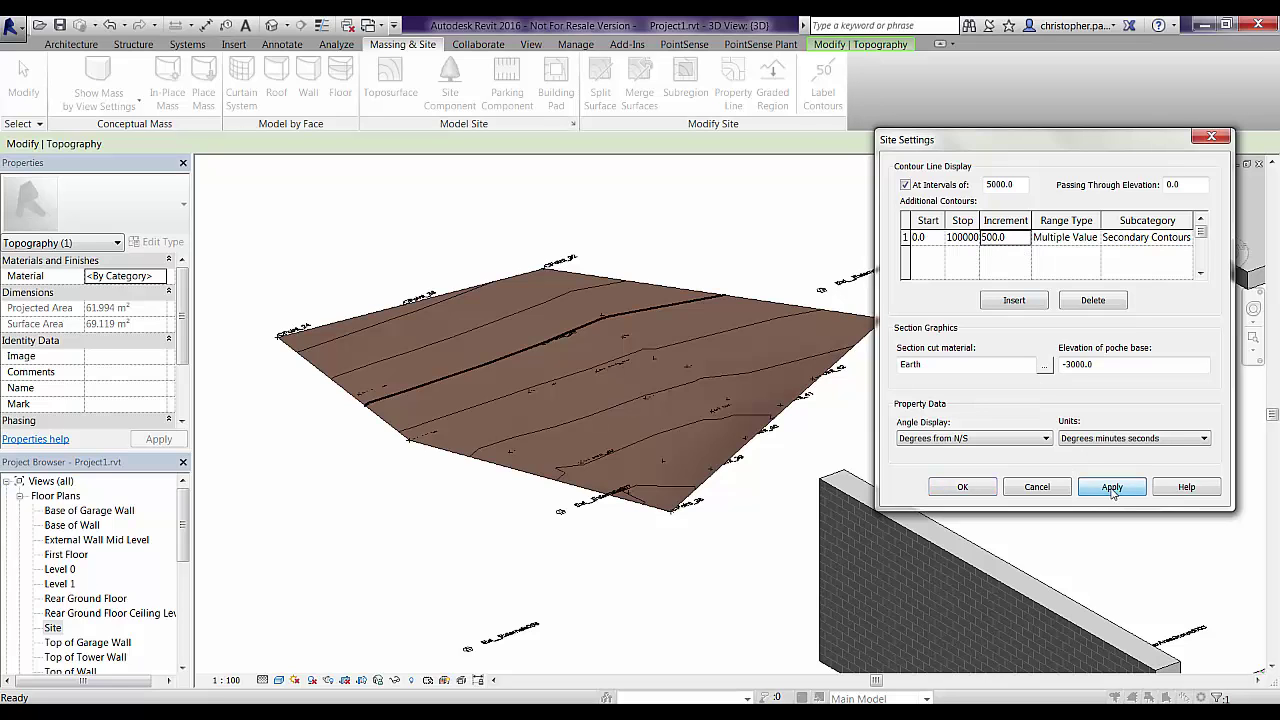
click(968, 487)
Step: Delete the floor slab beneath the grid of green model lines
mouse_move(818, 439)
shift+middle_down()
mouse_move(855, 470)
mouse_move(818, 457)
shift+middle_up()
shift+middle_drag(947, 432, 874, 446)
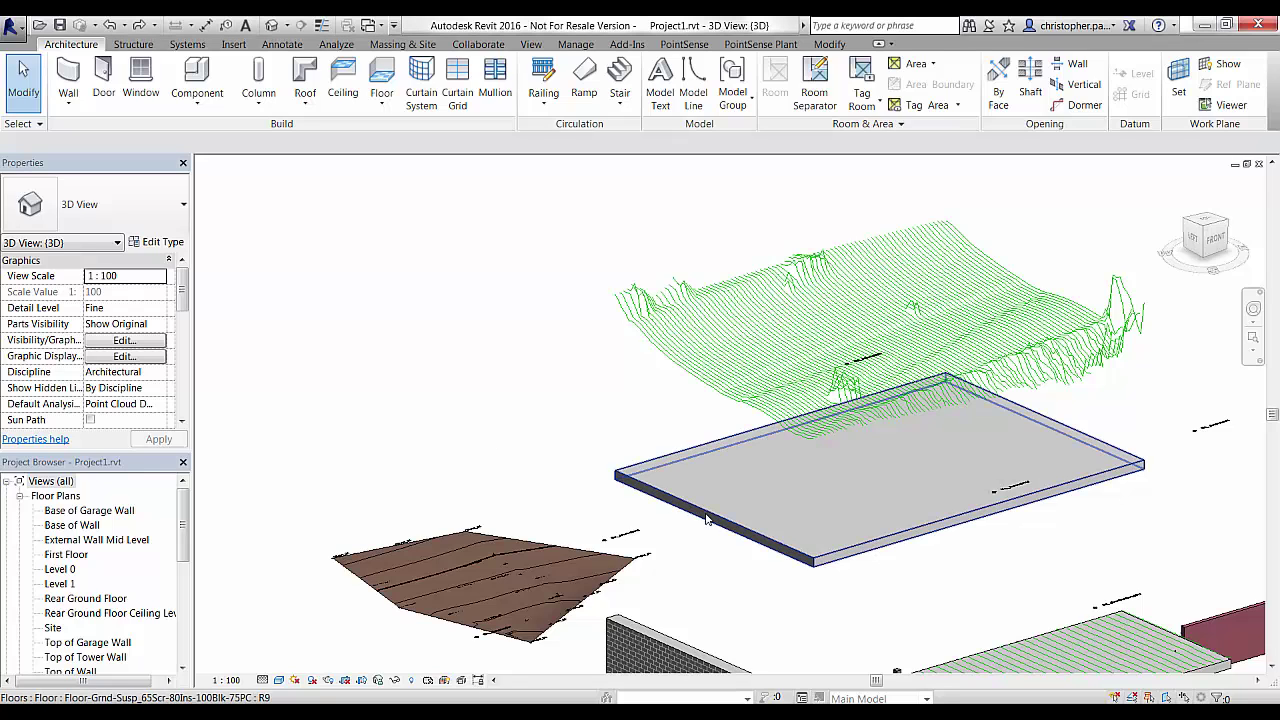
click(706, 519)
key(Delete)
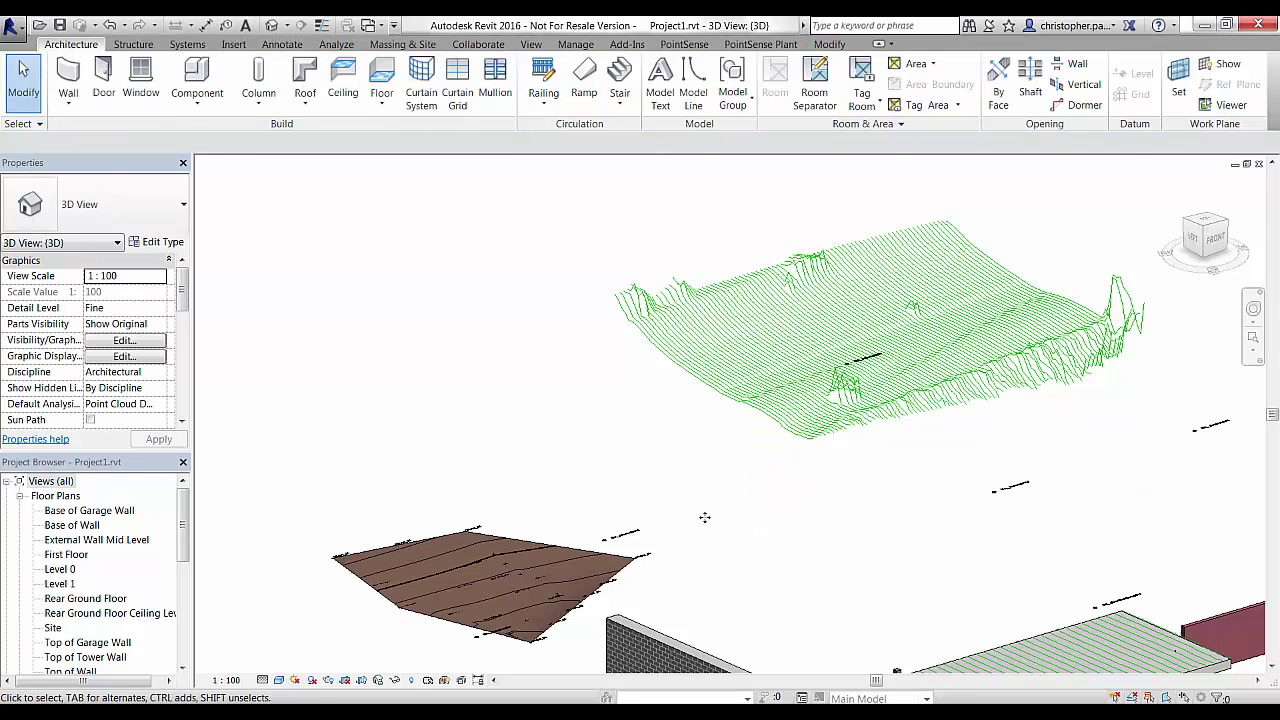
Step: Create a PointSense toposurface from all the green model lines, including the stray spikes
middle_drag(770, 481, 756, 567)
scroll(805, 491, up, 2)
middle_drag(885, 514, 738, 530)
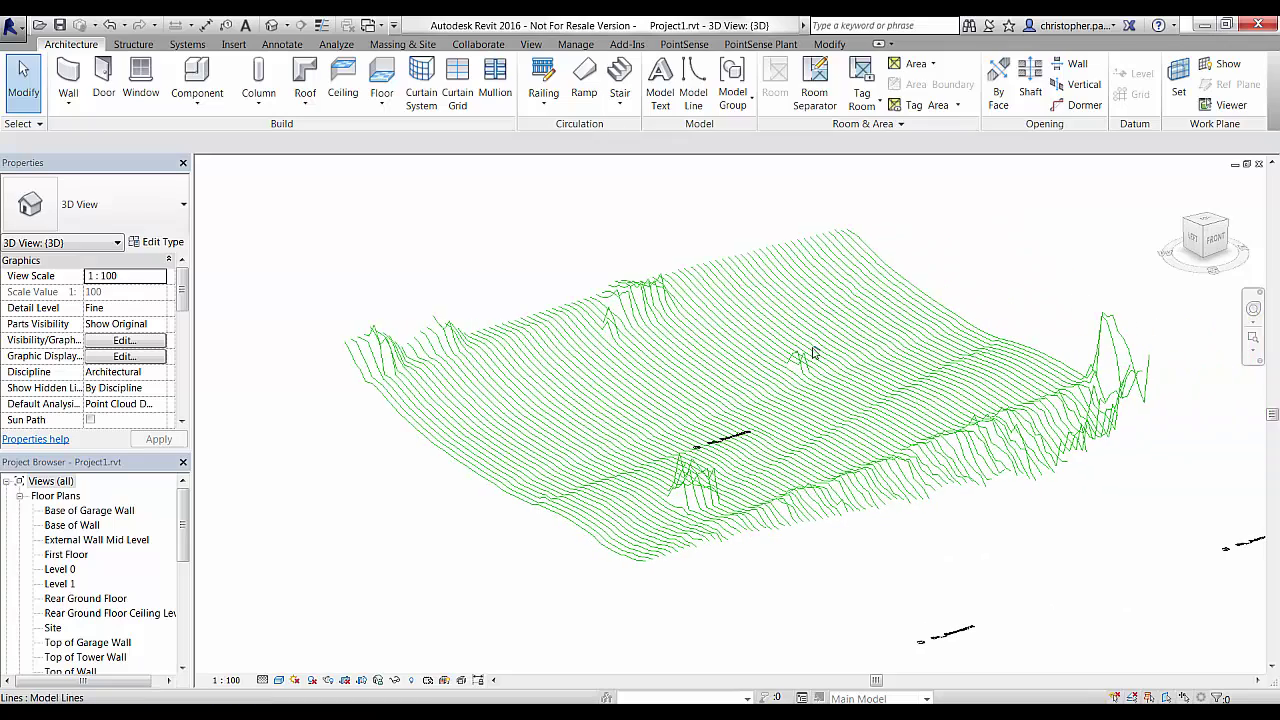
scroll(812, 352, down, 2)
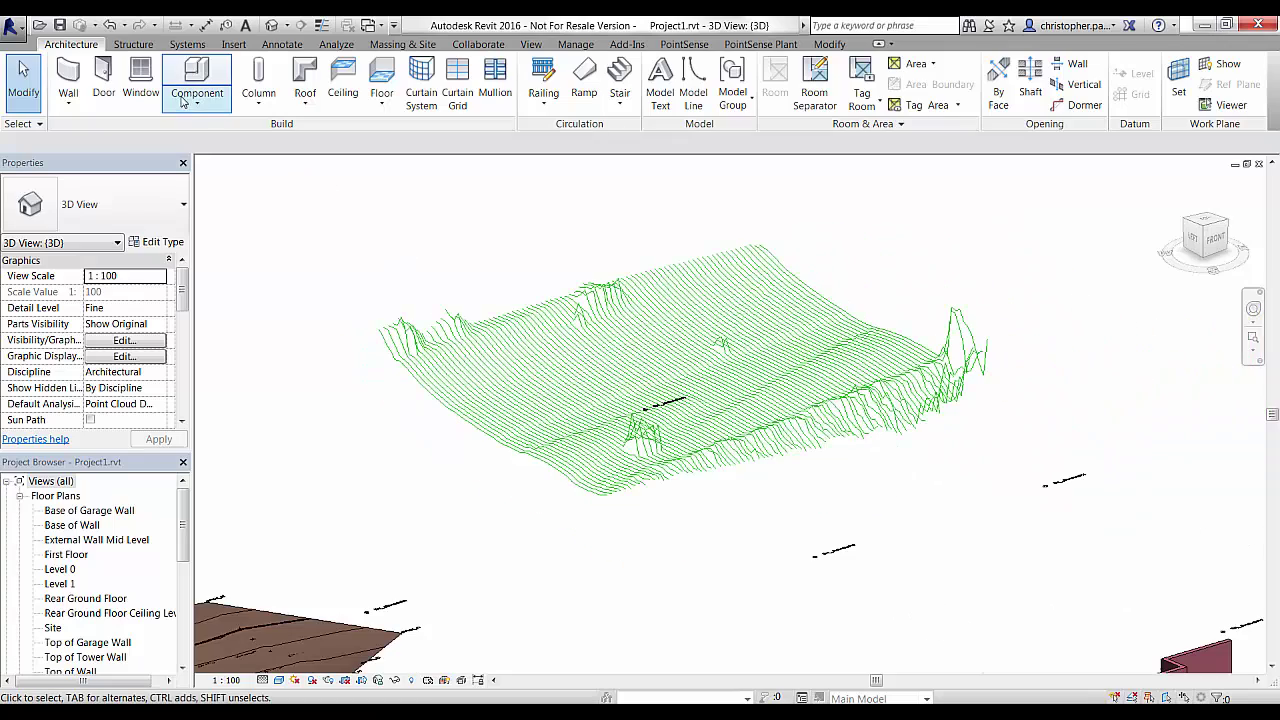
click(684, 44)
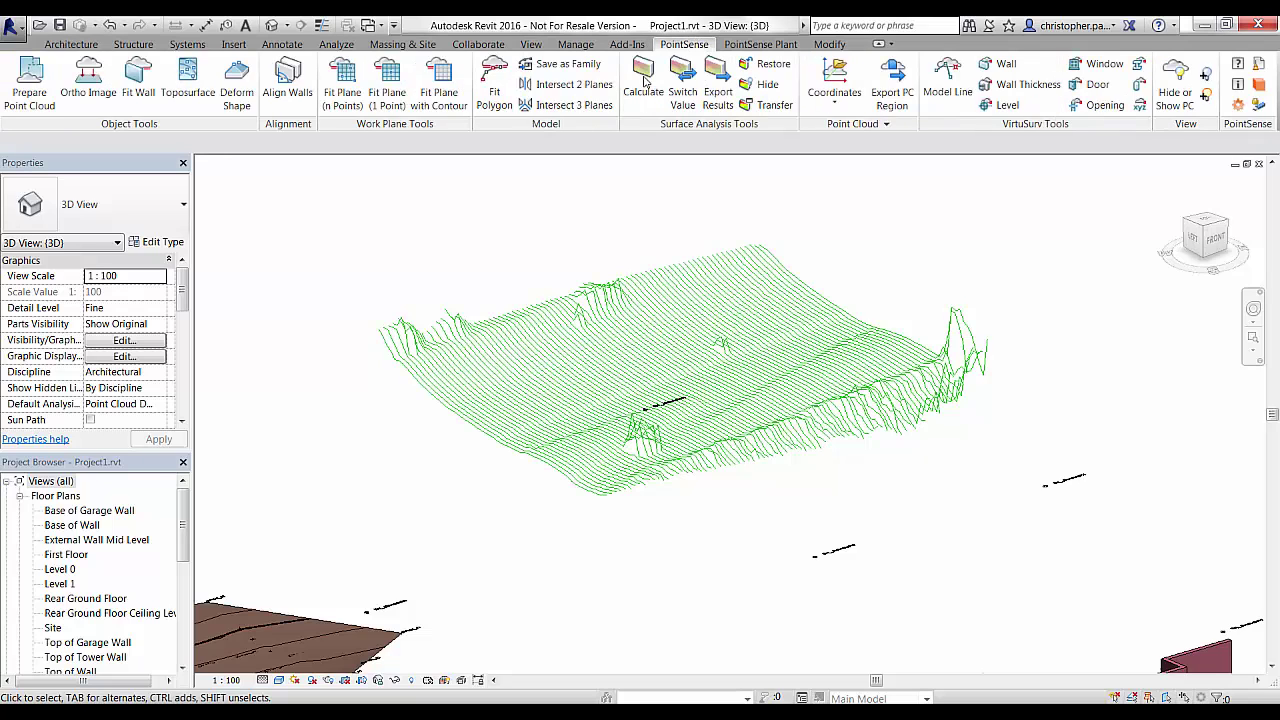
click(188, 88)
drag(320, 194, 1004, 505)
drag(1004, 507, 1004, 506)
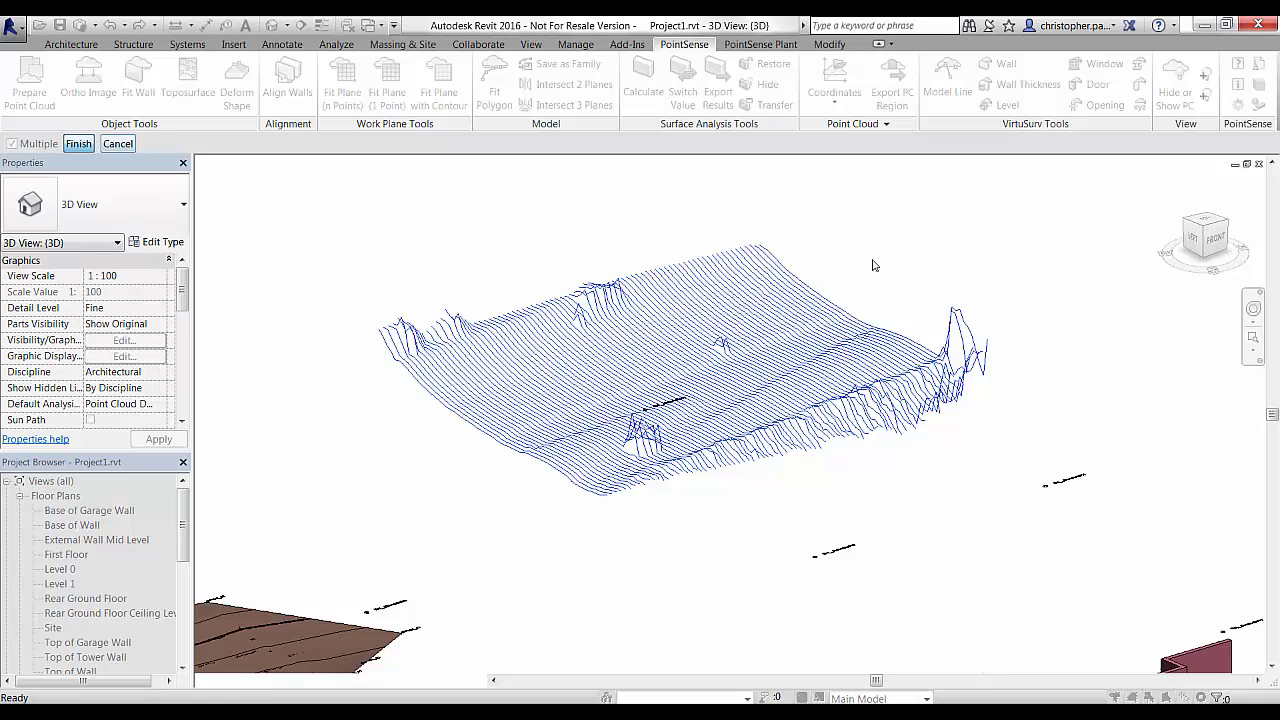
Step: Examine the spikes on the toposurface made from the model lines and undo its creation
click(790, 461)
shift+middle_drag(738, 482, 733, 450)
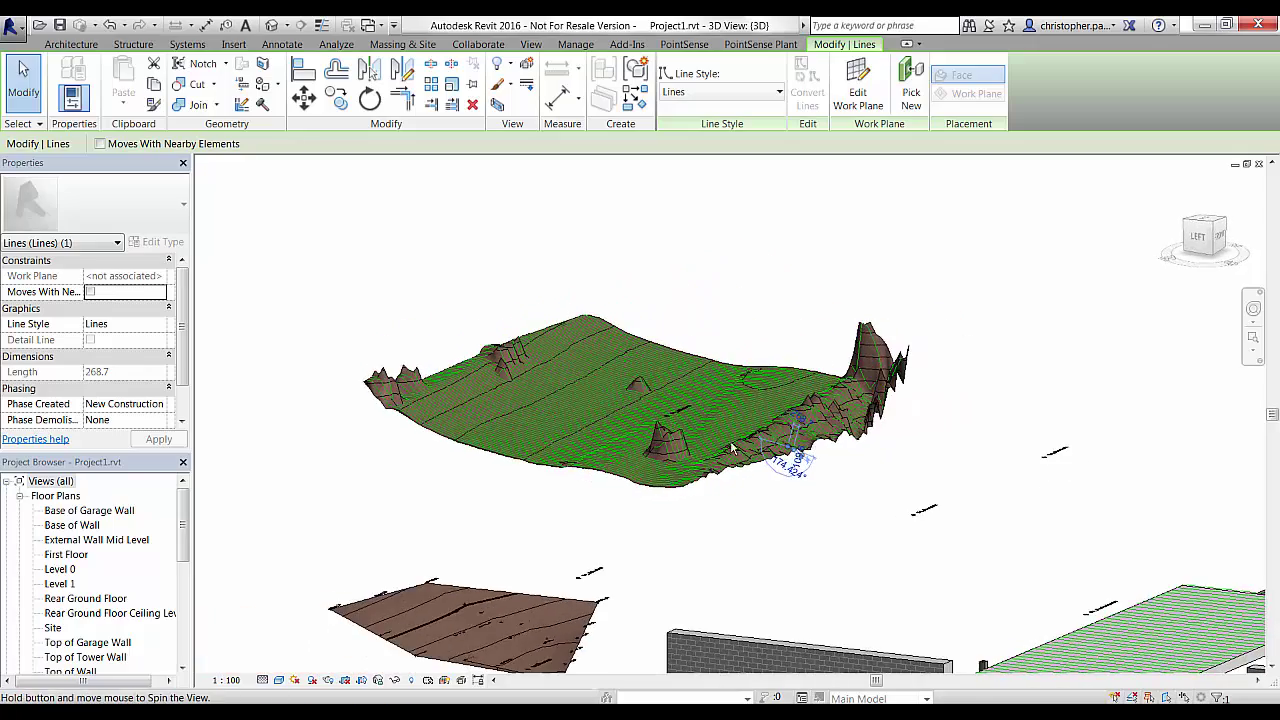
scroll(683, 450, up, 3)
scroll(789, 203, down, 1)
click(789, 203)
middle_drag(818, 210, 974, 311)
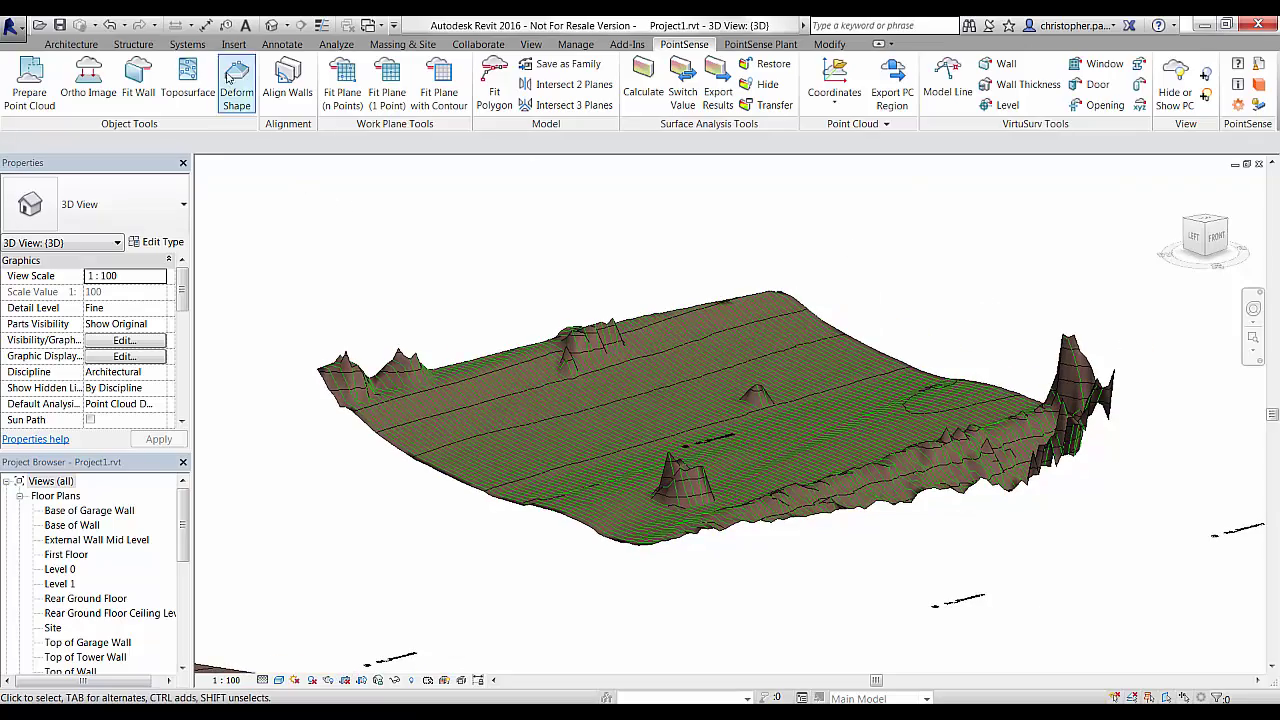
click(110, 24)
Step: Delete the stray model lines that form the tall spike near the front corner of the line grid
scroll(637, 437, up, 4)
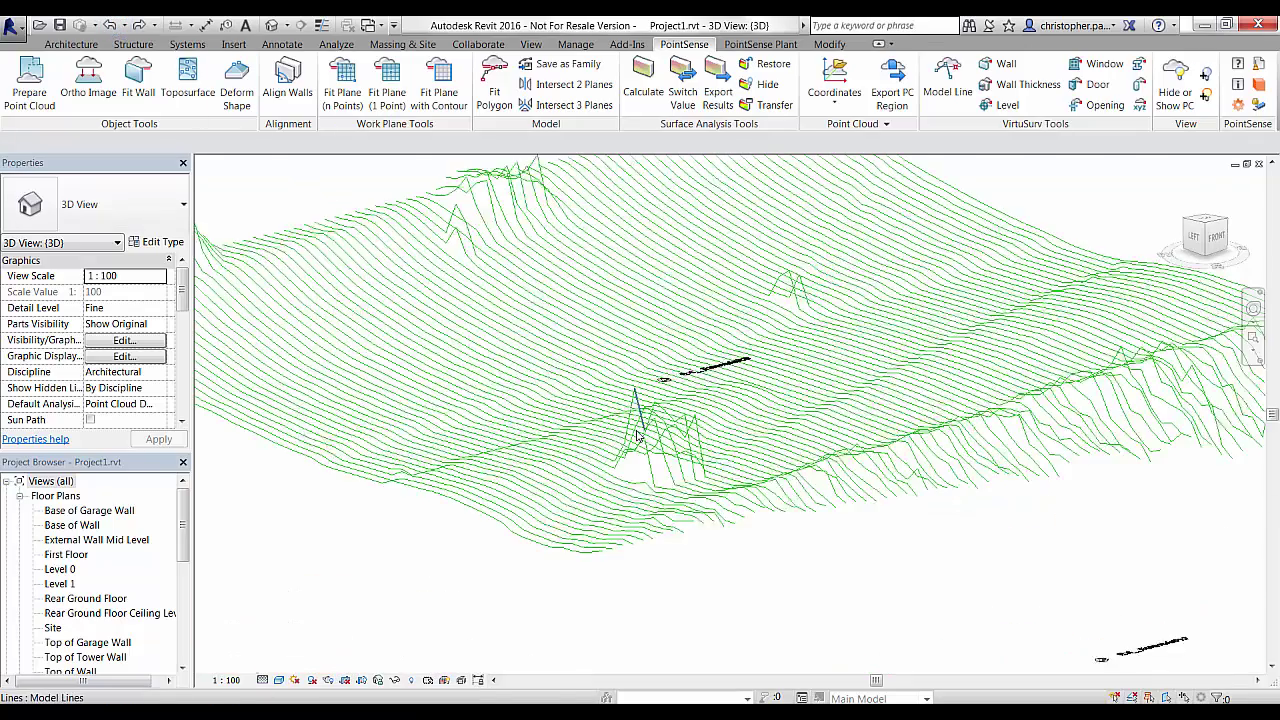
scroll(648, 460, up, 2)
click(661, 398)
key(Delete)
click(638, 425)
key(Delete)
click(618, 458)
key(Delete)
click(728, 450)
key(Escape)
click(649, 462)
key(Delete)
Step: Delete the stray model lines of the small spike in the middle of the line grid
middle_drag(835, 228, 785, 332)
click(786, 334)
key(Delete)
click(805, 352)
key(Delete)
Step: Delete the stray model lines that form the cluster of spikes along the far edge of the line grid
middle_drag(462, 214, 535, 276)
click(506, 283)
key(Delete)
click(467, 288)
key(Delete)
click(429, 309)
key(Delete)
click(441, 336)
key(Delete)
click(457, 313)
key(Delete)
click(484, 306)
key(Delete)
click(450, 276)
key(Delete)
click(548, 304)
shift+middle_drag(548, 304, 650, 420)
key(Delete)
Step: Delete the group of outlying model lines that form the high peak at the end of the line grid
shift+middle_drag(494, 294, 430, 330)
middle_drag(430, 330, 274, 500)
scroll(274, 500, down, 1)
drag(683, 326, 455, 228)
key(Delete)
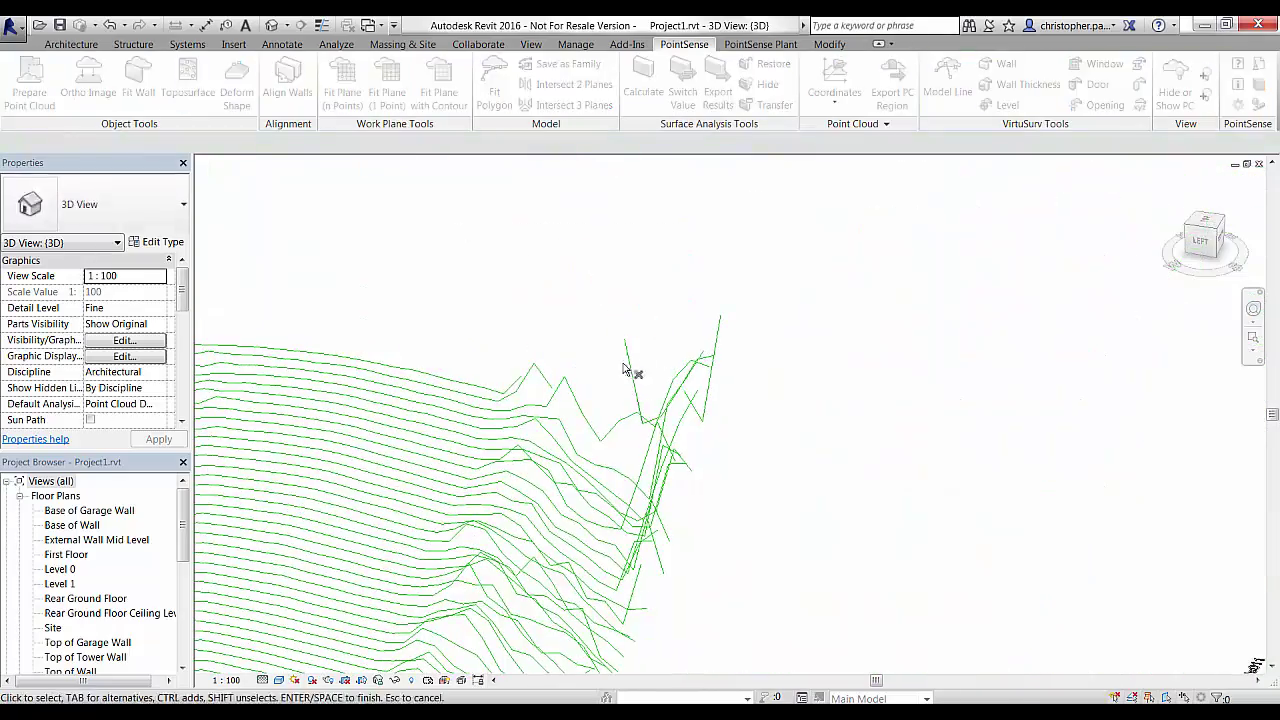
Step: Create a toposurface from the cleaned model lines and inspect the patches where the spikes were removed
scroll(737, 391, down, 5)
scroll(721, 422, up, 2)
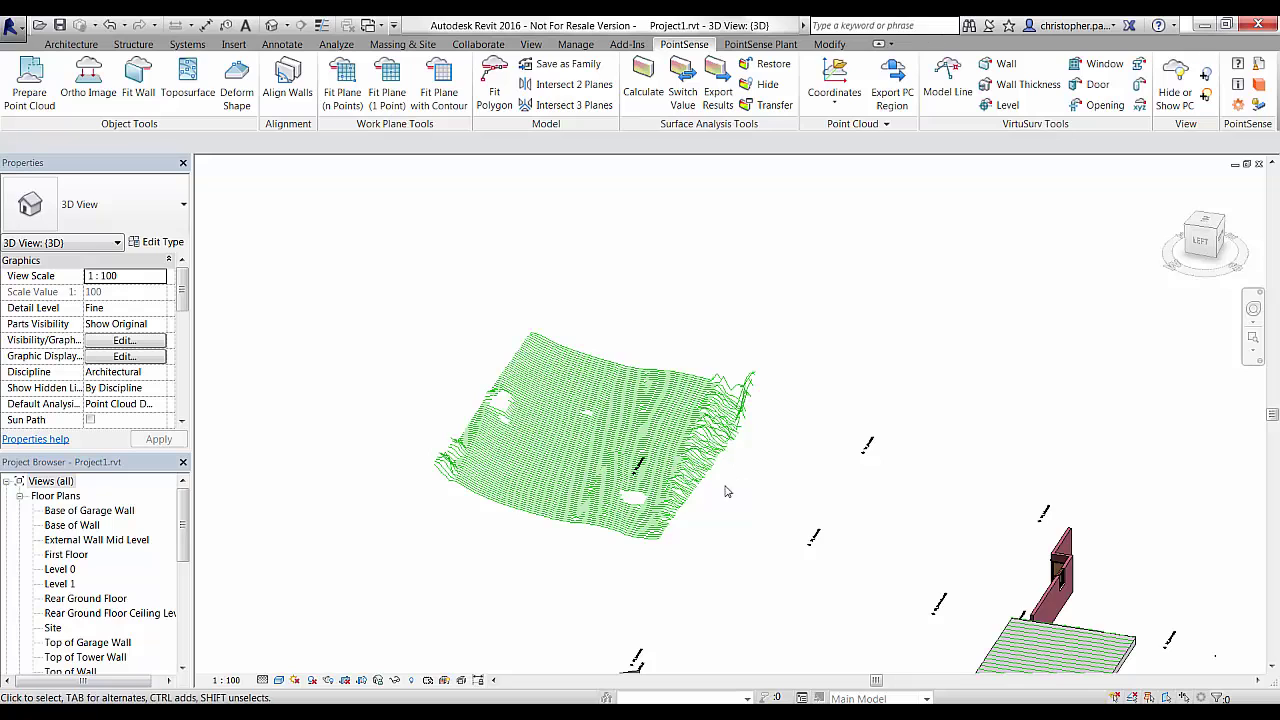
shift+middle_drag(692, 498, 639, 485)
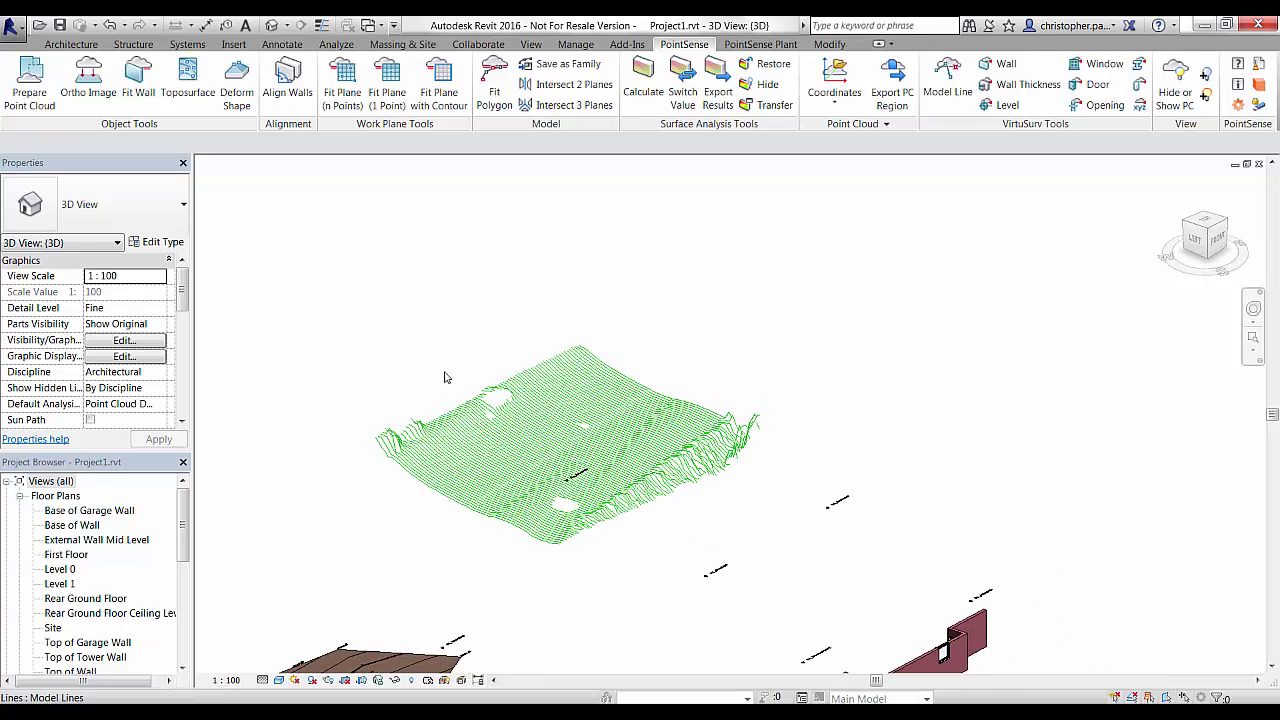
click(207, 94)
drag(226, 246, 851, 552)
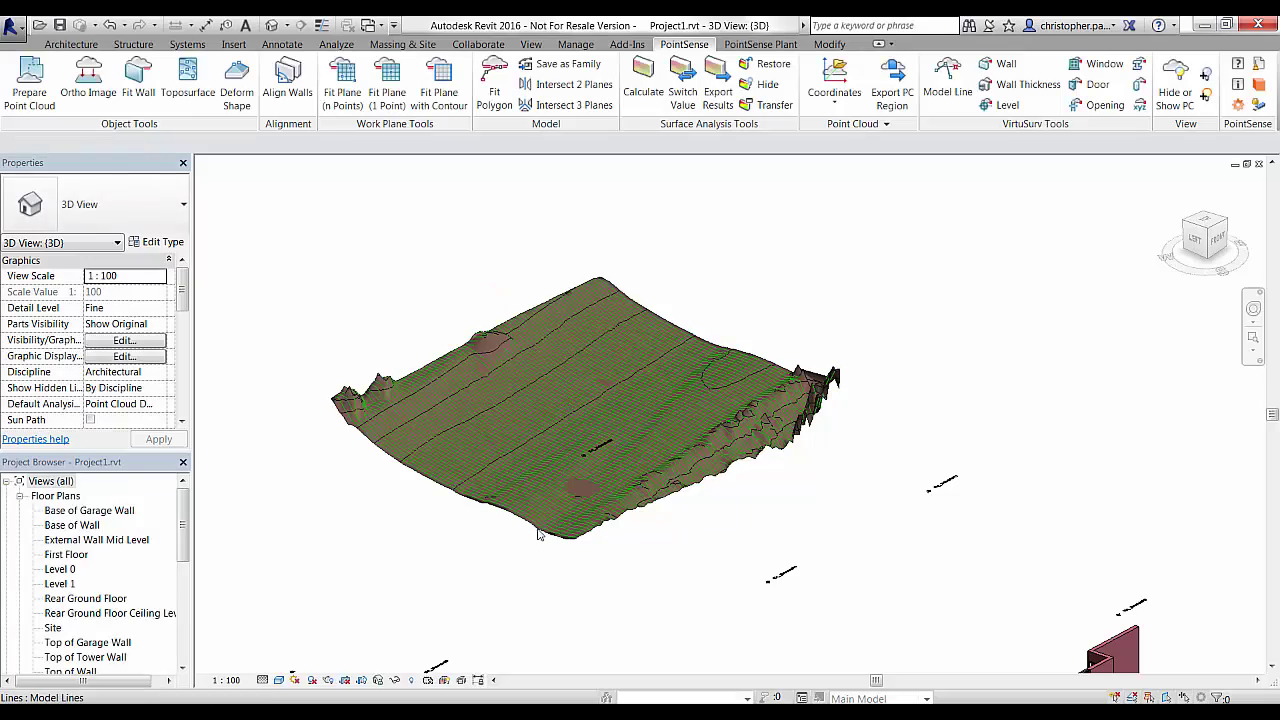
scroll(570, 515, up, 3)
click(590, 458)
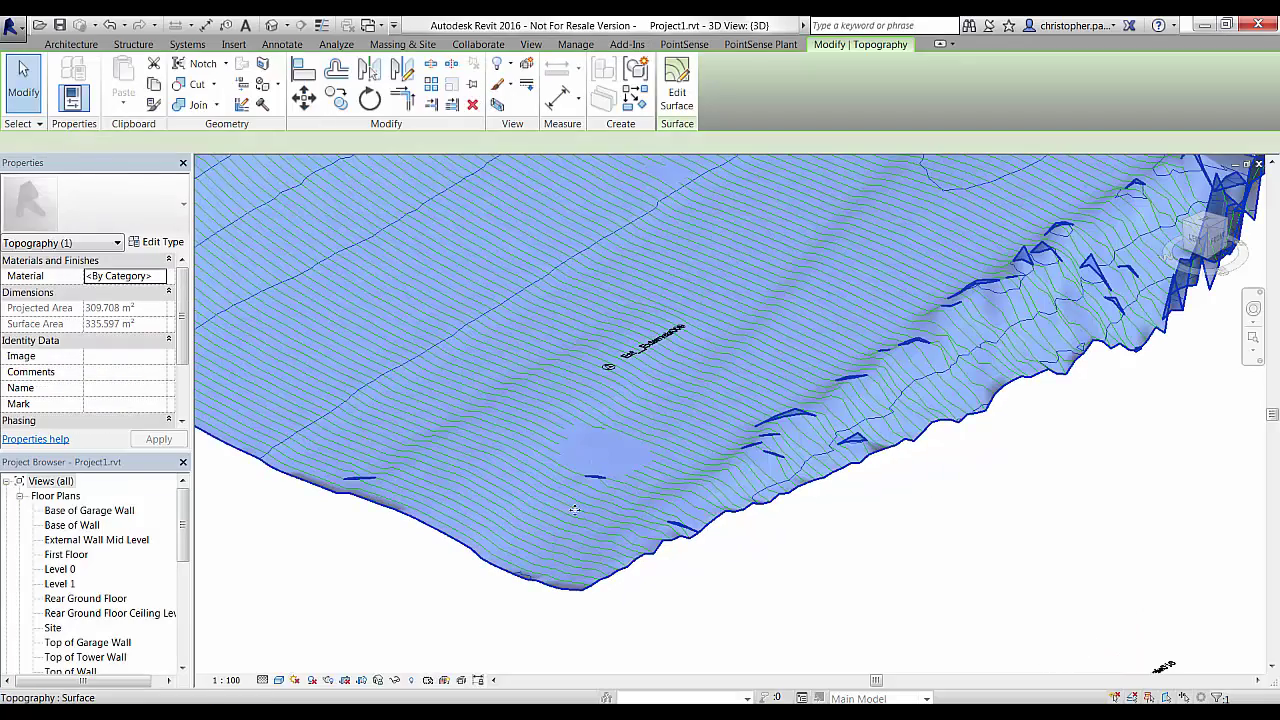
shift+middle_drag(620, 448, 777, 531)
click(617, 464)
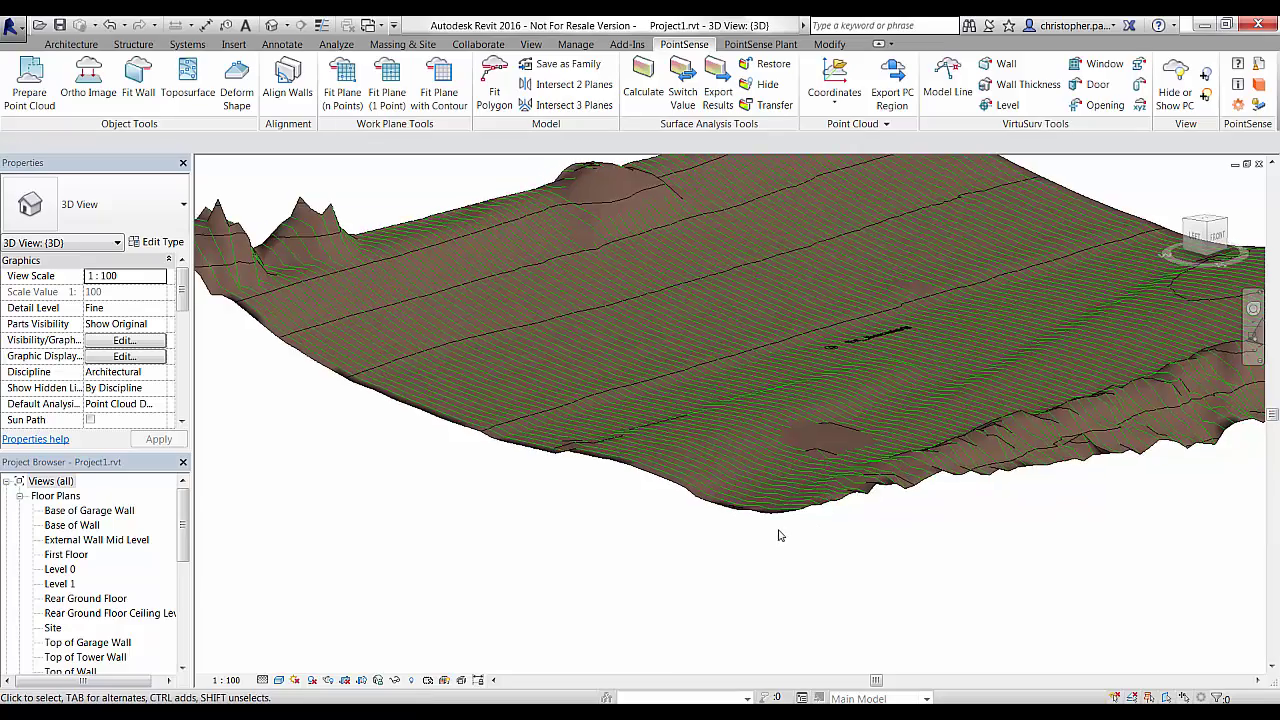
Step: Delete the floor slab beneath the dense rows of construction points in front of the house
scroll(777, 531, down, 3)
scroll(766, 506, down, 4)
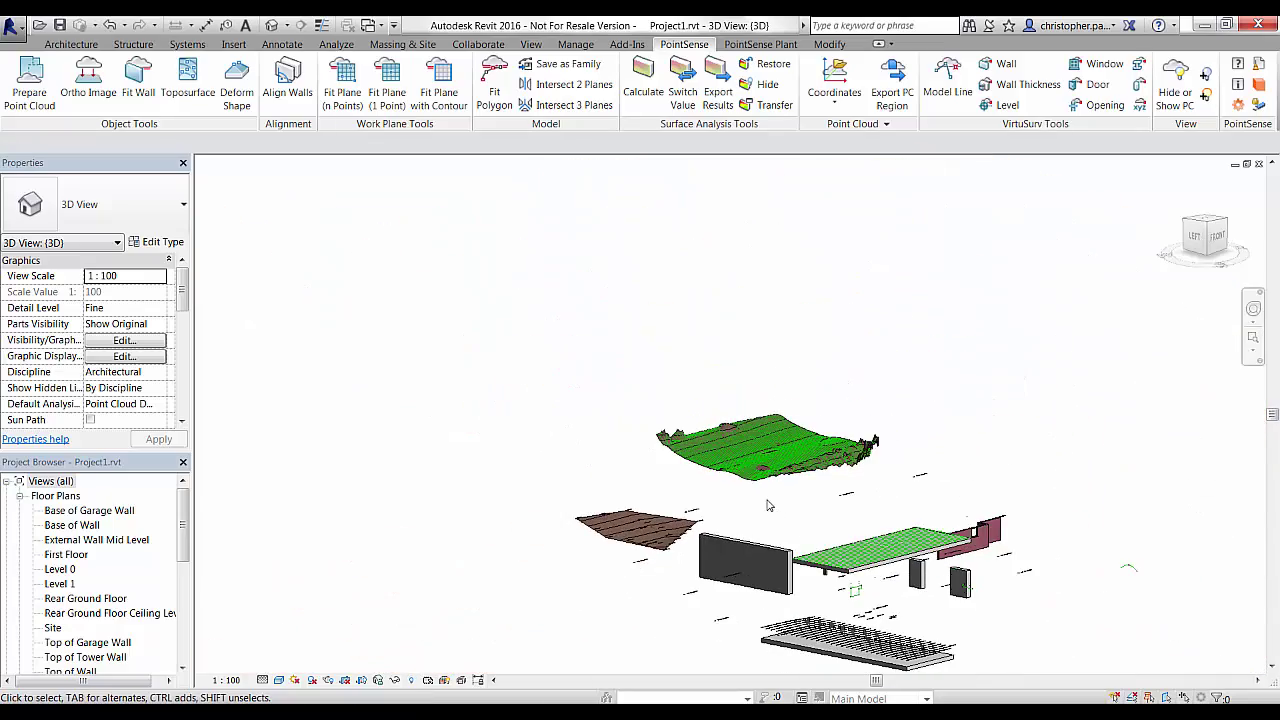
middle_drag(782, 519, 737, 333)
shift+middle_drag(917, 500, 851, 560)
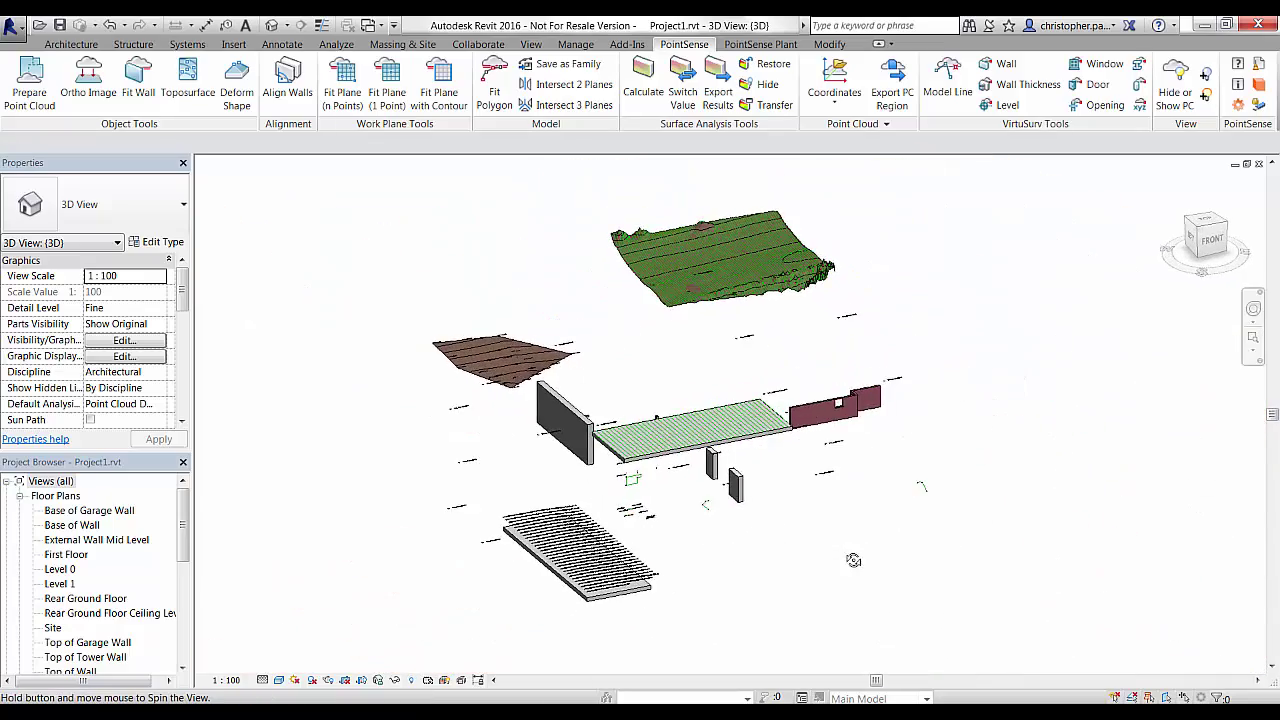
middle_drag(770, 572, 826, 524)
scroll(597, 534, up, 8)
scroll(606, 532, down, 3)
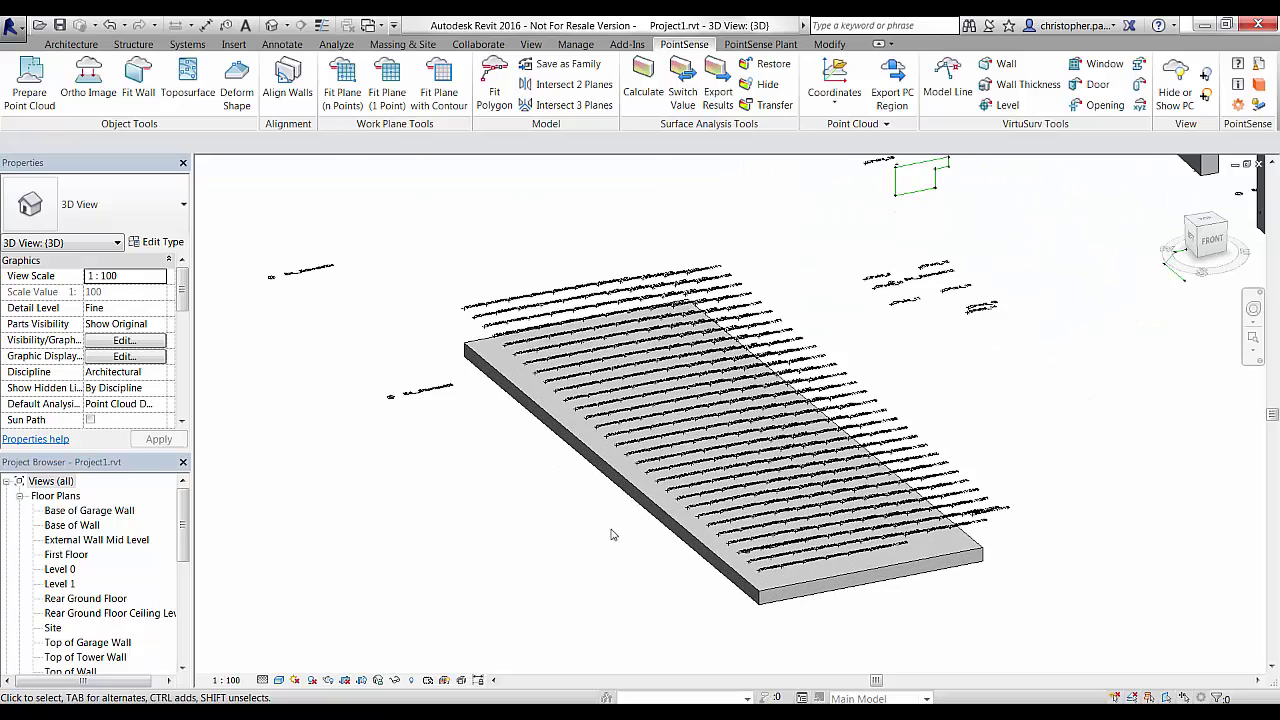
scroll(912, 475, up, 2)
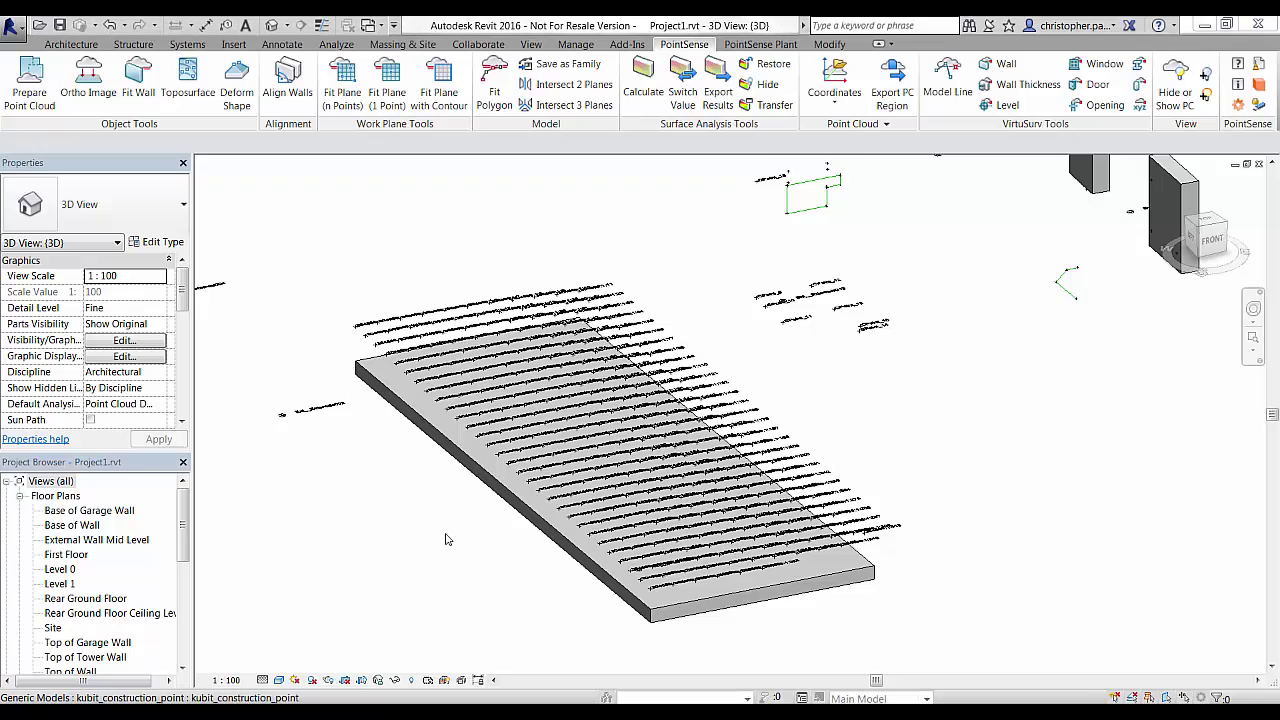
scroll(477, 537, down, 4)
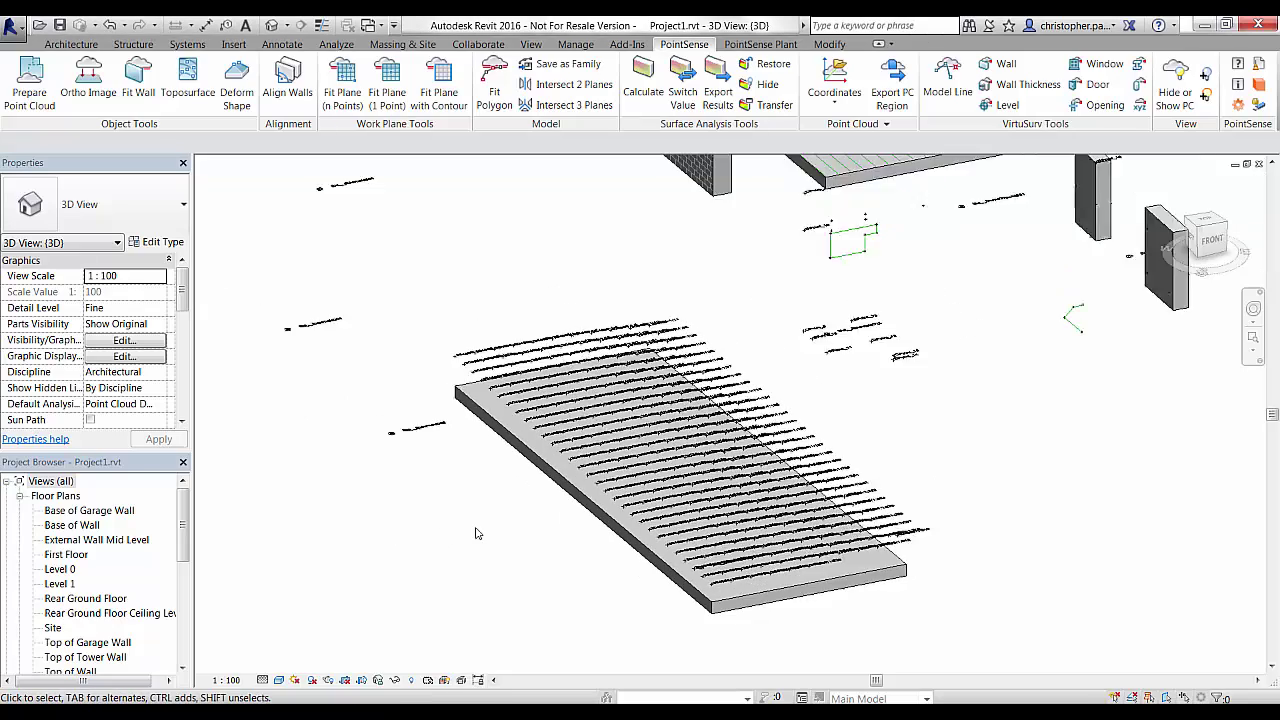
shift+middle_drag(552, 555, 516, 626)
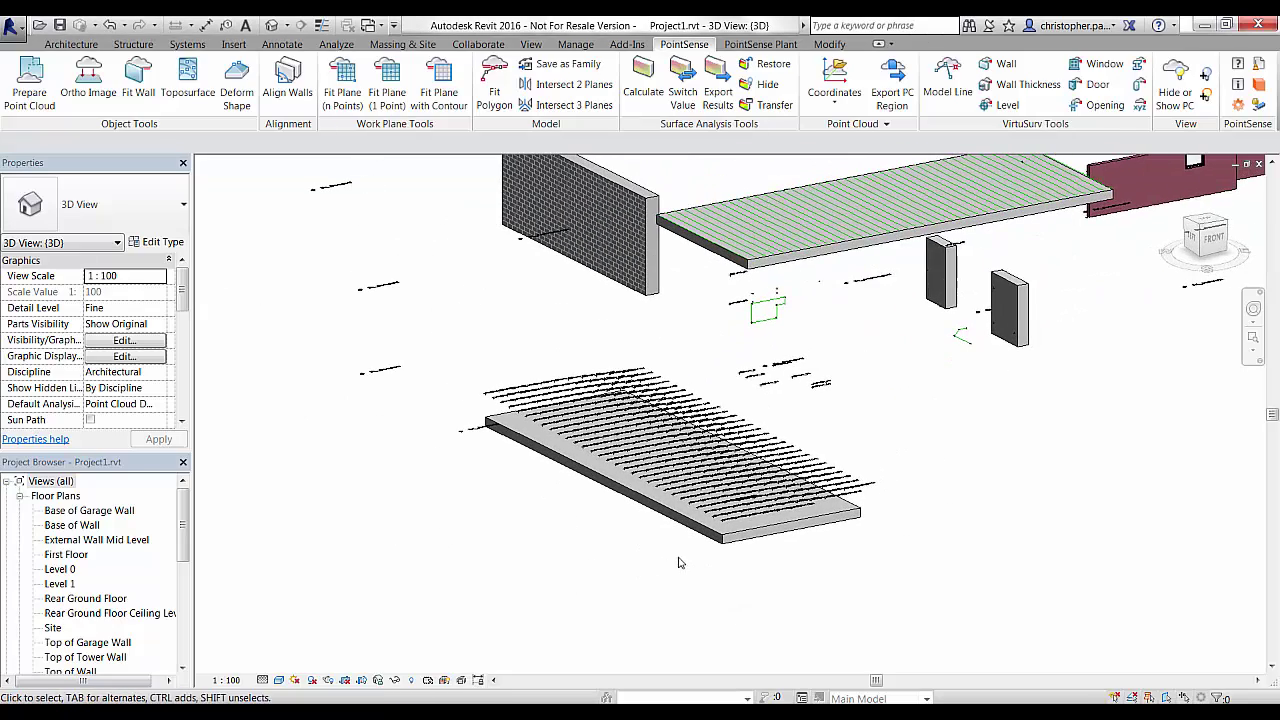
click(718, 537)
key(Delete)
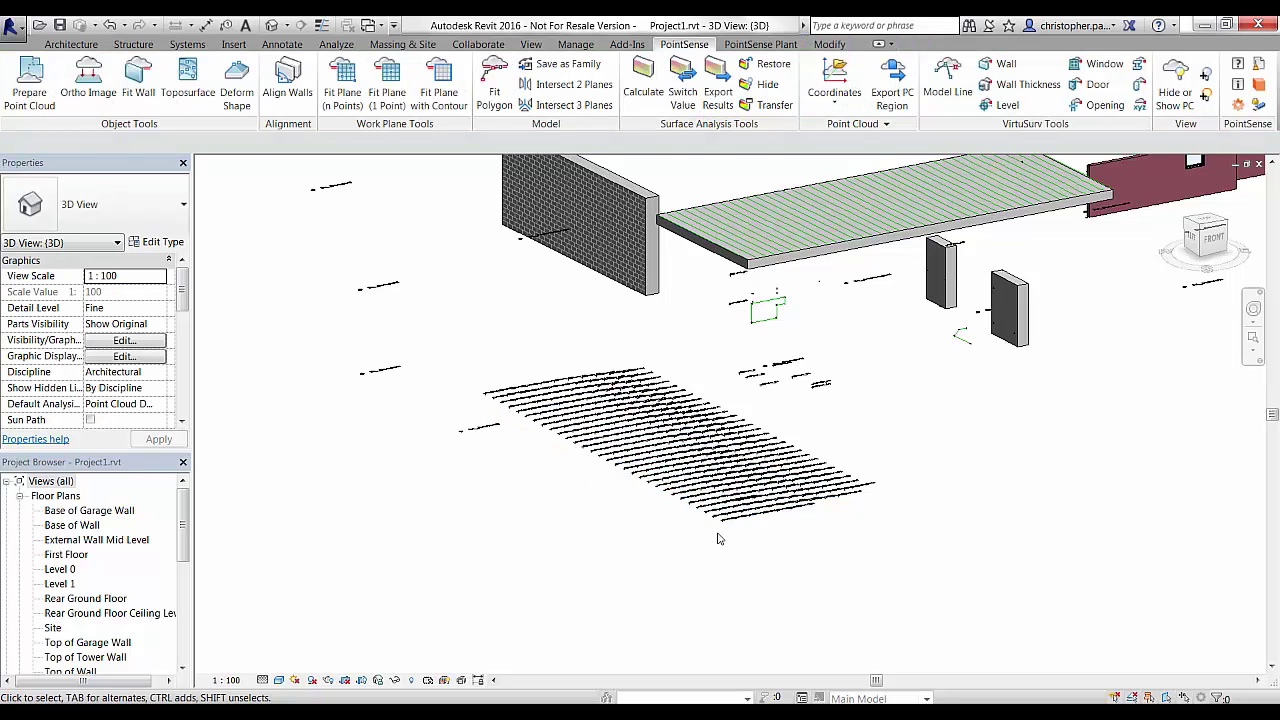
Step: Create a toposurface from all the rows of construction points, selecting them in the top view
click(1210, 222)
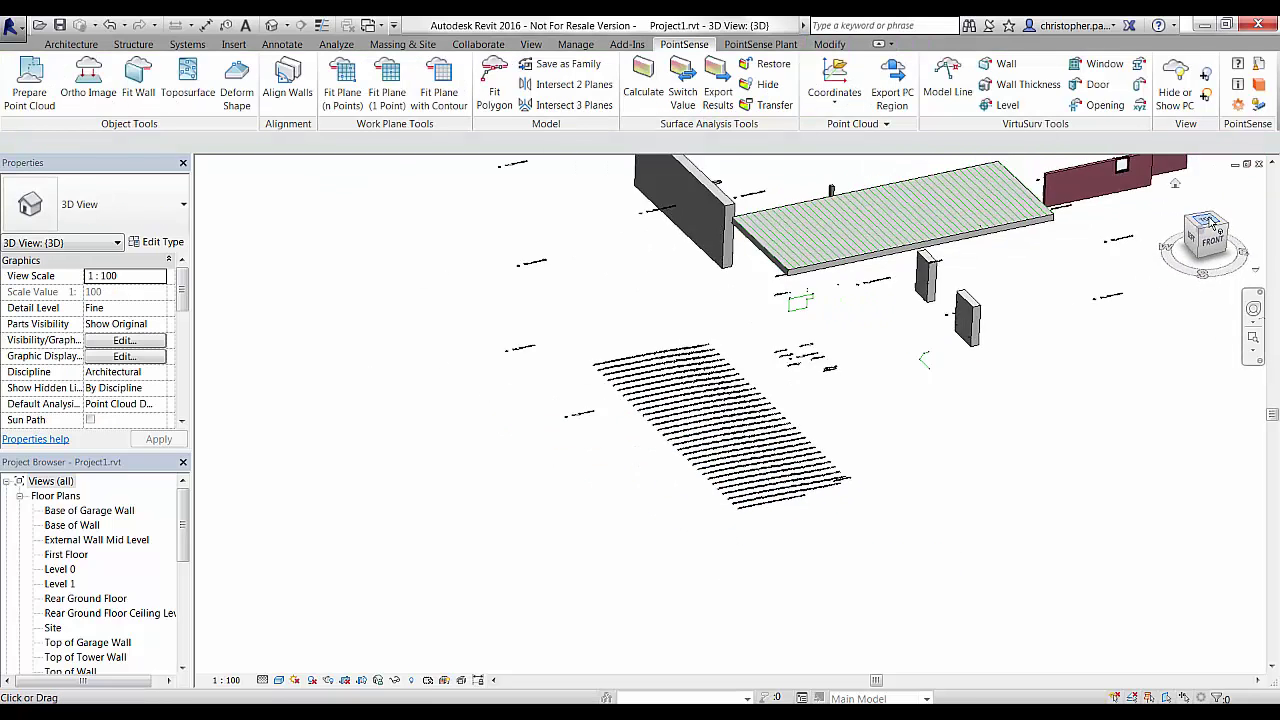
scroll(608, 594, up, 3)
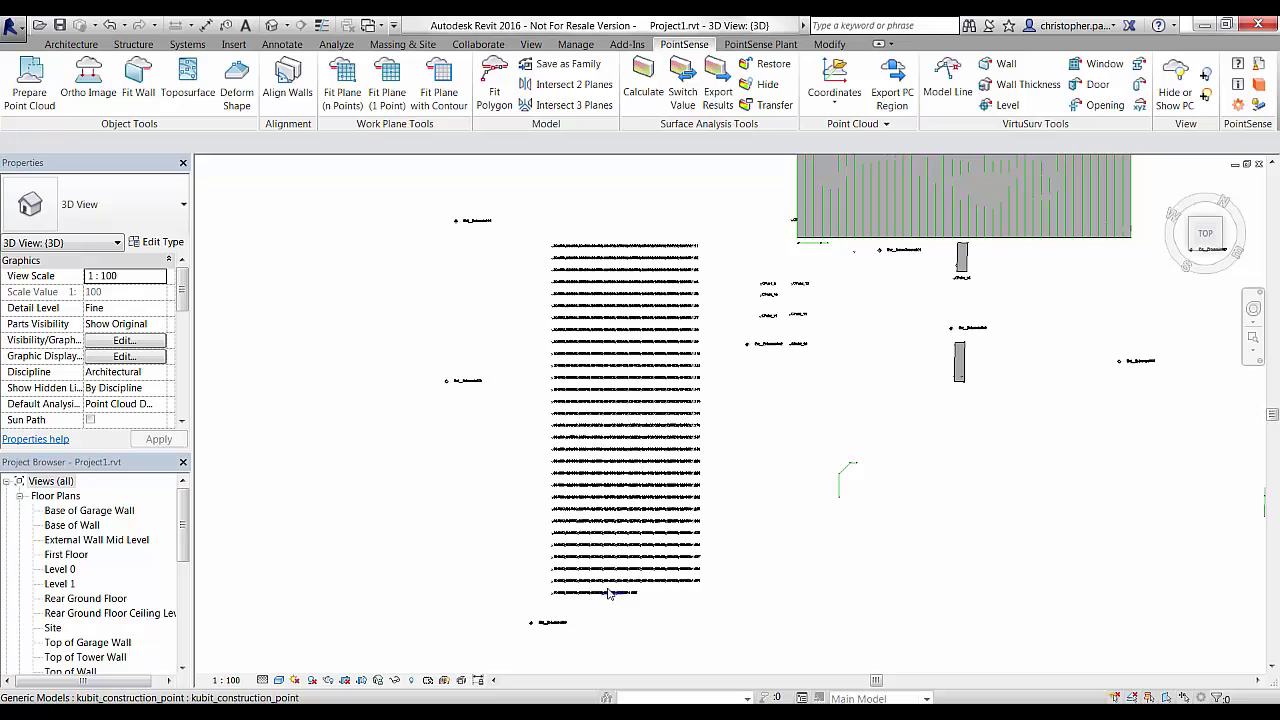
click(188, 80)
drag(520, 240, 666, 582)
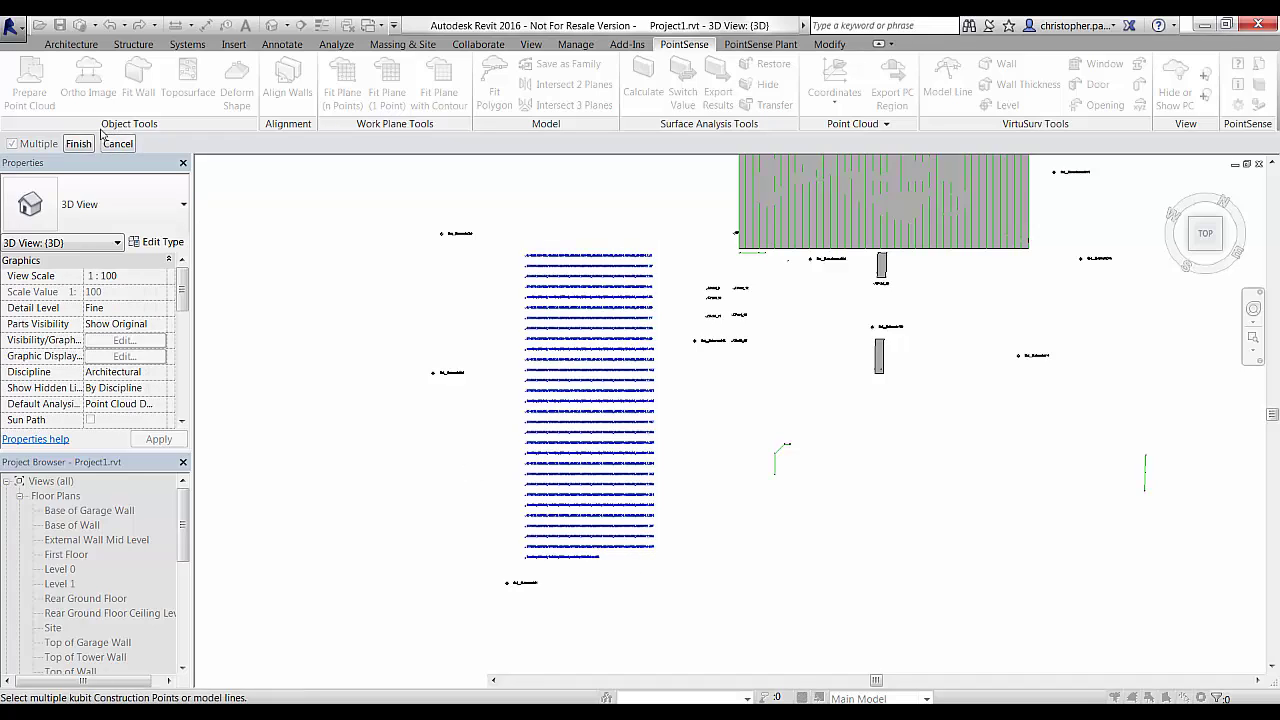
shift+middle_drag(473, 413, 884, 537)
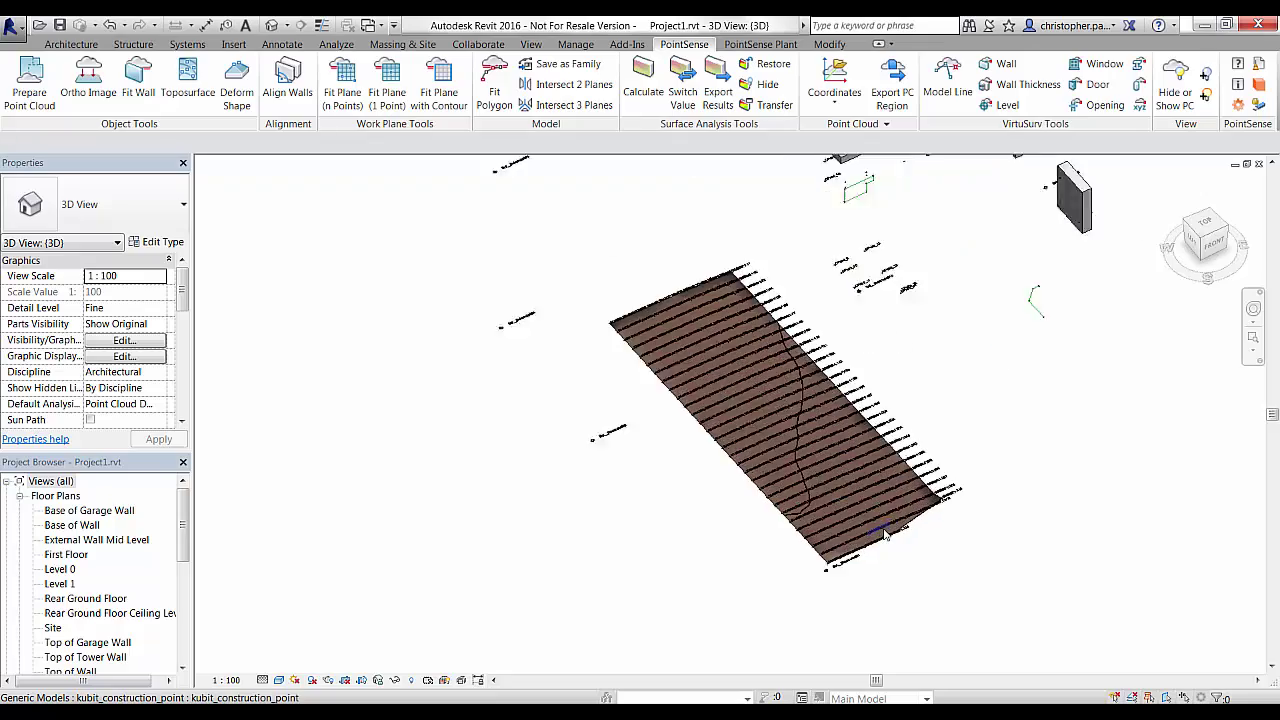
Step: Inspect the new toposurface in front of the house and review the contour line intervals in the site settings
scroll(884, 537, up, 3)
click(942, 508)
shift+middle_drag(708, 580, 690, 515)
click(690, 515)
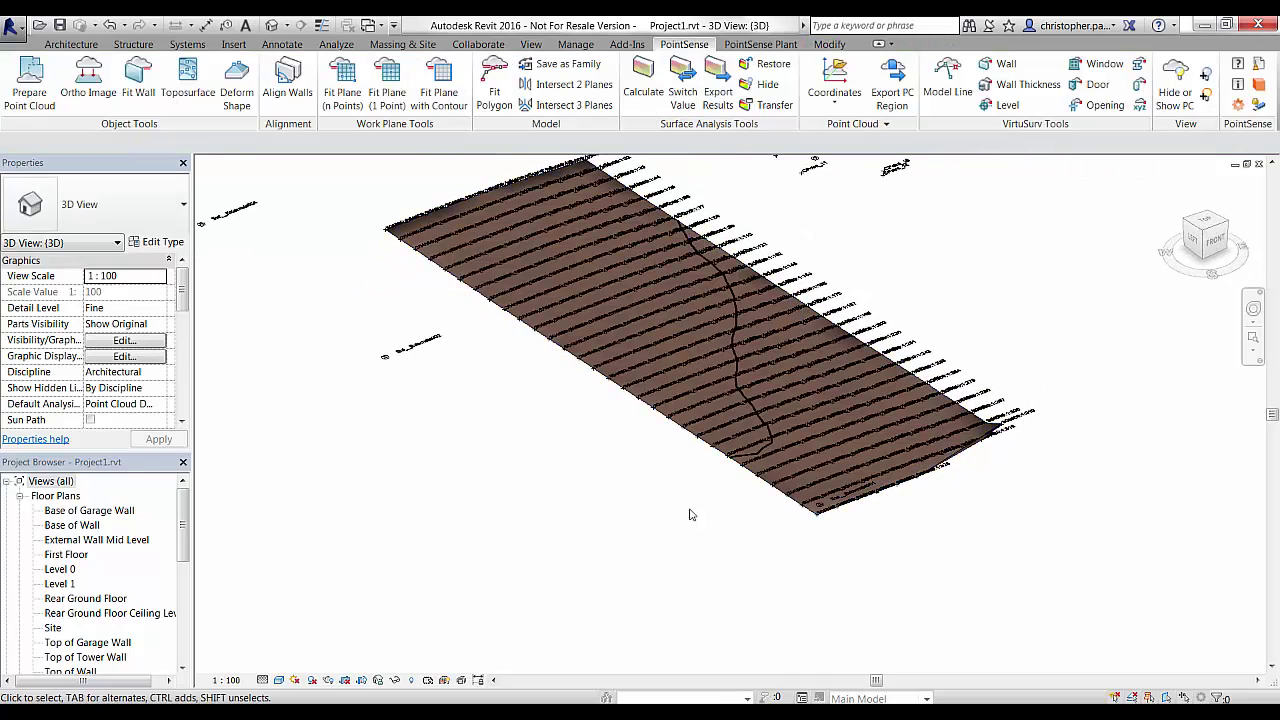
click(756, 480)
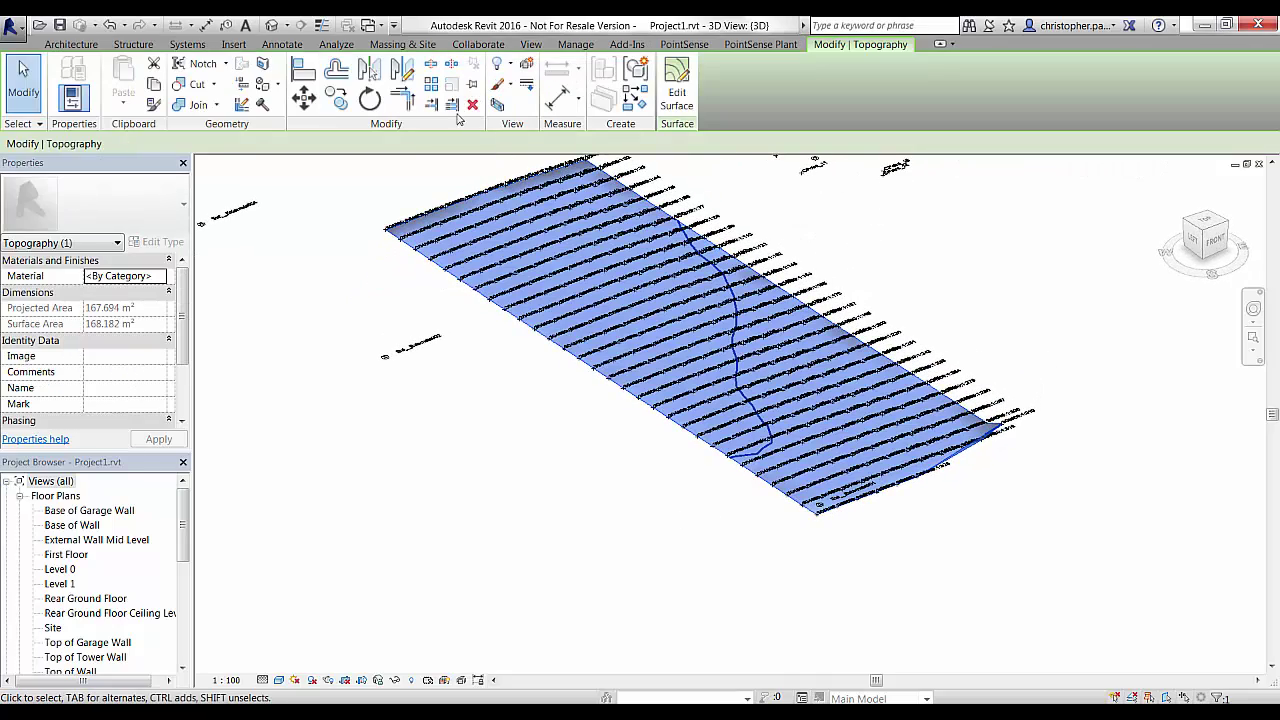
click(403, 44)
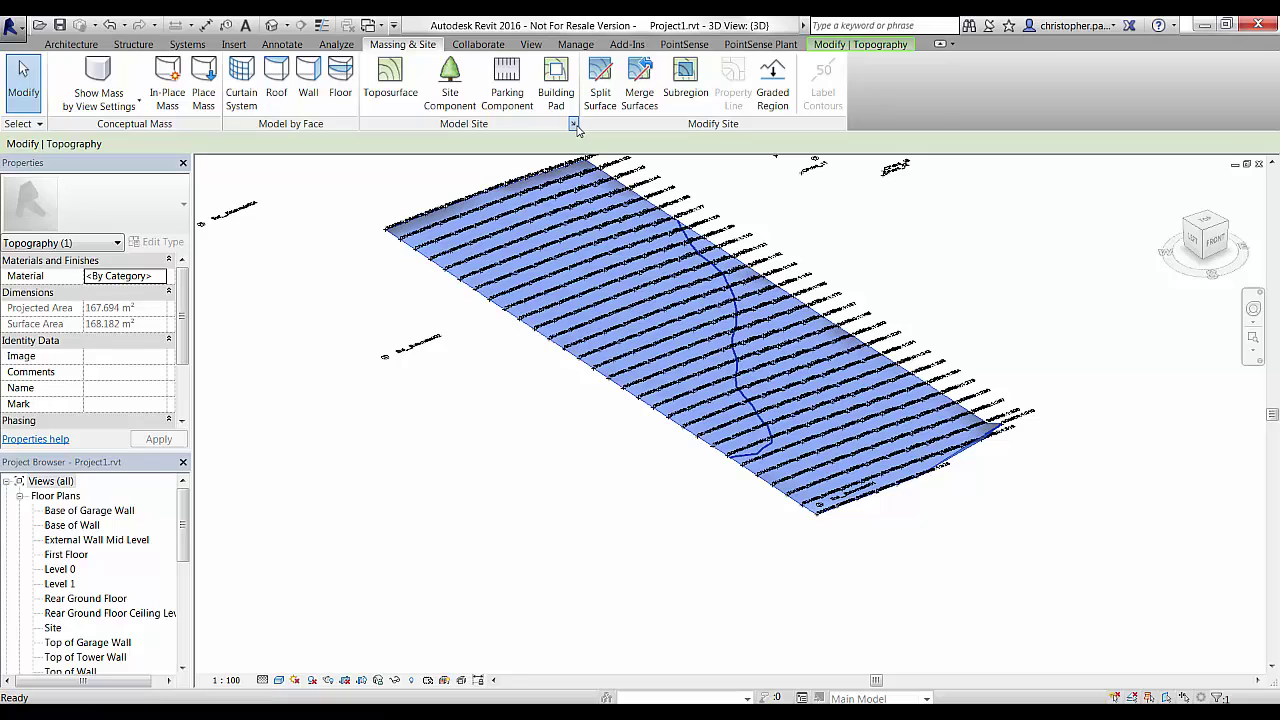
click(574, 124)
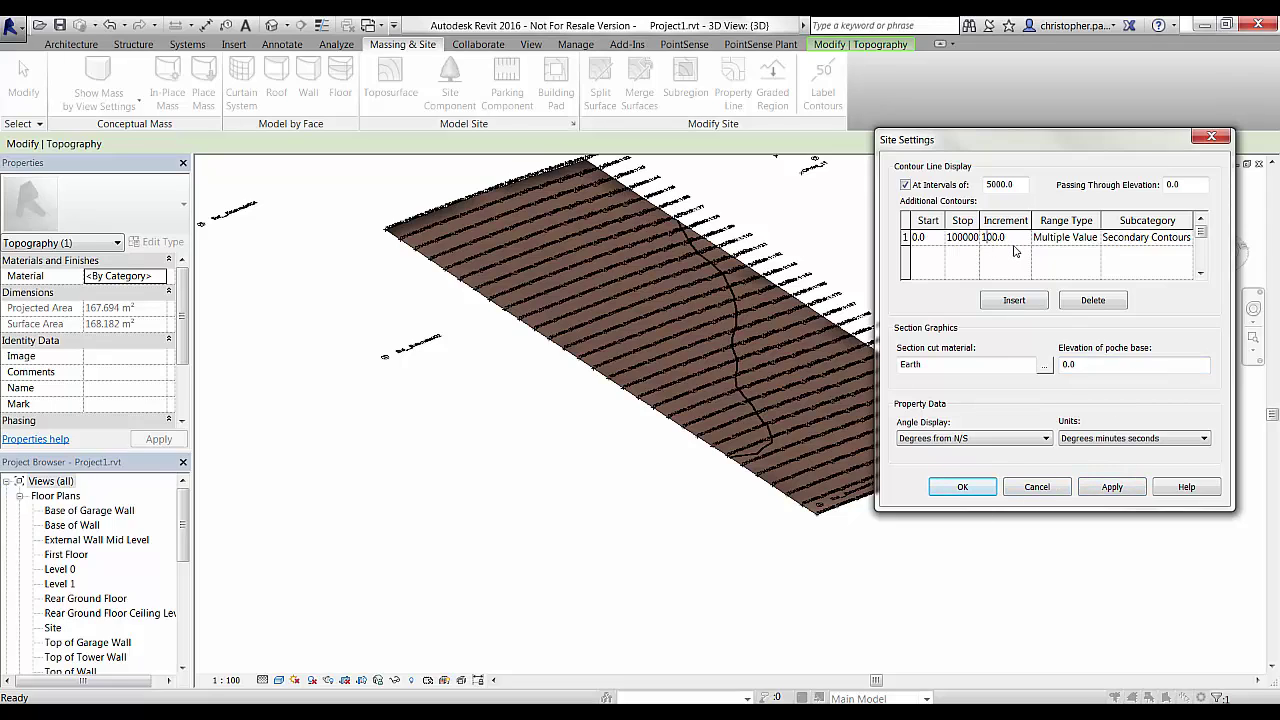
click(962, 488)
shift+middle_drag(893, 522, 923, 504)
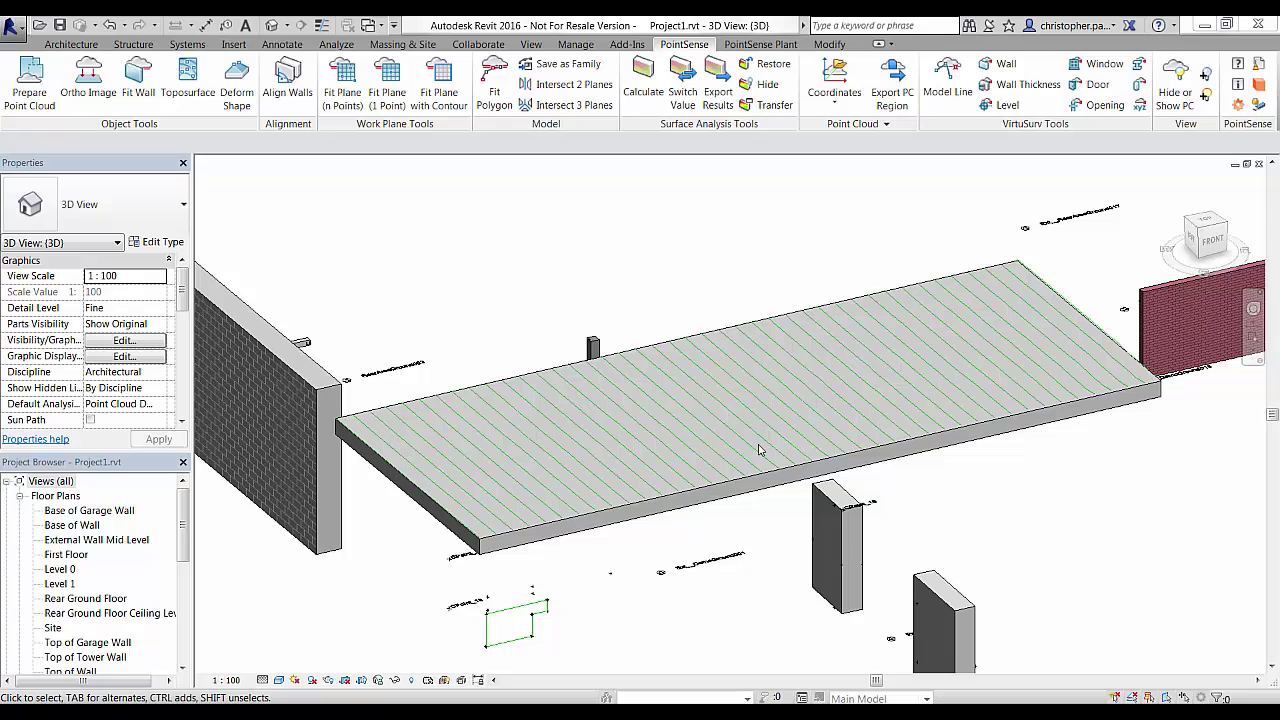
Step: Orient the 3D view to the First Floor plan and shrink the section box closely around the ruled floor slab
right_click(1210, 236)
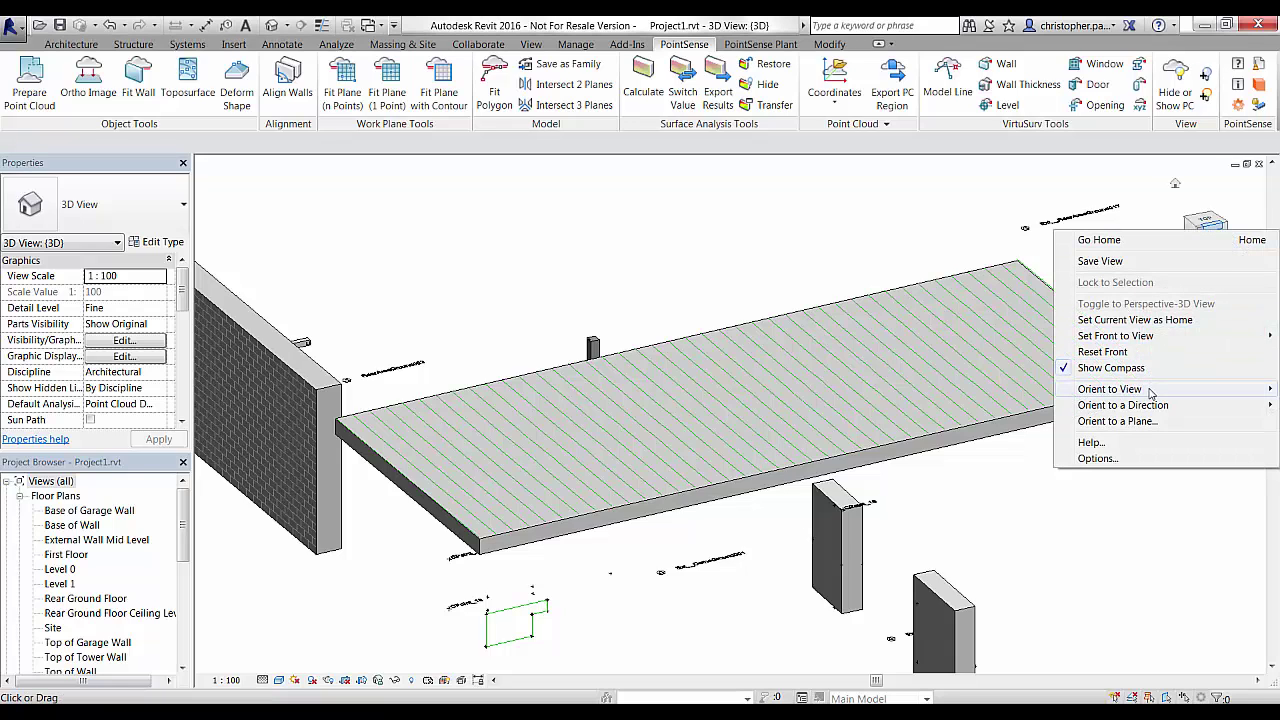
mouse_move(1150, 393)
mouse_move(987, 397)
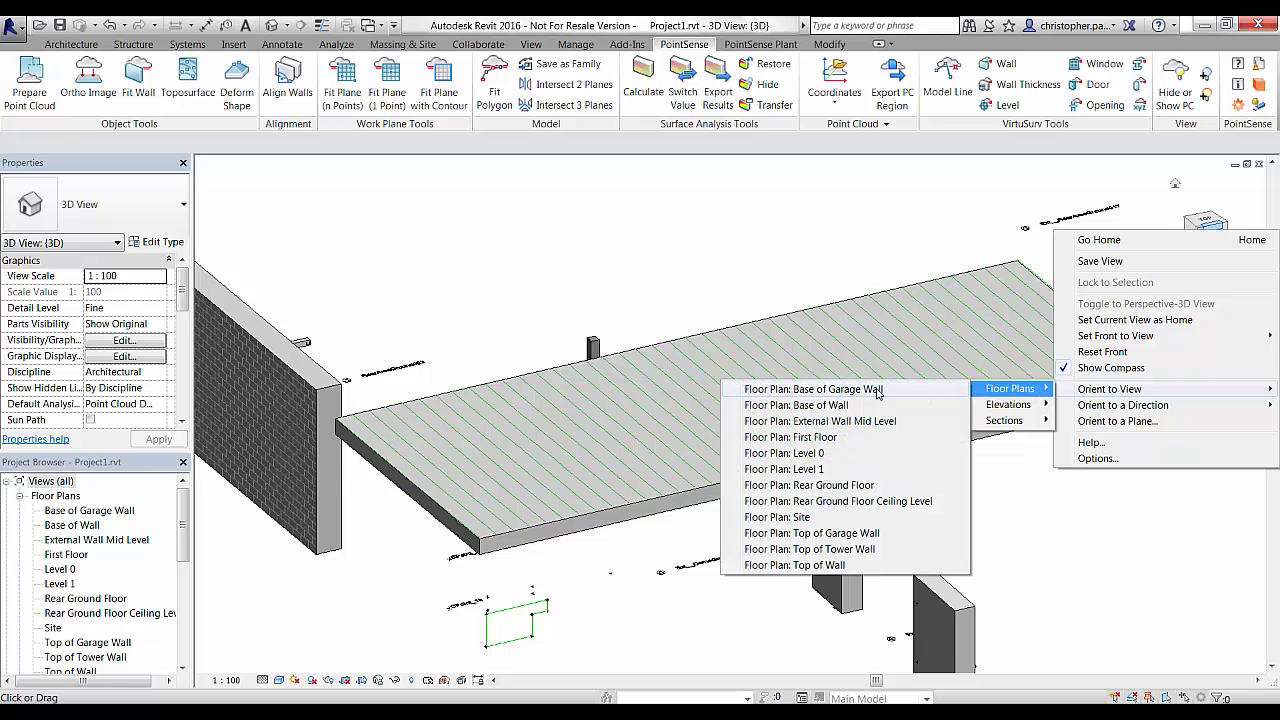
click(820, 438)
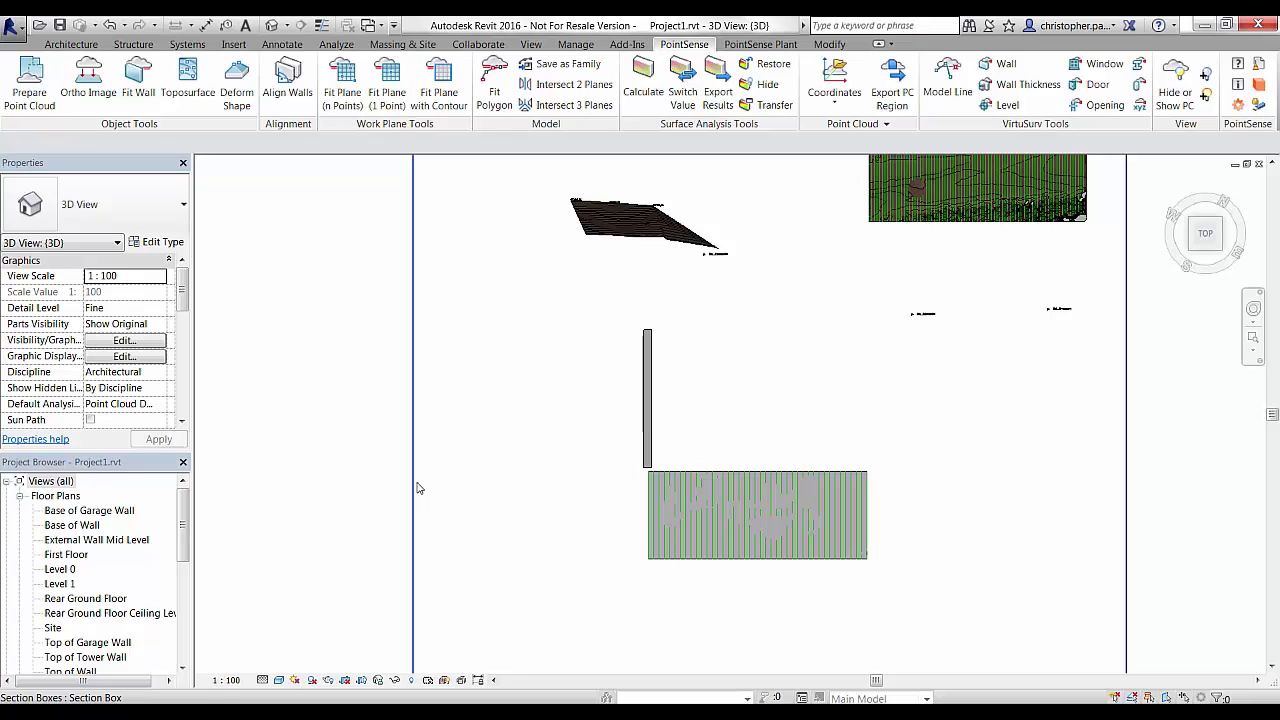
click(413, 440)
drag(514, 440, 635, 455)
scroll(766, 426, down, 3)
drag(844, 364, 843, 446)
drag(927, 542, 834, 546)
drag(763, 648, 773, 511)
key(Escape)
scroll(737, 486, up, 5)
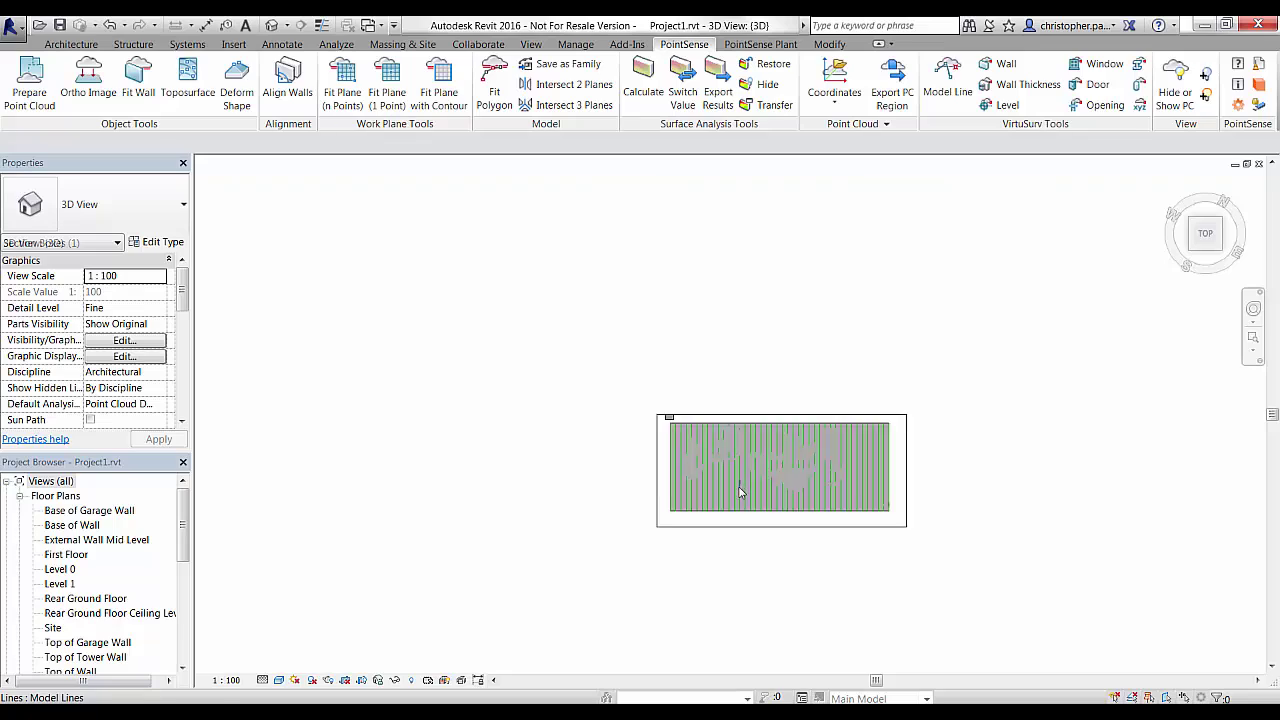
Step: Show the point cloud within the section box and view the scanned rooms over the floor slab in 3D
click(743, 568)
shift+middle_drag(731, 591, 829, 484)
scroll(829, 484, up, 1)
scroll(992, 268, down, 1)
click(1058, 199)
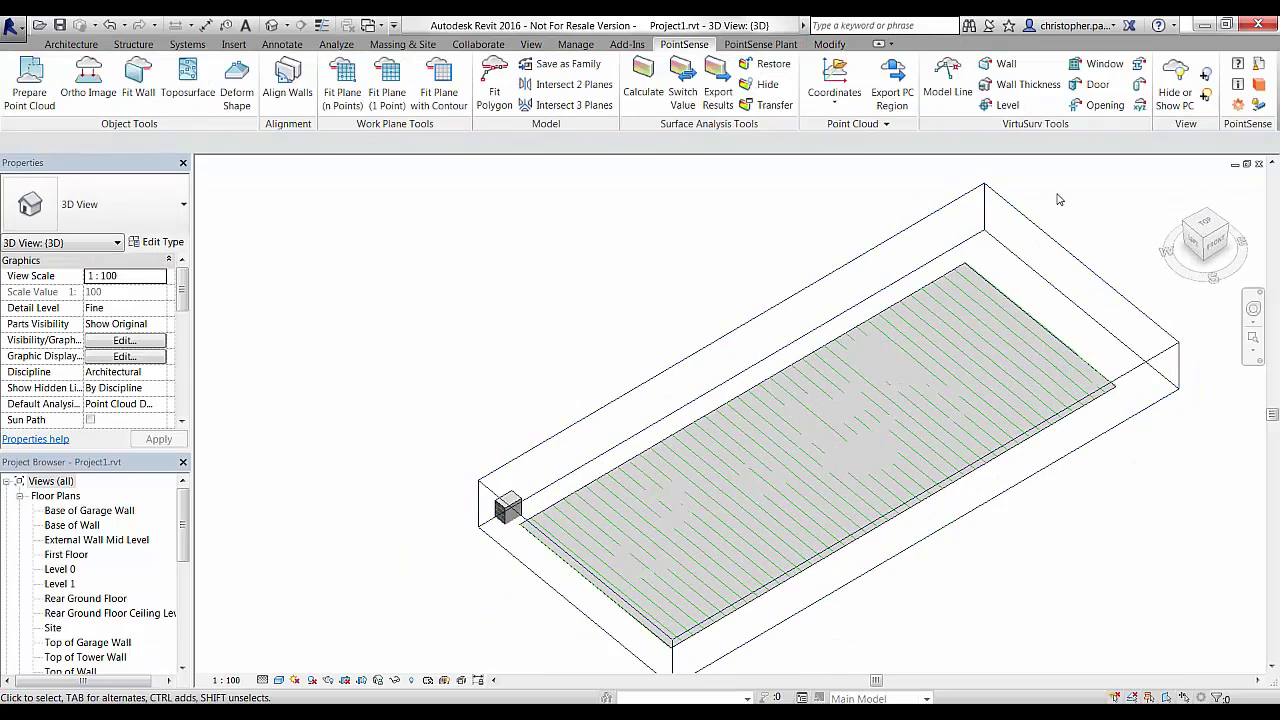
shift+middle_drag(975, 584, 958, 634)
scroll(765, 608, up, 5)
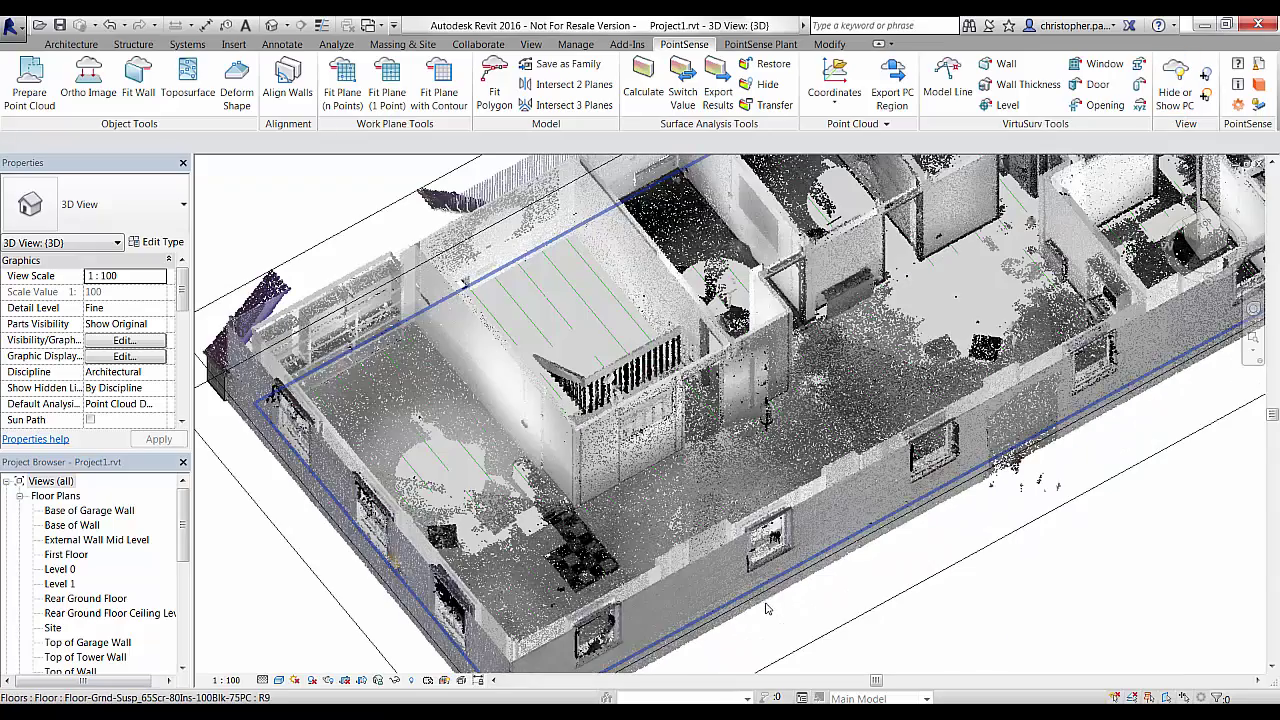
scroll(930, 358, down, 2)
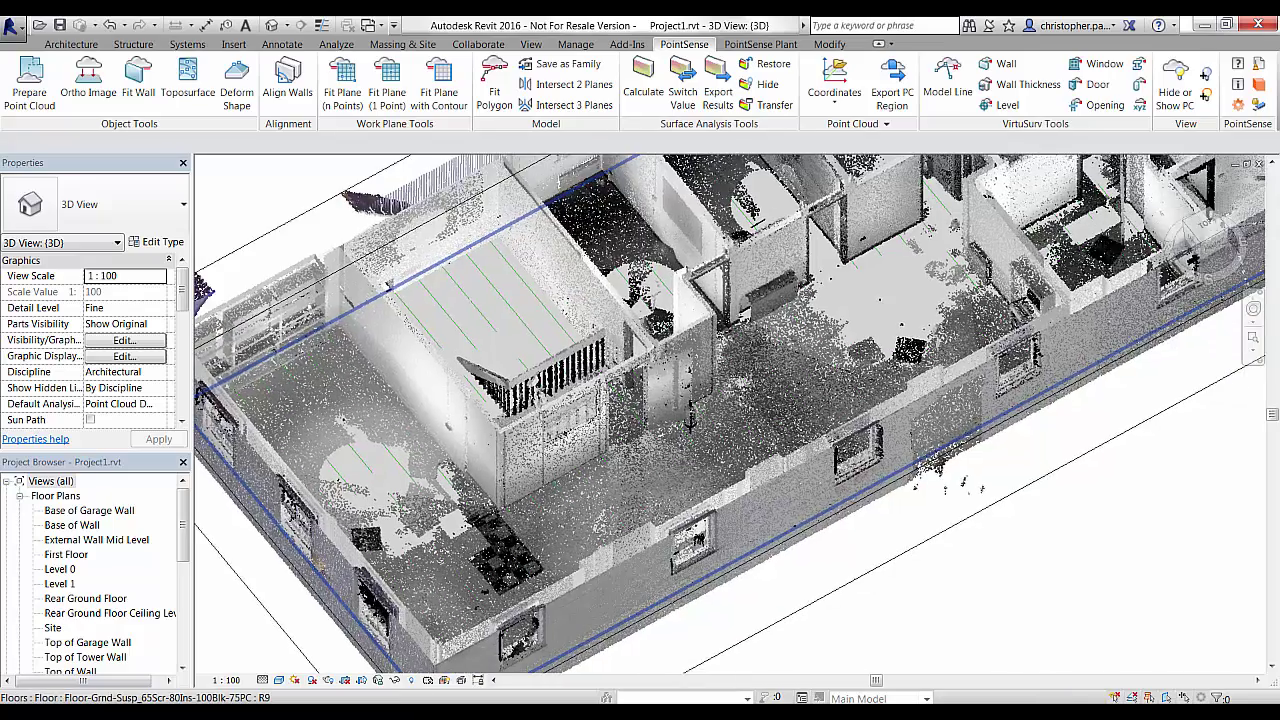
middle_drag(987, 340, 902, 437)
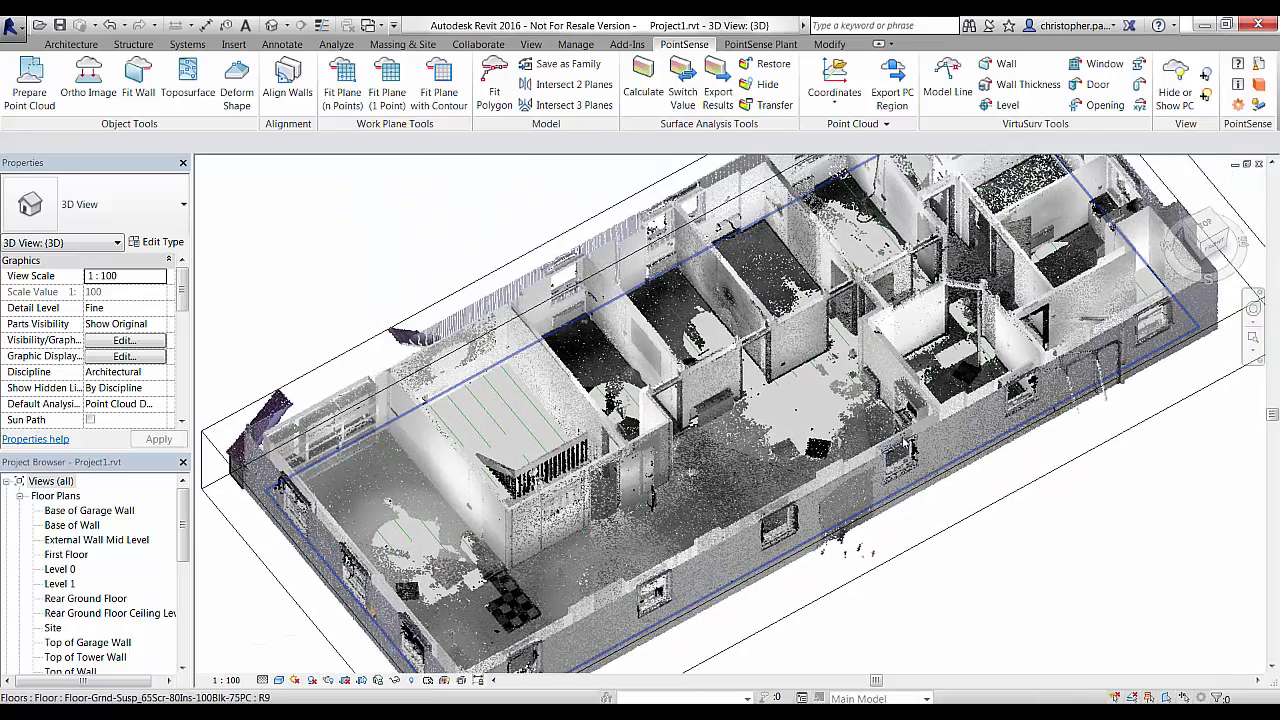
Step: Place seven construction points on the scanned floor surfaces across the building's rooms and hide the point cloud
click(1139, 105)
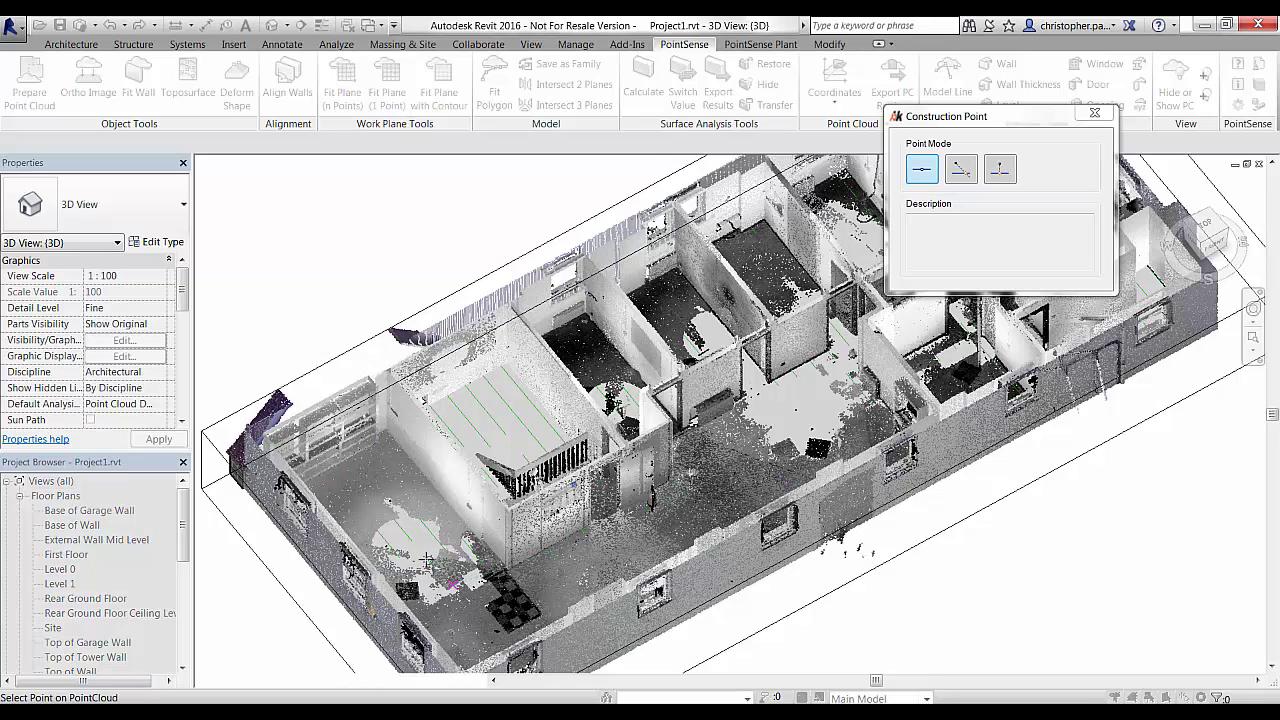
click(390, 485)
middle_drag(690, 473, 571, 532)
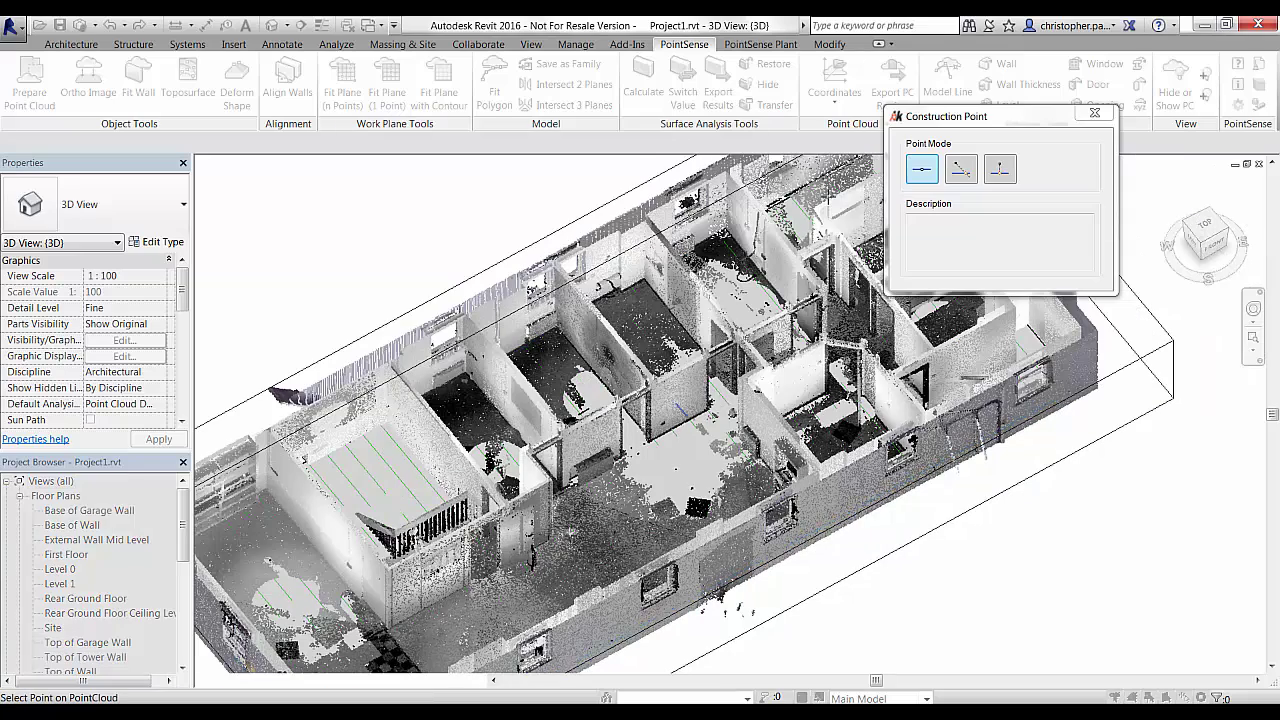
middle_drag(829, 195, 685, 243)
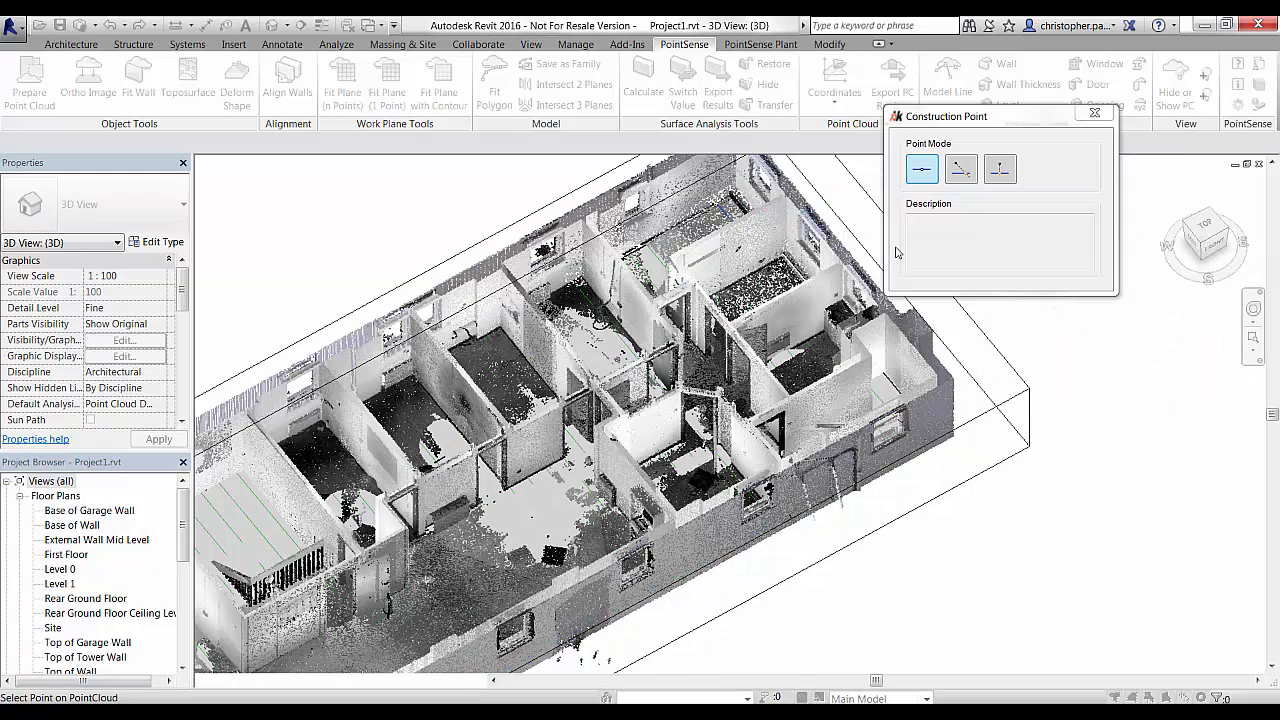
click(1092, 115)
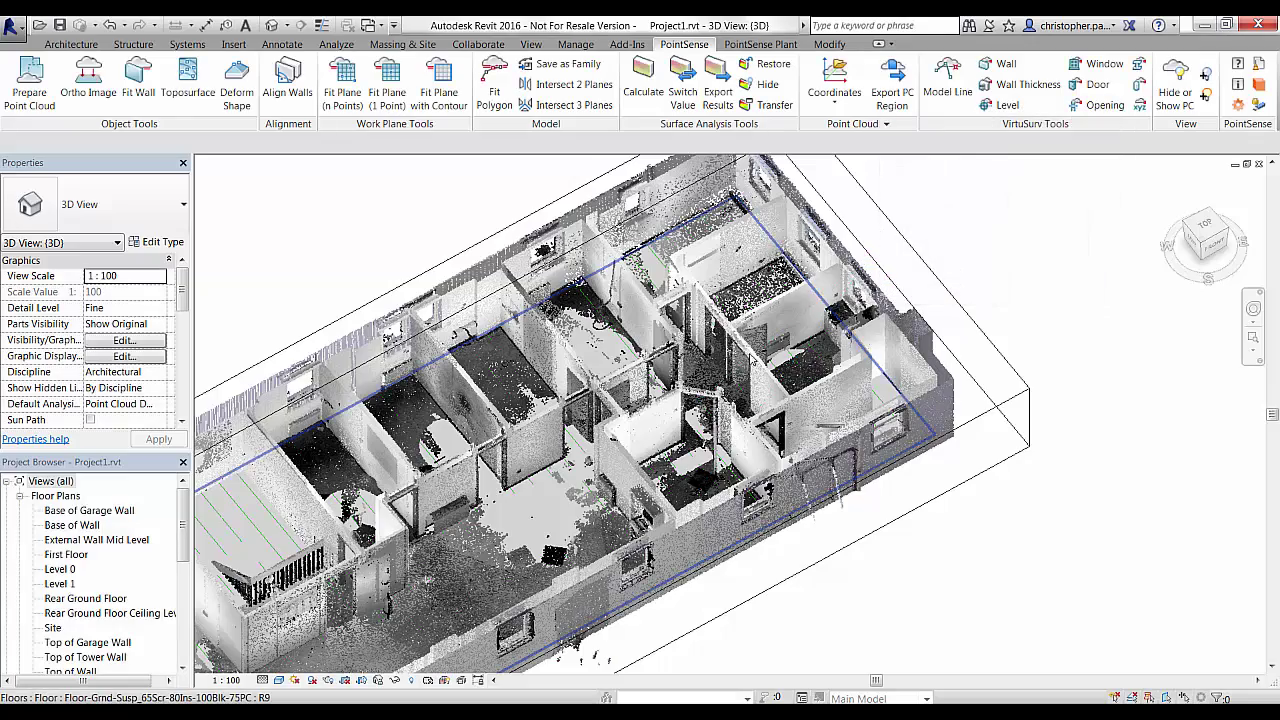
scroll(786, 337, up, 2)
scroll(786, 337, down, 3)
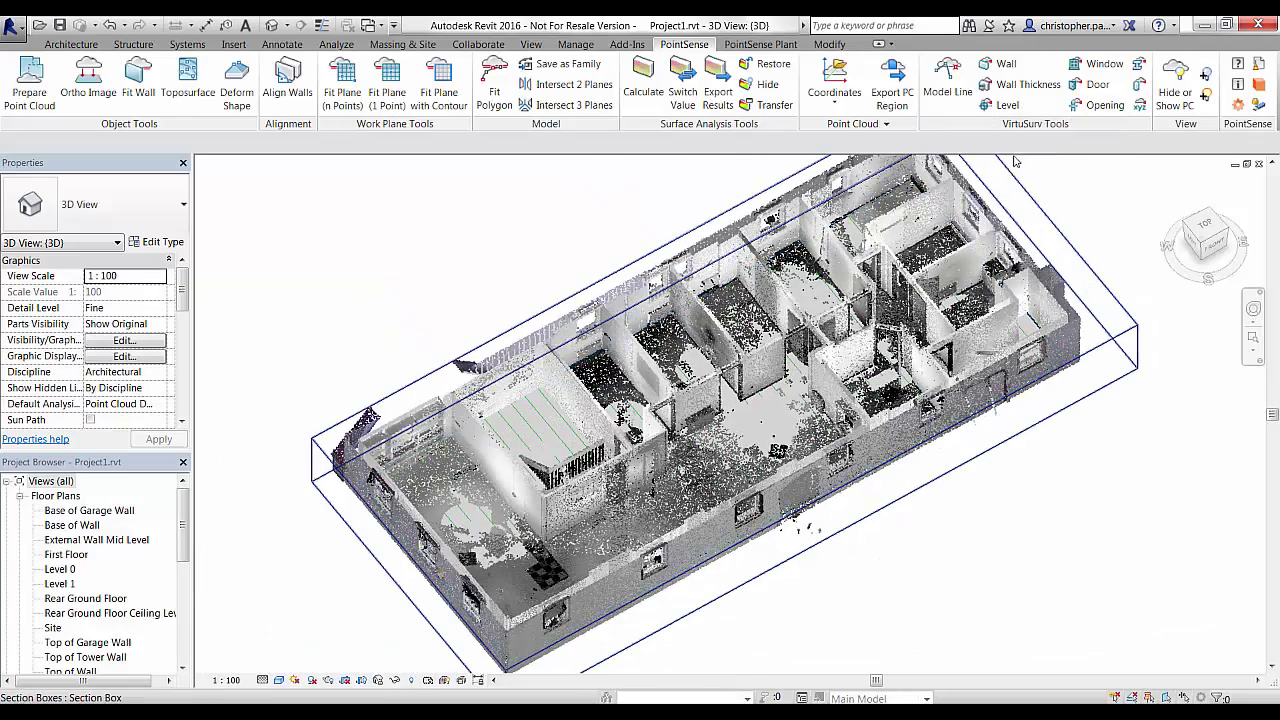
click(1175, 82)
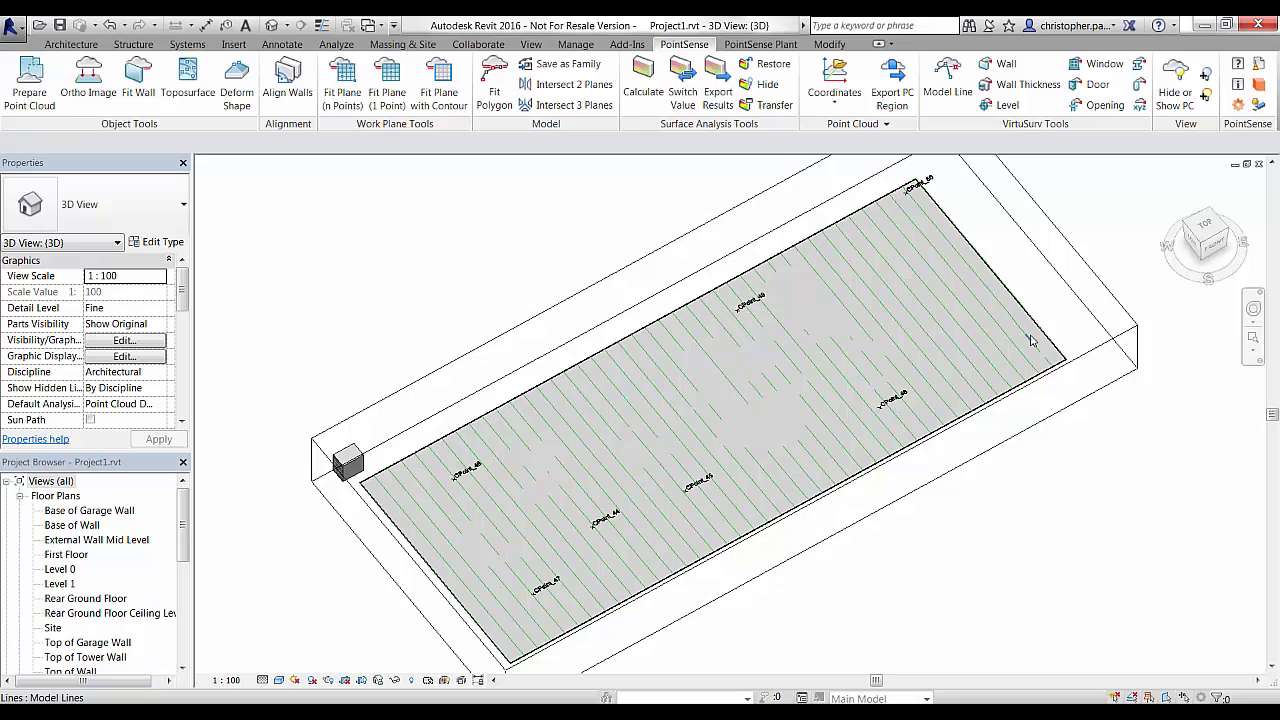
Step: Deform the floor slab's shape to the seven construction points, accepting the loss of its surface analysis results
middle_drag(560, 280, 499, 281)
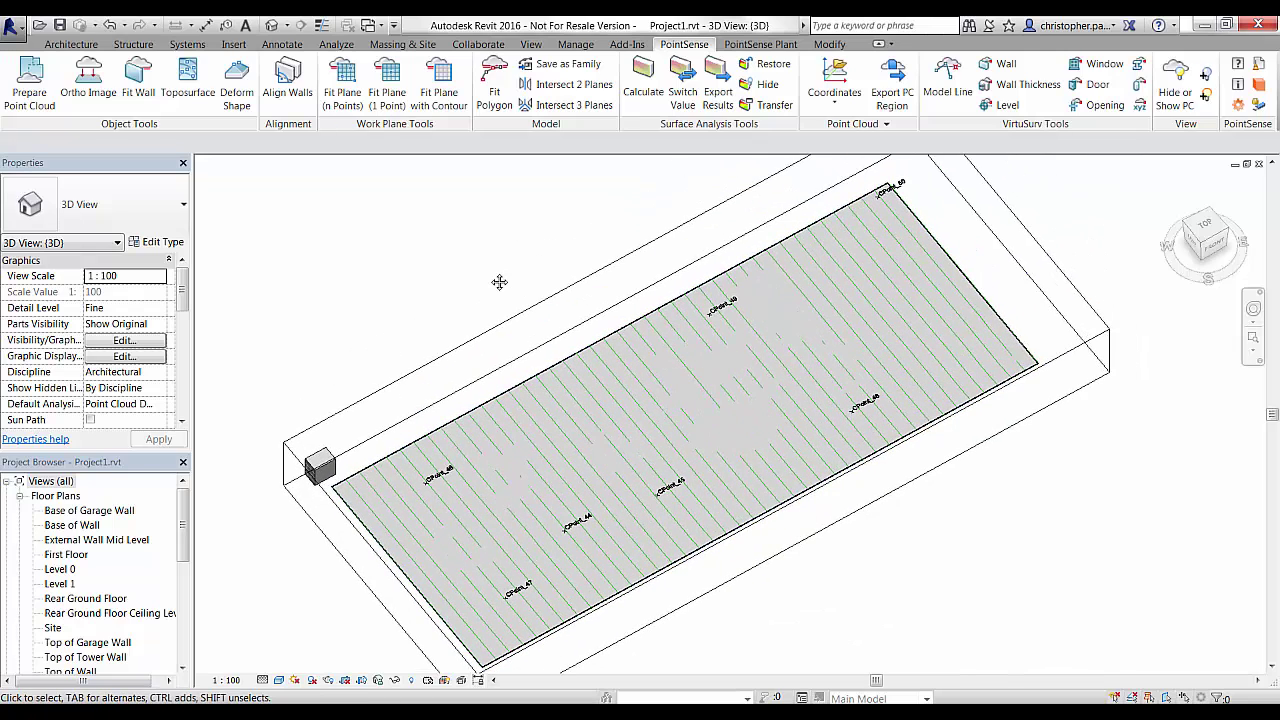
click(240, 98)
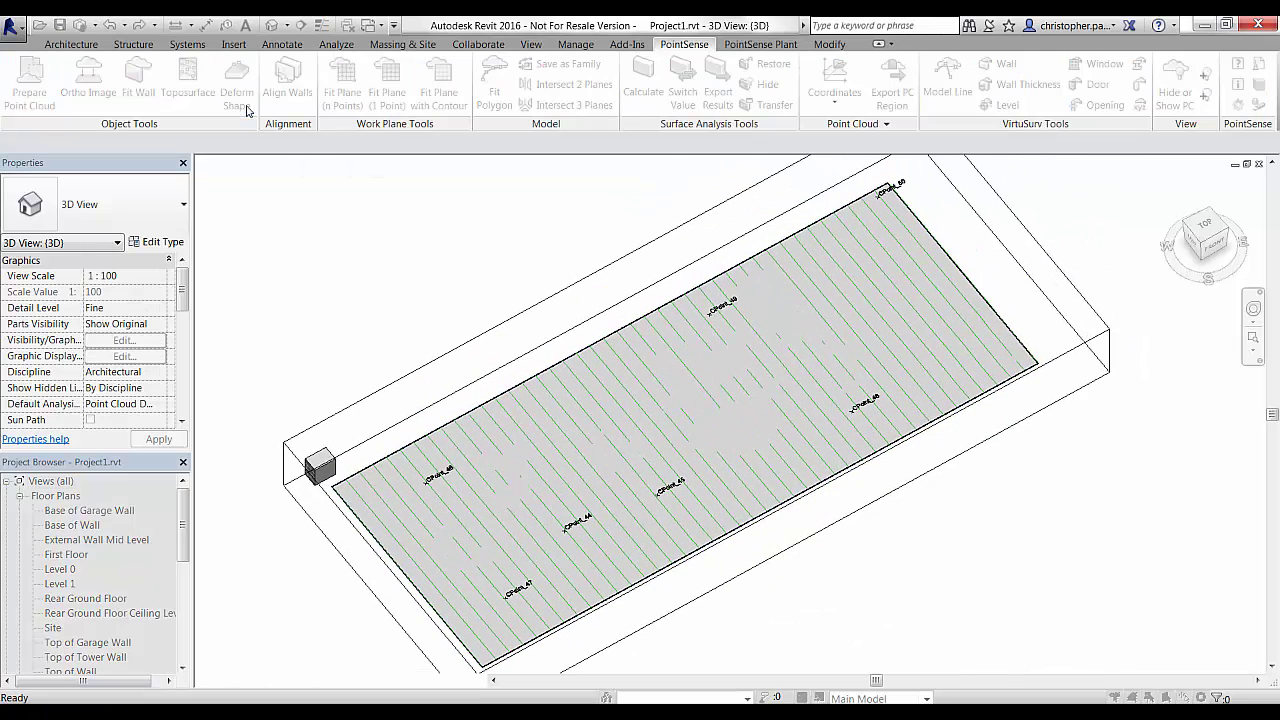
click(531, 380)
click(453, 474)
click(517, 591)
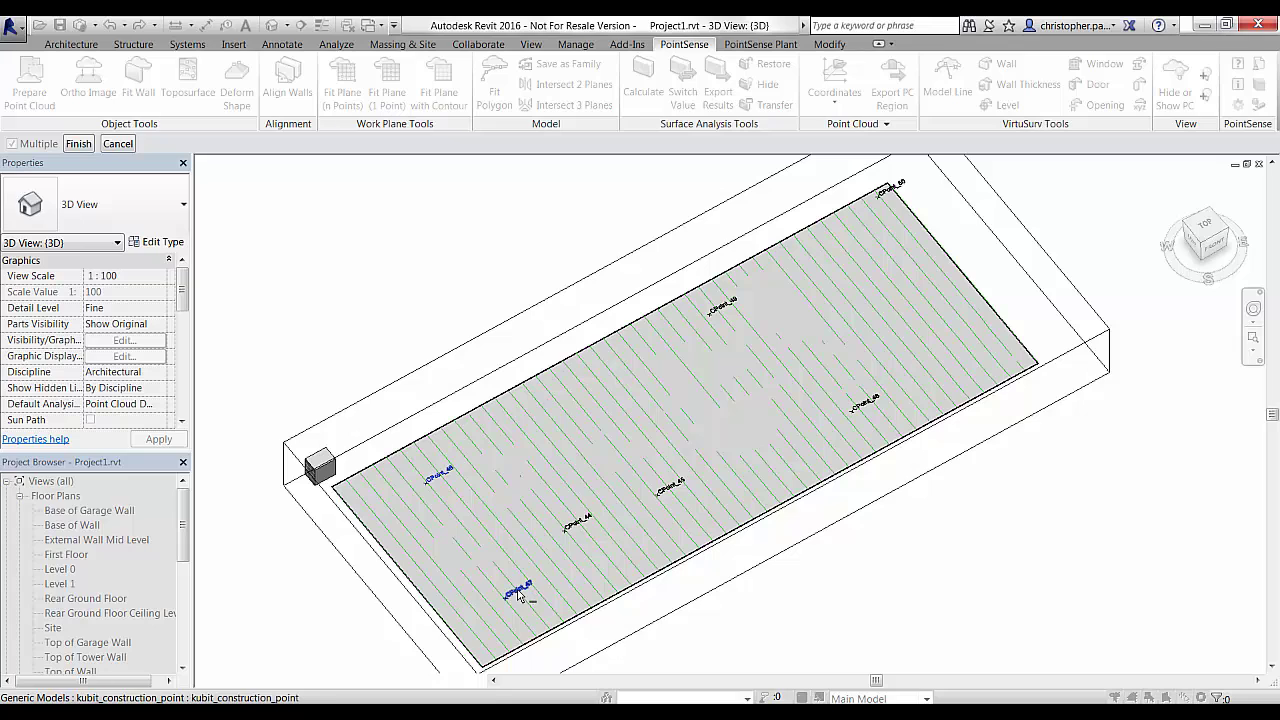
click(578, 522)
click(672, 492)
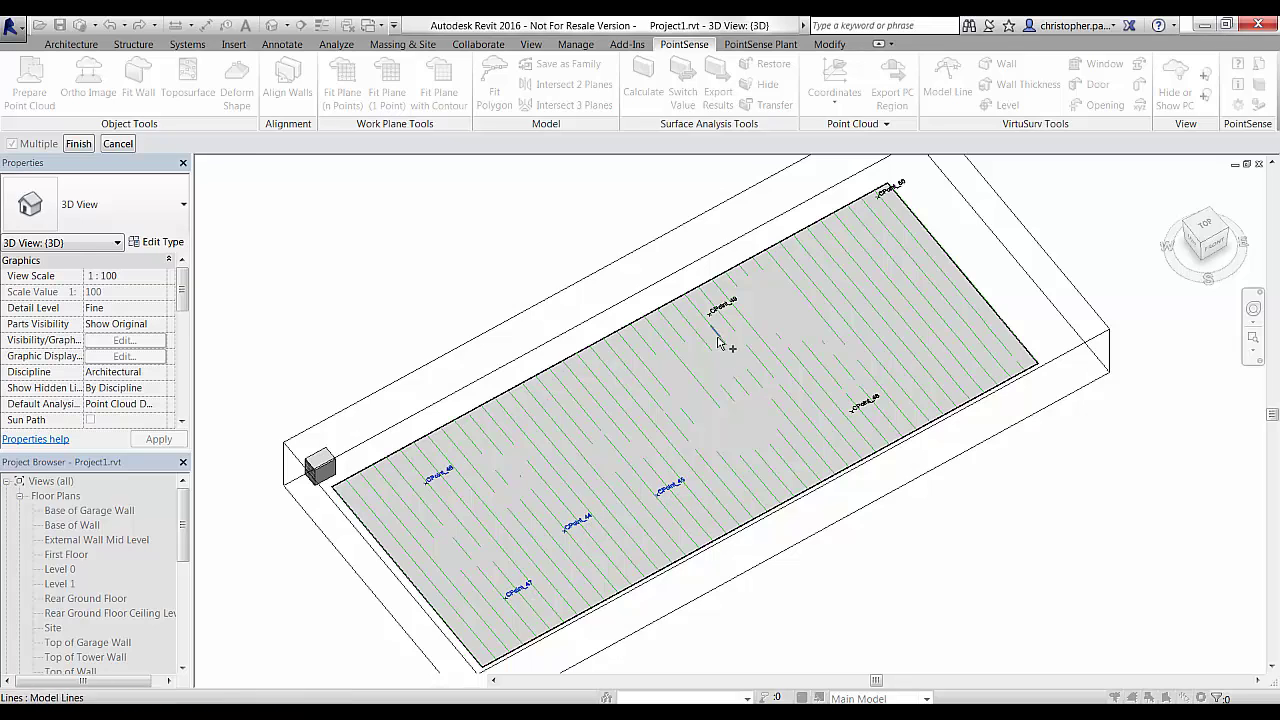
click(726, 310)
click(866, 414)
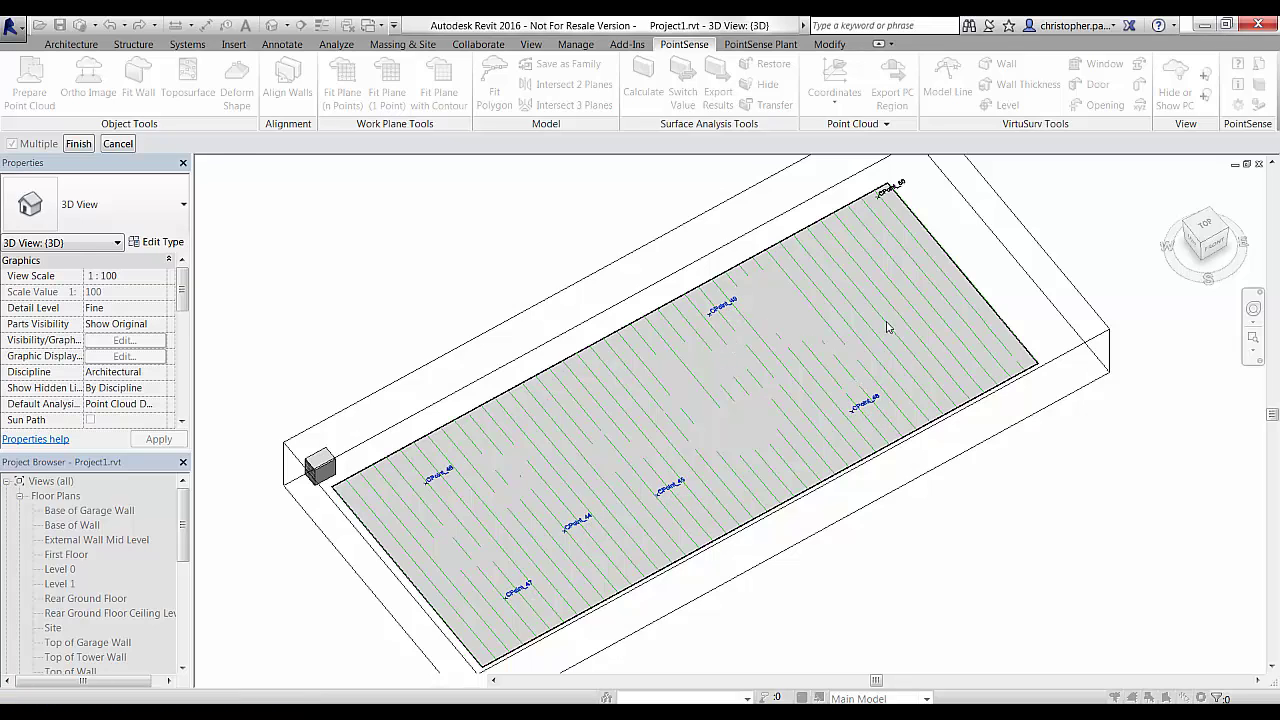
click(887, 197)
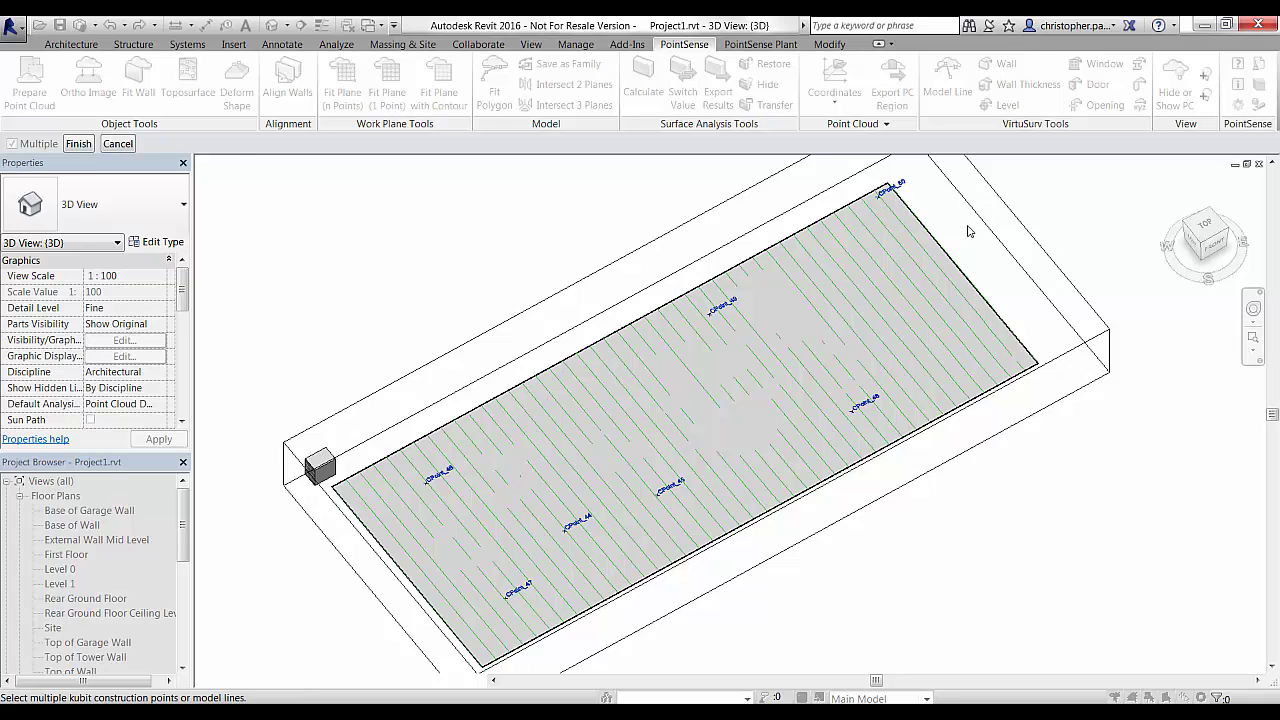
click(78, 144)
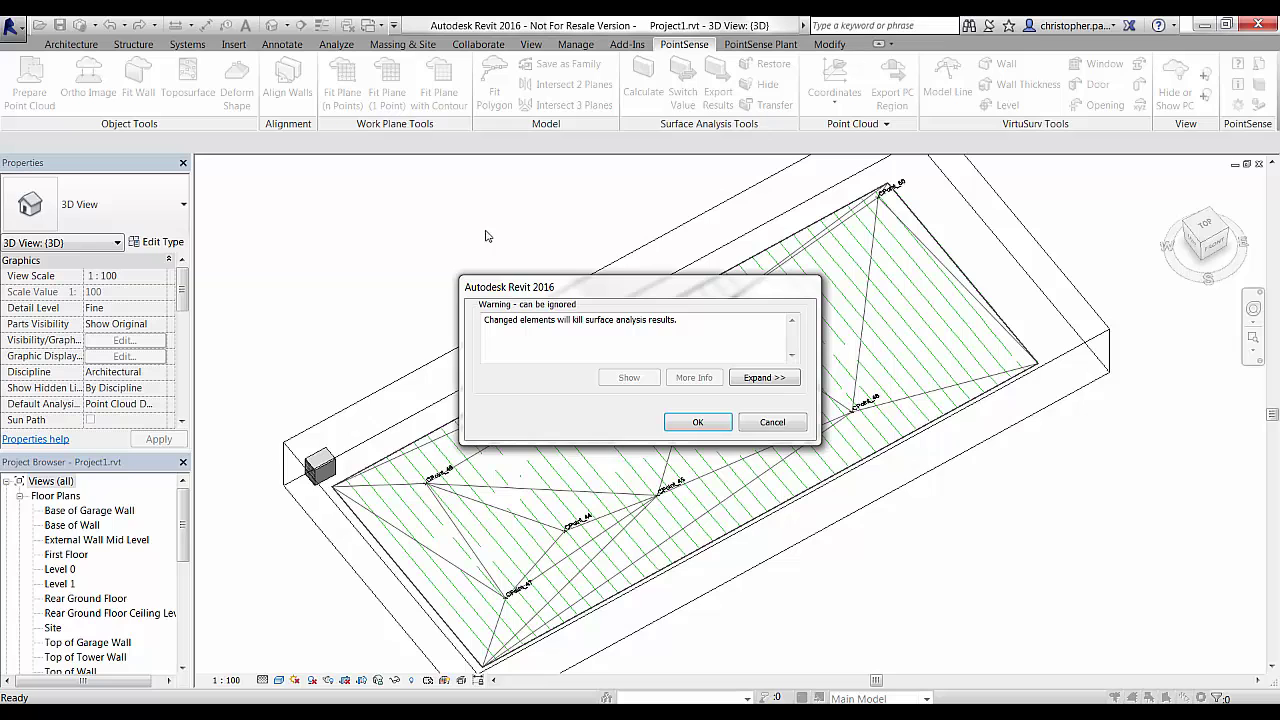
click(716, 426)
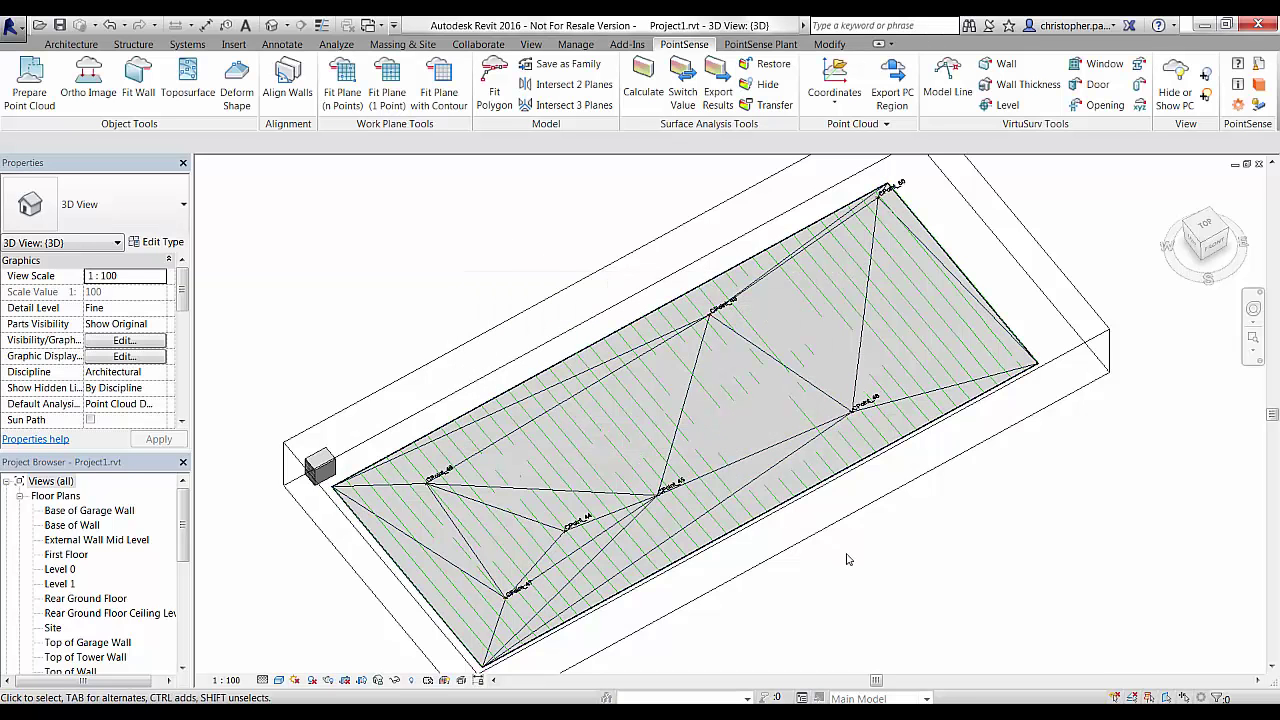
Step: Inspect the deformed floor slab from the side and from other angles inside the section box
shift+middle_drag(841, 585, 853, 481)
click(853, 481)
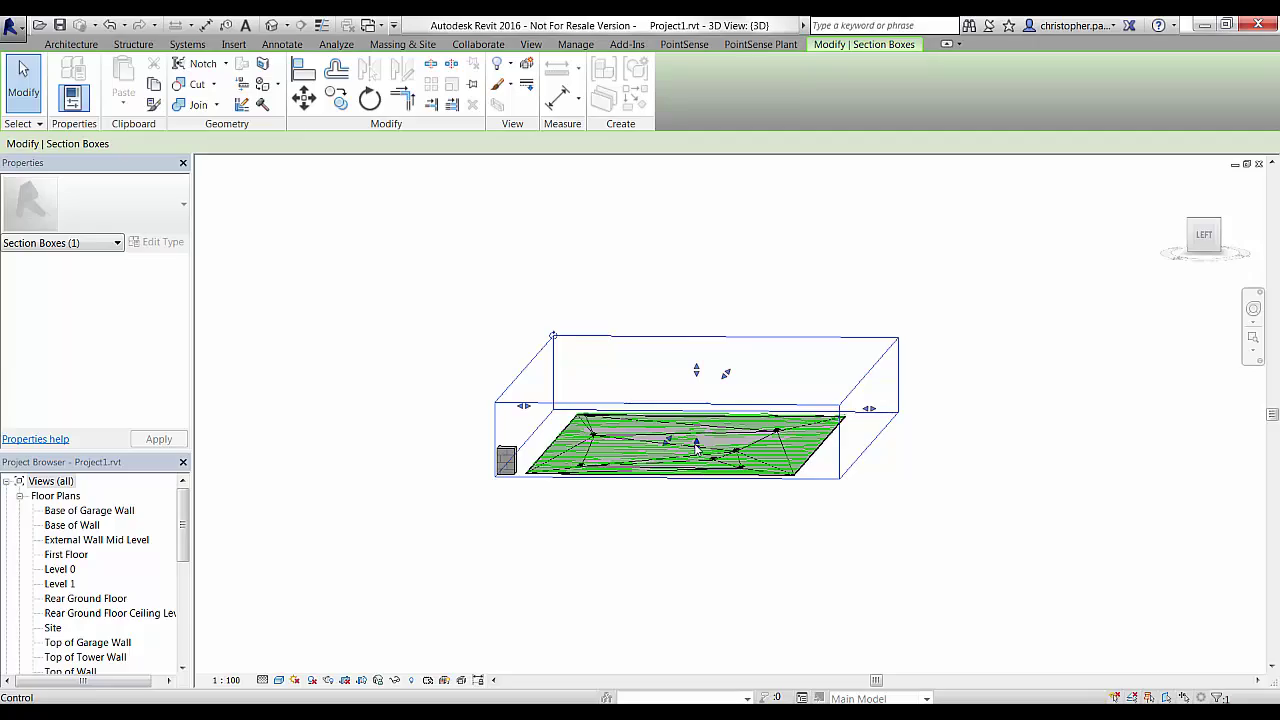
scroll(669, 503, up, 3)
shift+middle_drag(669, 503, 817, 621)
middle_drag(817, 621, 785, 625)
scroll(900, 580, down, 1)
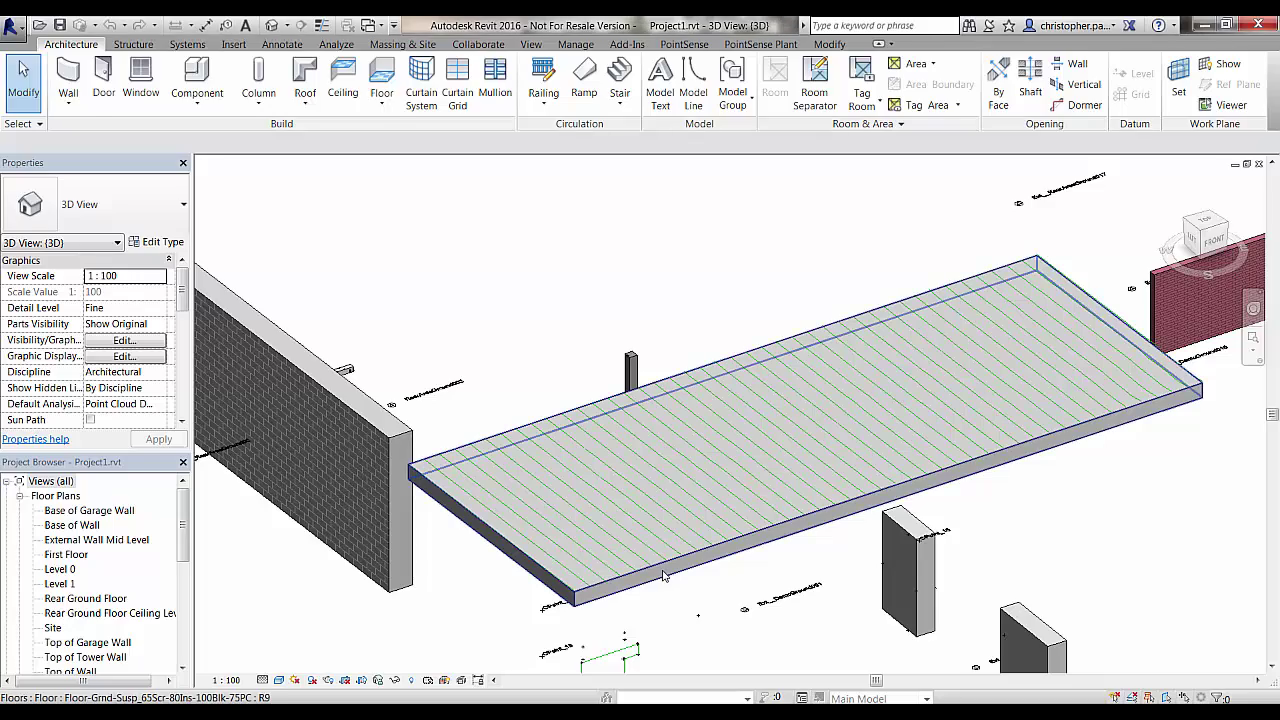
Step: Display the point cloud deviation analysis on the top of the undeformed floor slab and examine it from several angles
click(660, 577)
shift+middle_drag(670, 598, 700, 605)
click(785, 578)
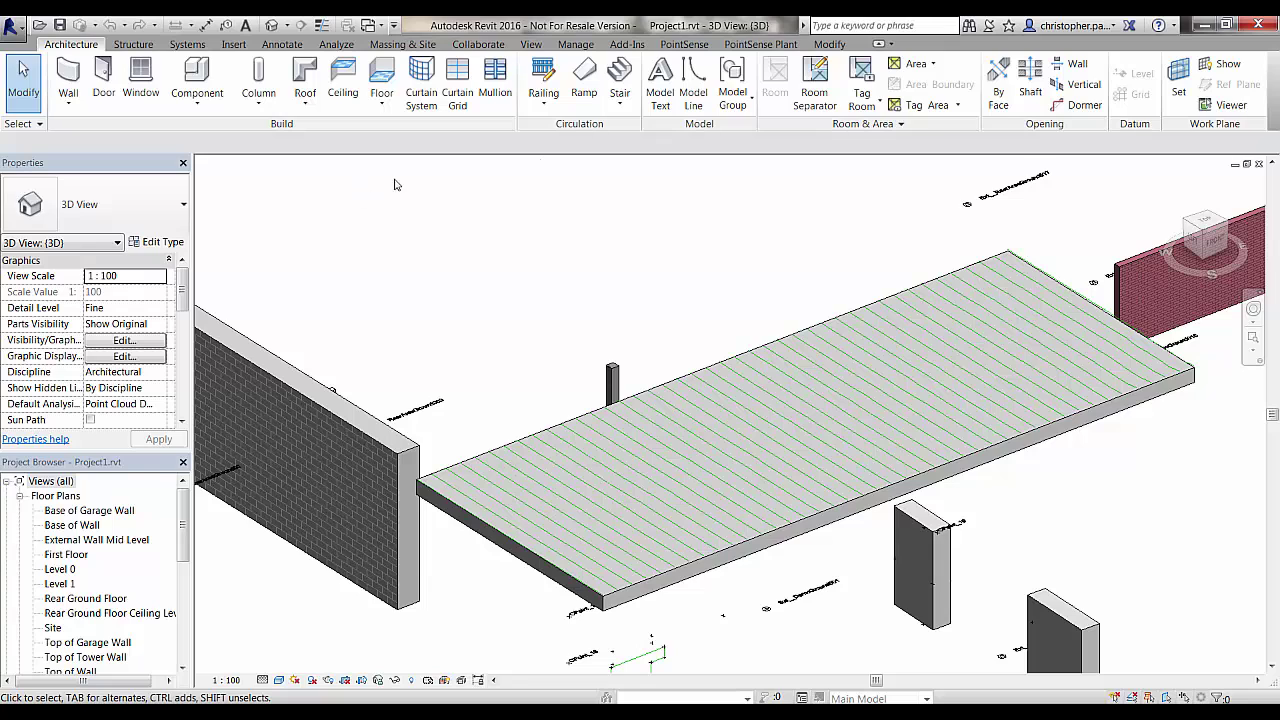
click(684, 44)
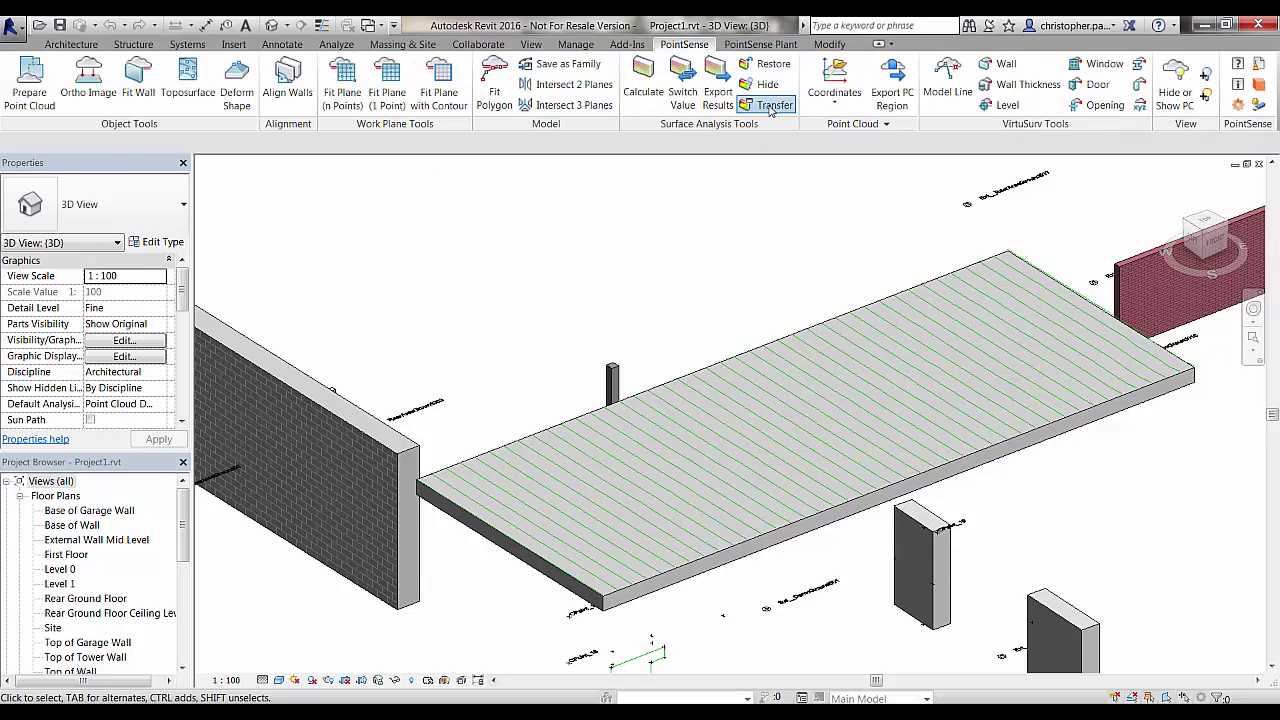
click(768, 104)
click(817, 325)
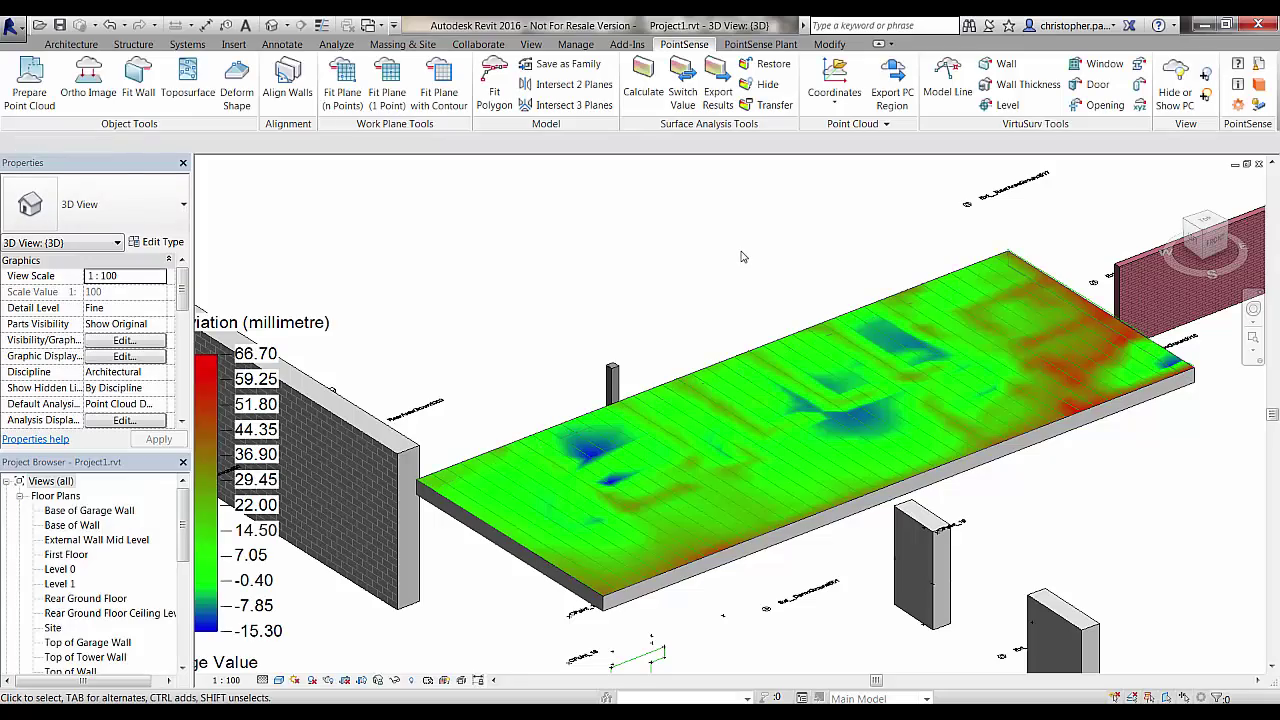
shift+middle_drag(824, 267, 821, 437)
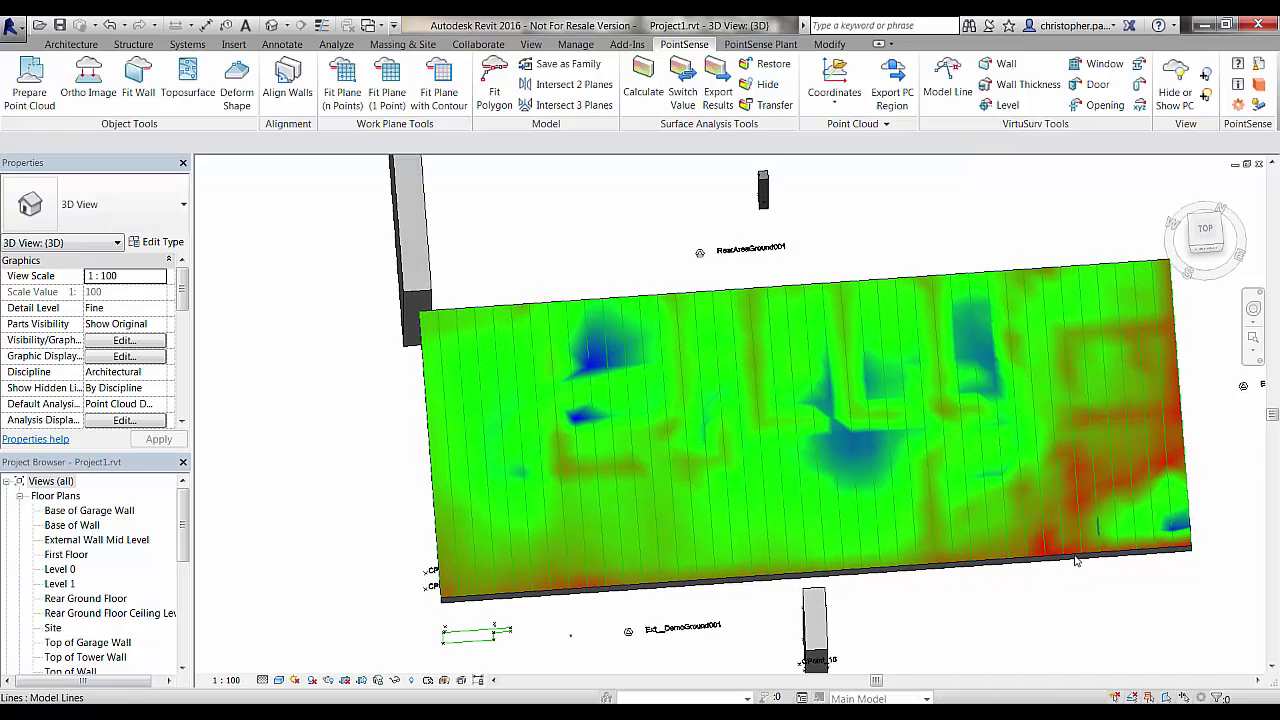
shift+middle_drag(1076, 561, 941, 407)
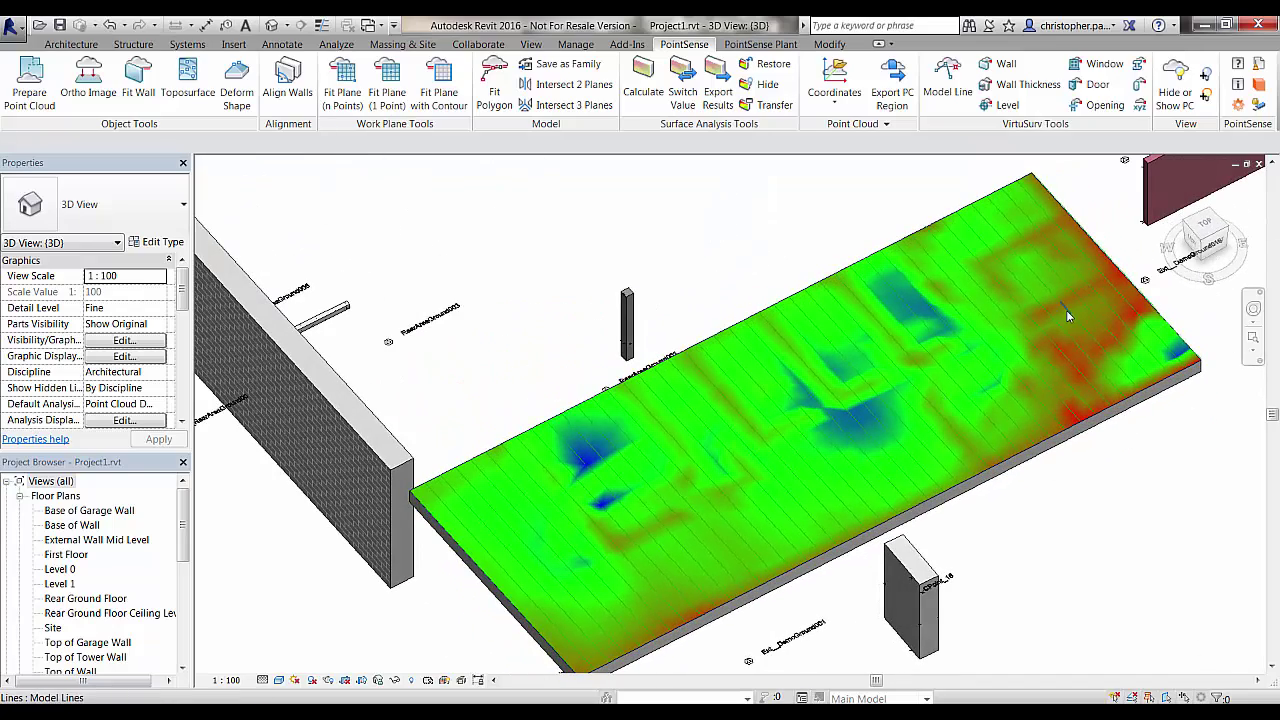
middle_drag(993, 450, 1016, 462)
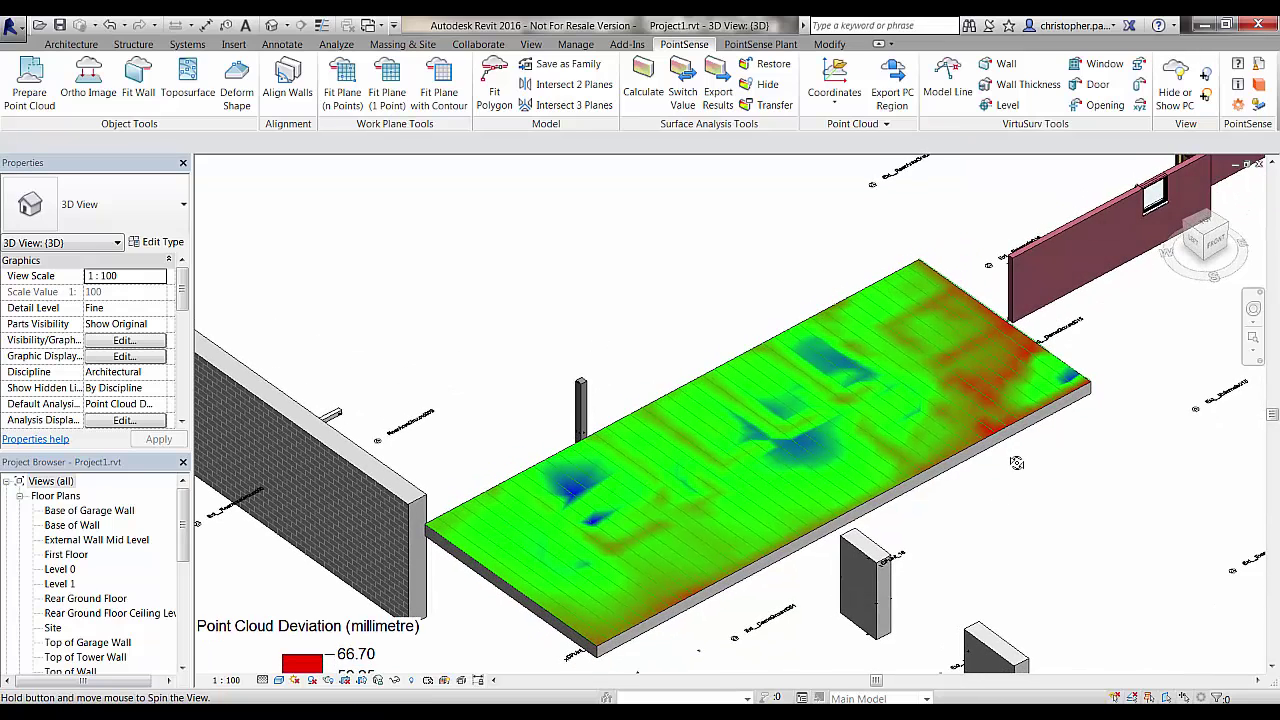
Step: Deform the floor slab's shape to the full set of model lines running across it and view the faceted slab
click(244, 107)
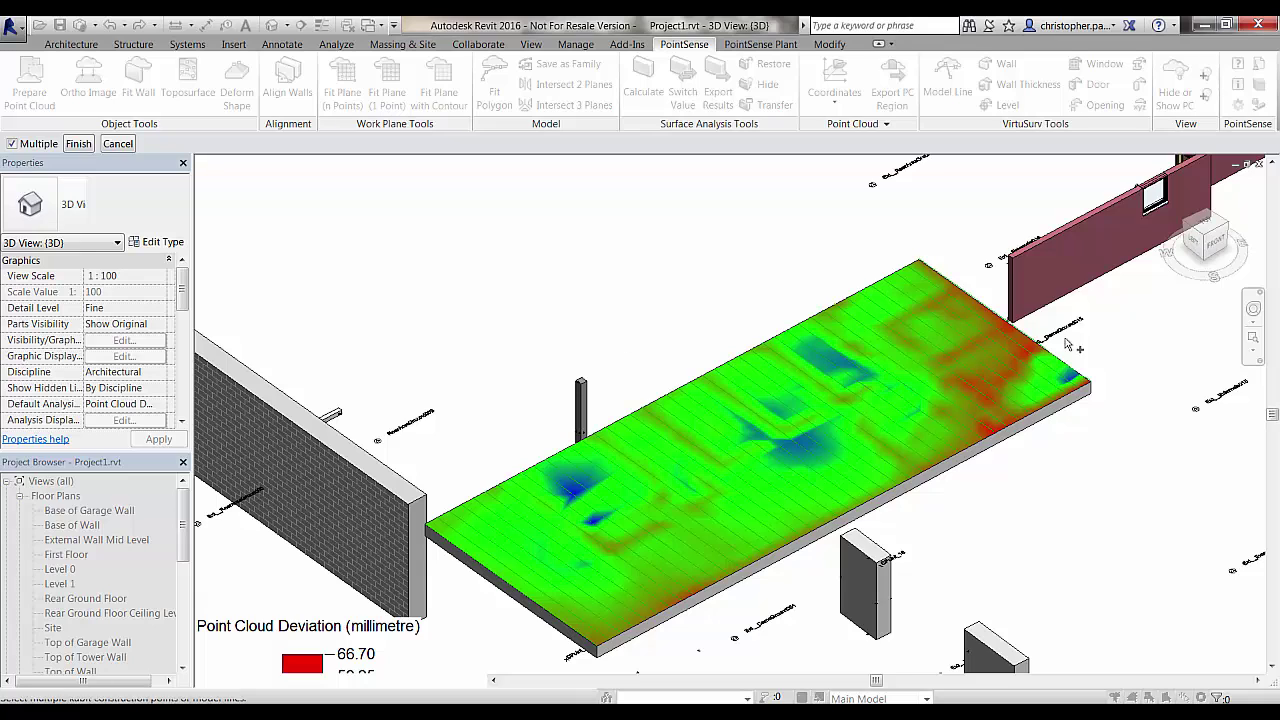
click(1205, 226)
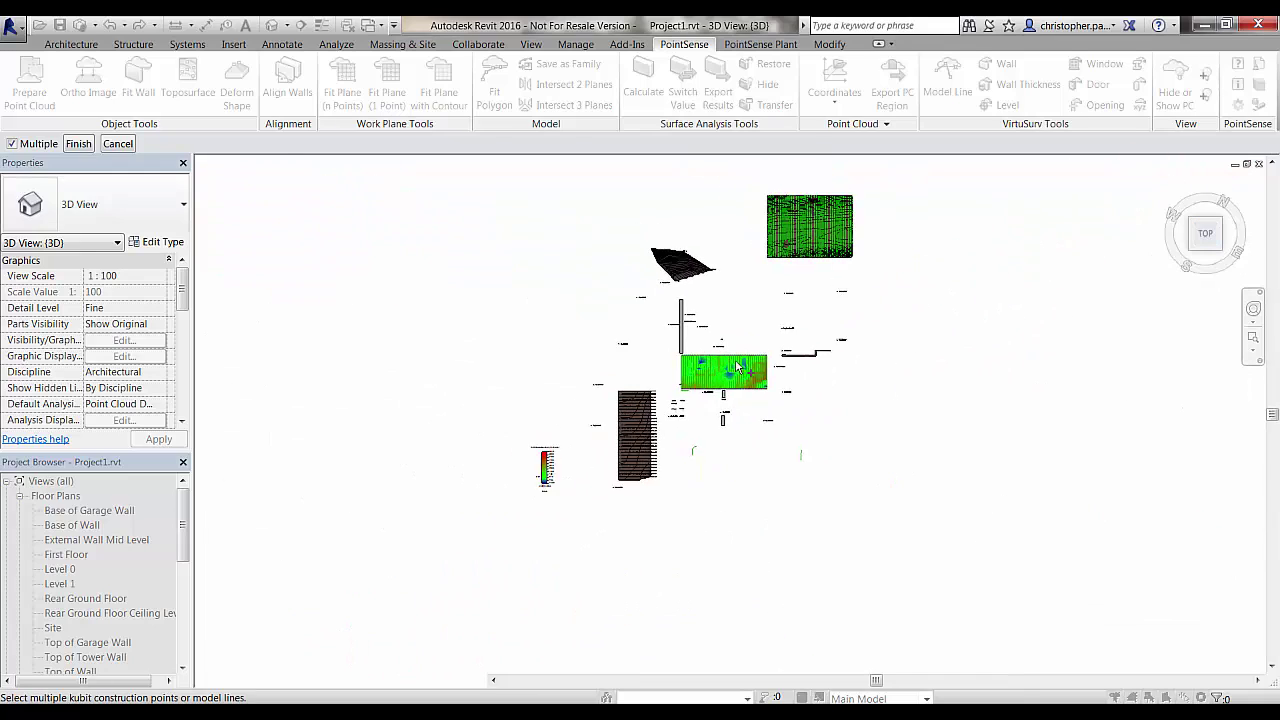
scroll(737, 369, up, 6)
middle_drag(872, 446, 790, 398)
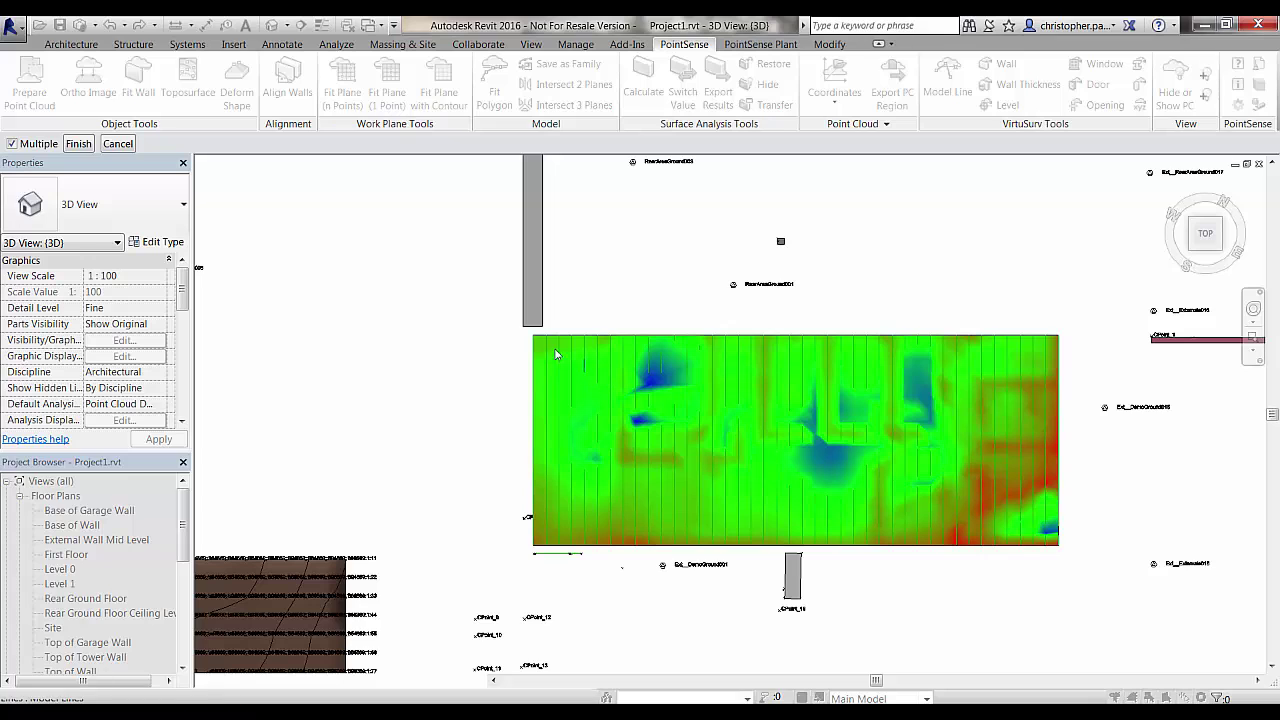
drag(537, 345, 1068, 555)
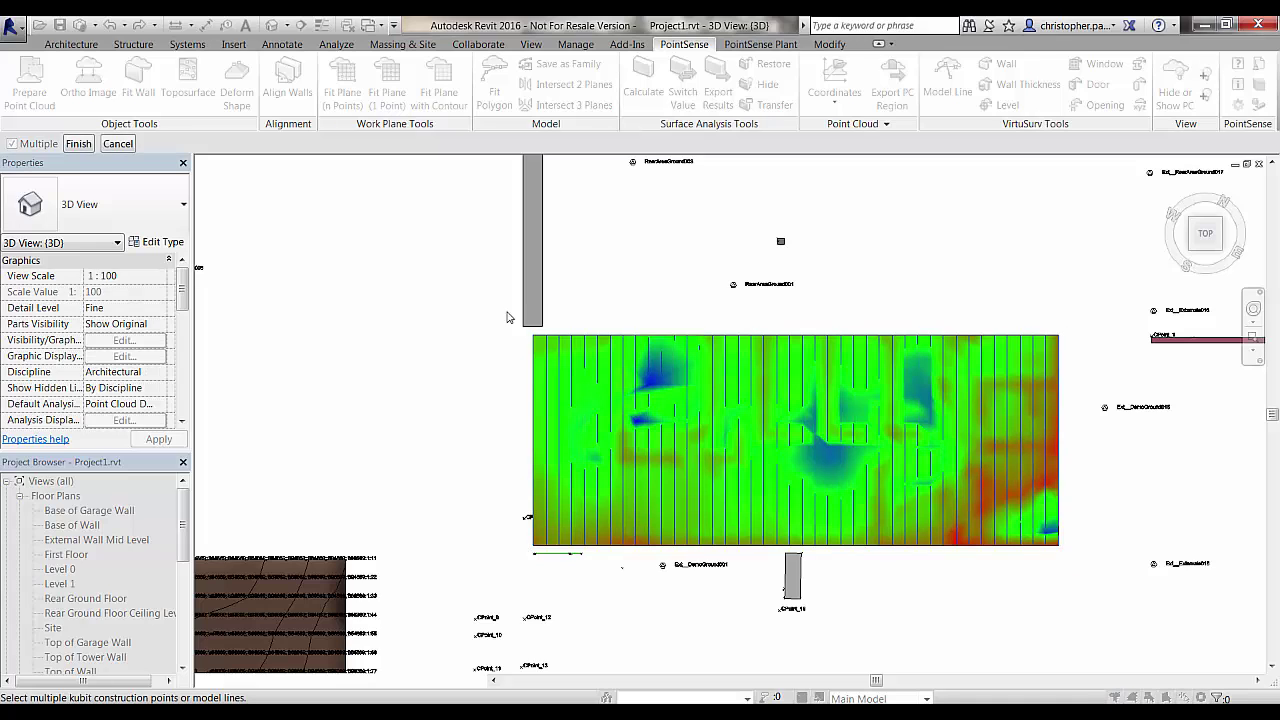
click(78, 144)
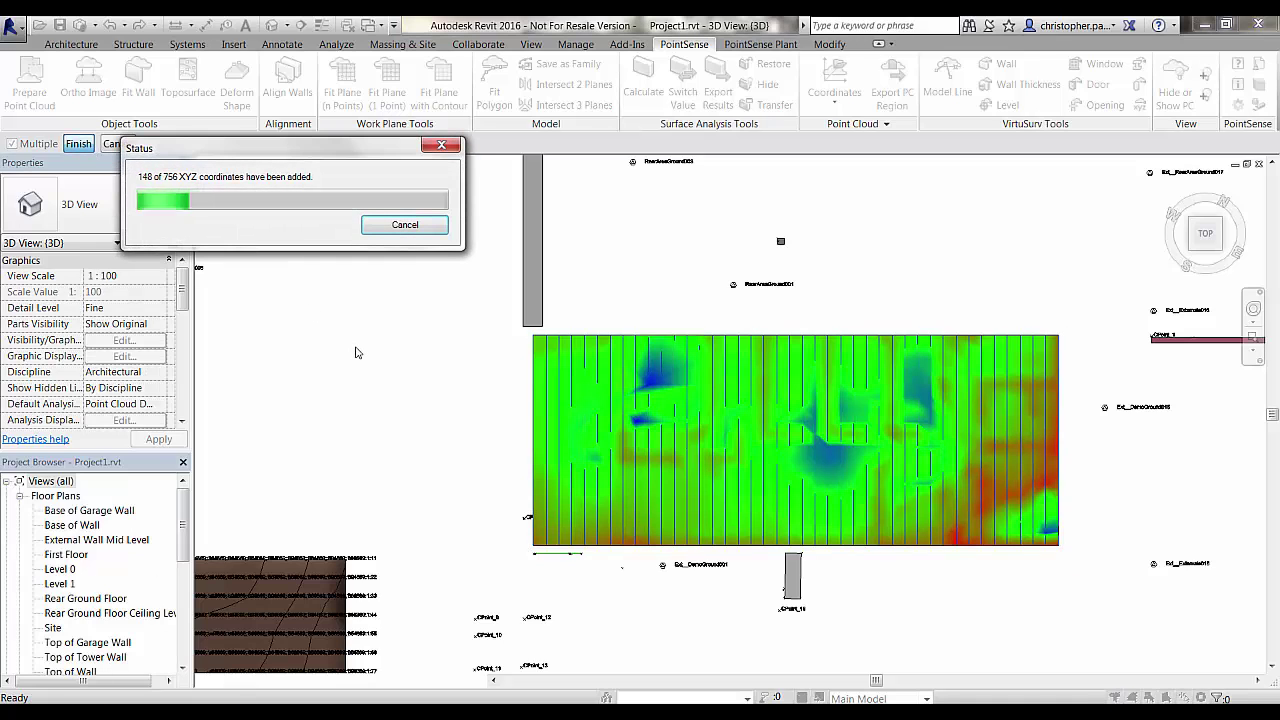
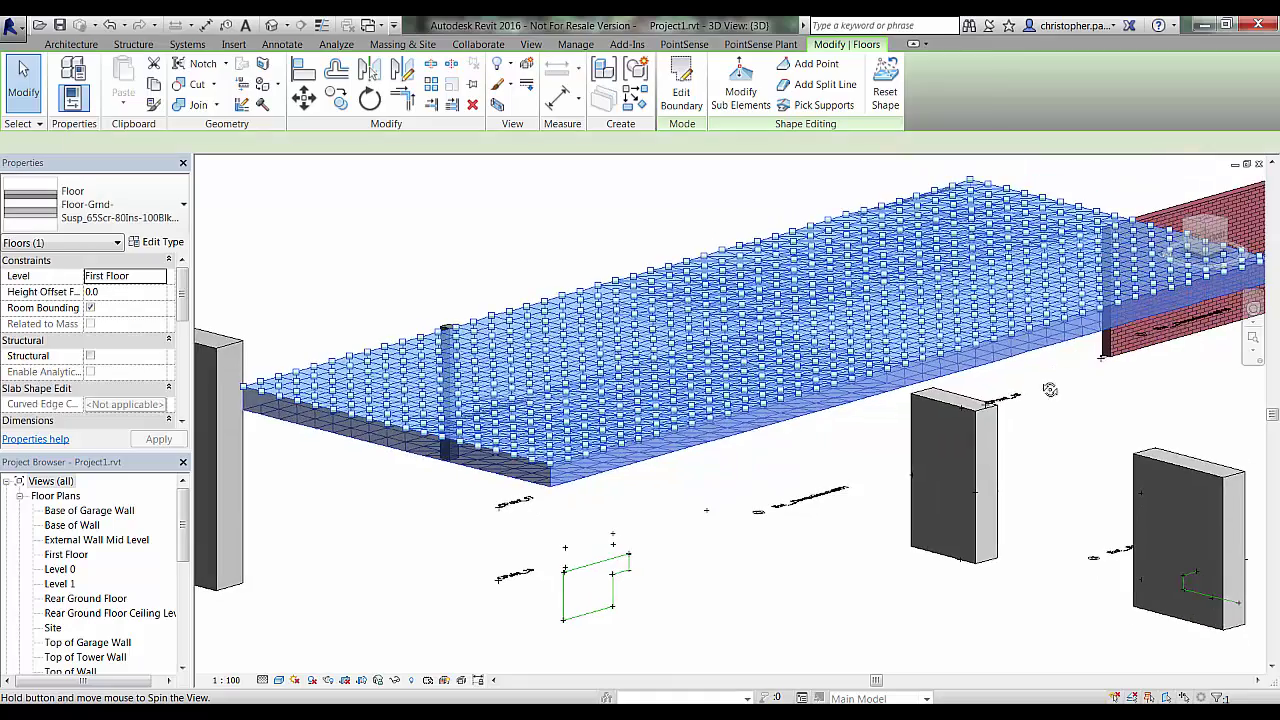
scroll(1038, 463, down, 5)
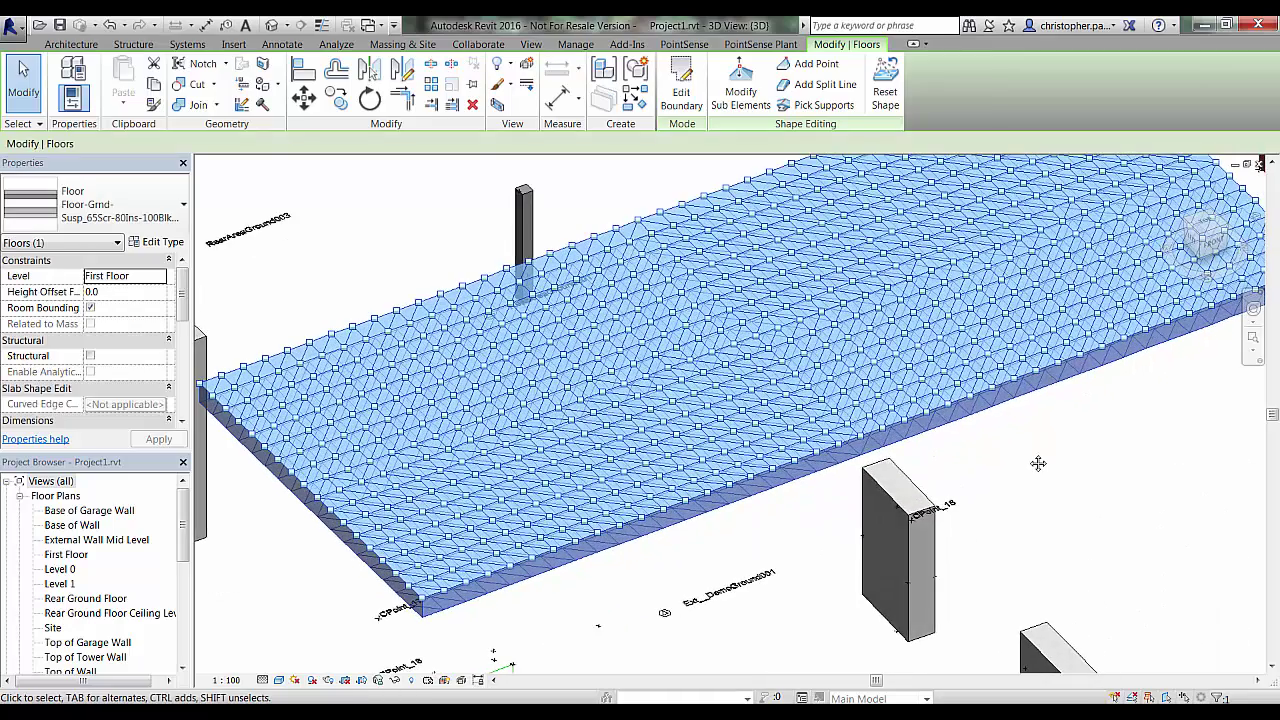
click(1057, 472)
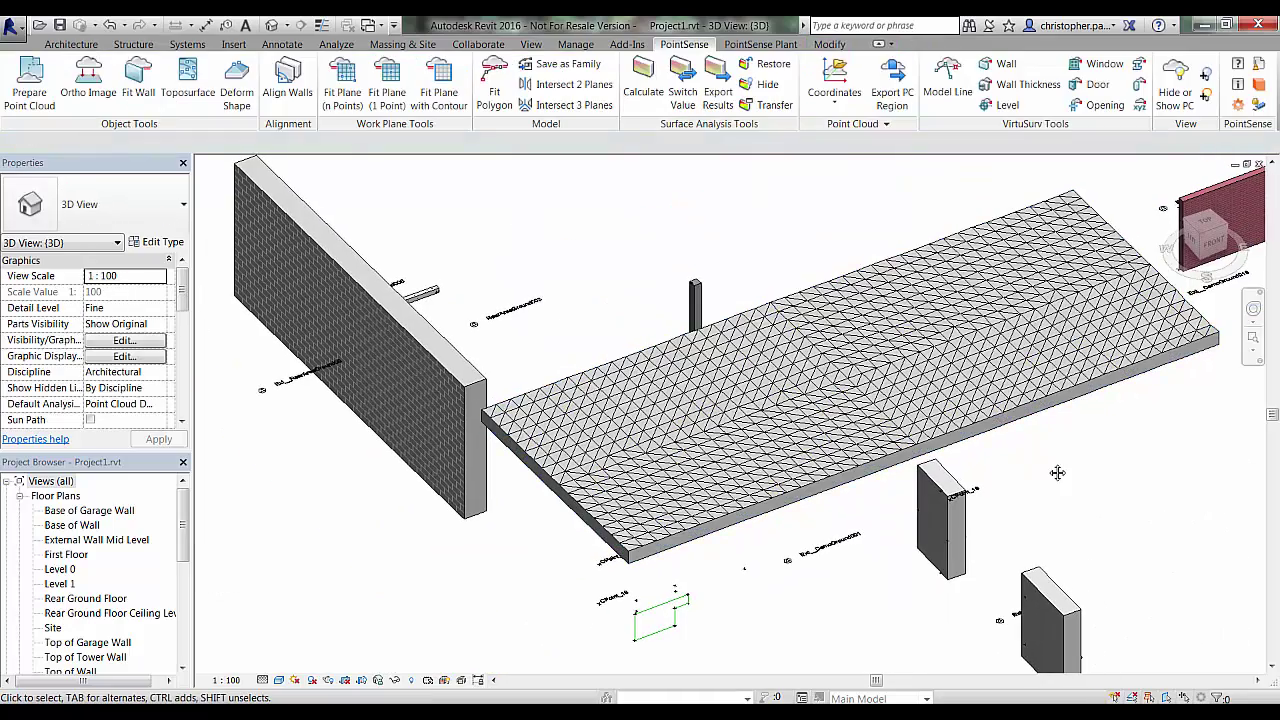
Step: Undo the slab deformation together with the preceding transfer of surface analysis results
click(124, 27)
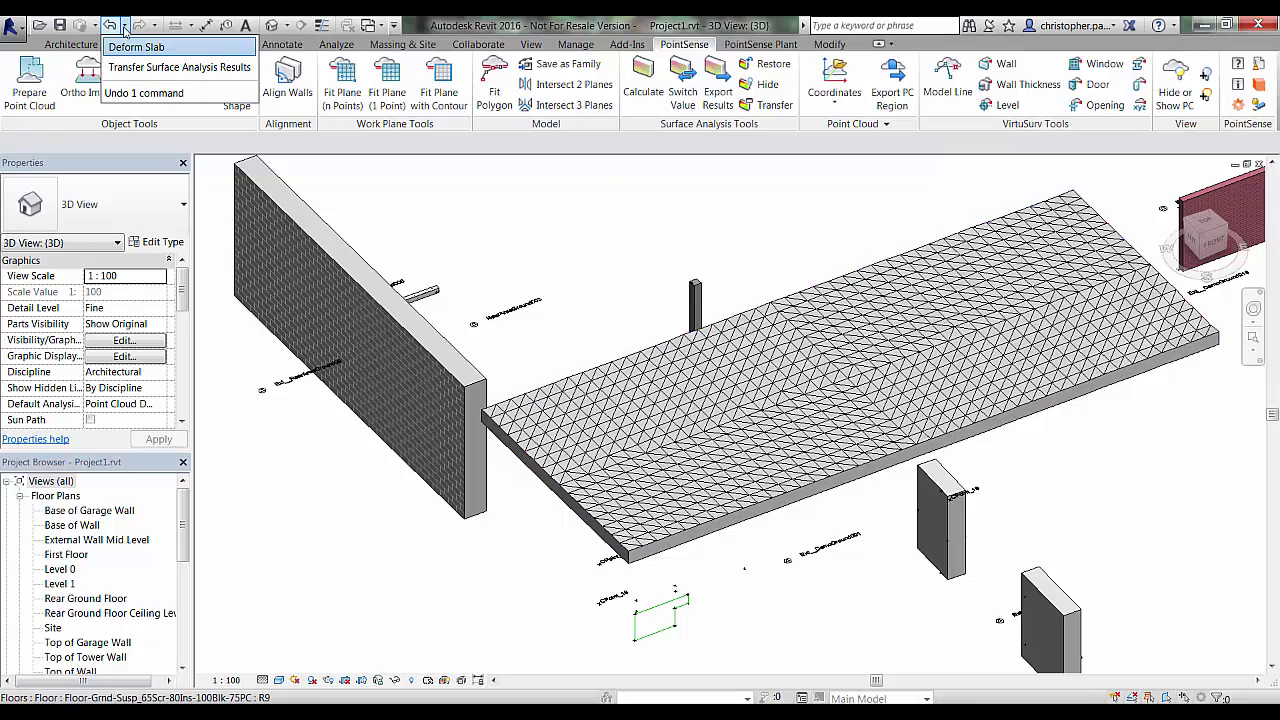
click(131, 68)
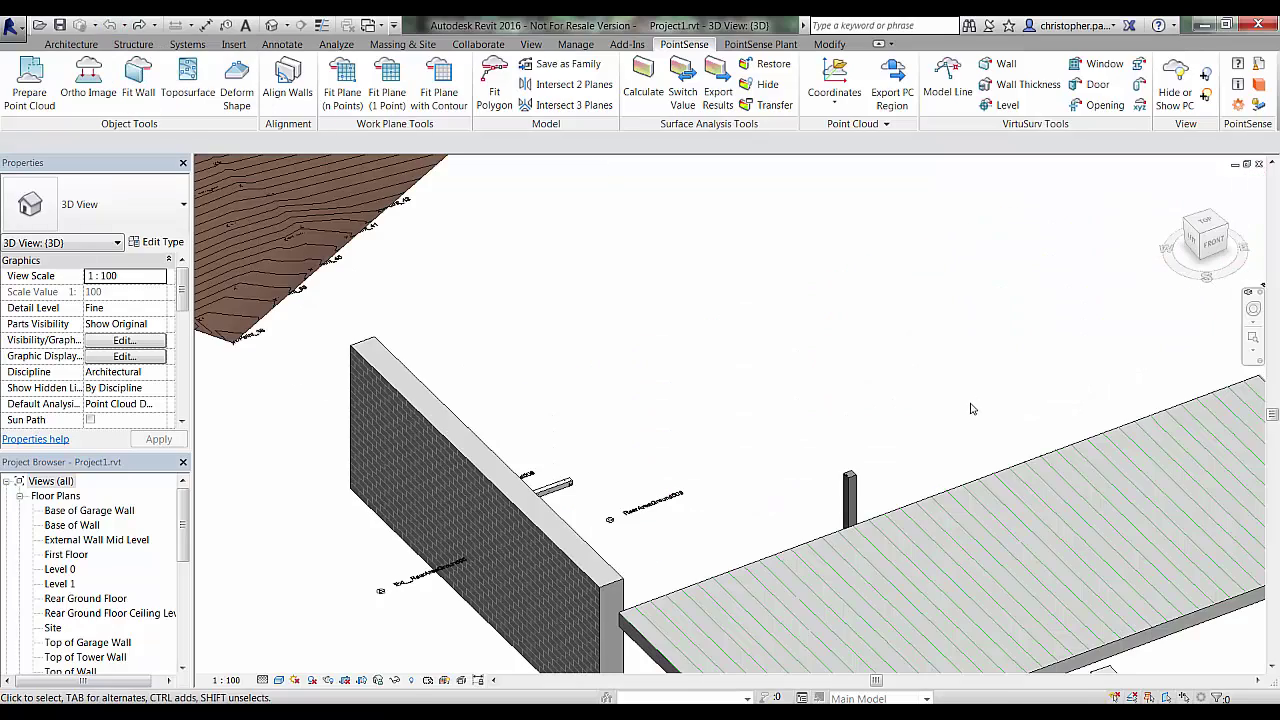
middle_drag(886, 381, 633, 225)
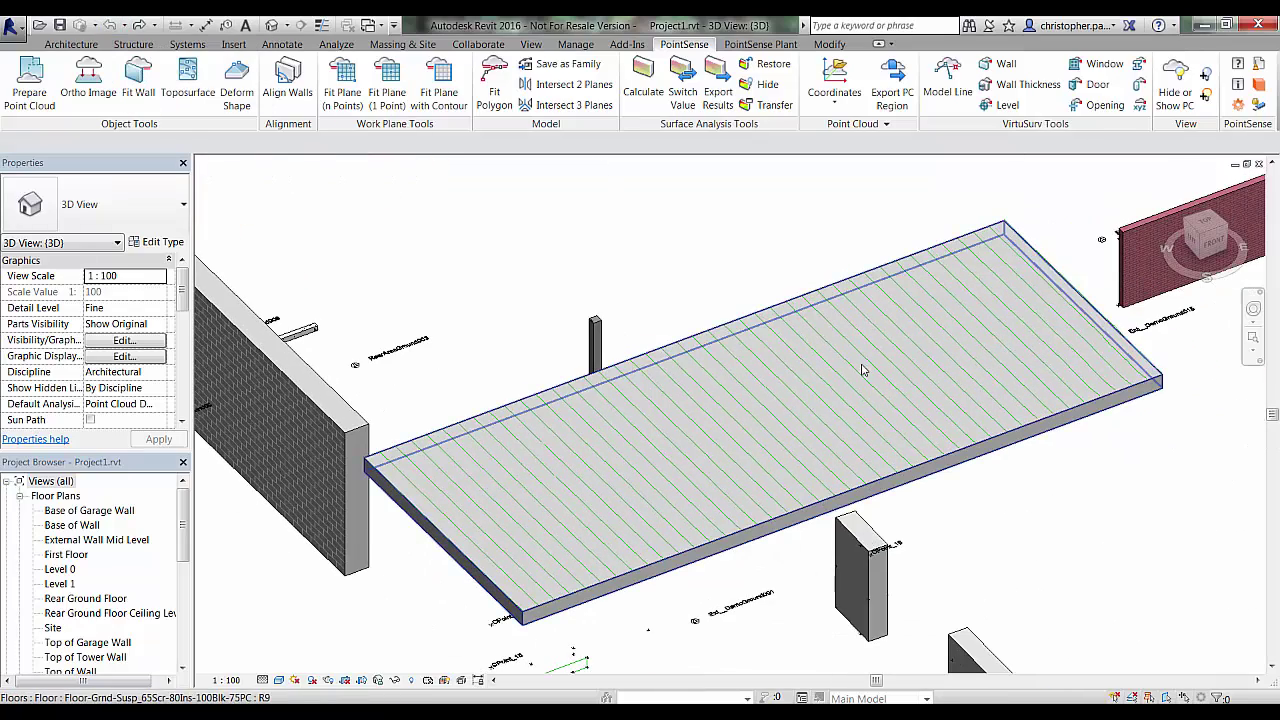
Step: Hide the floor slab element in a top-down 3D view, leaving its model lines displayed
click(1205, 228)
click(1205, 224)
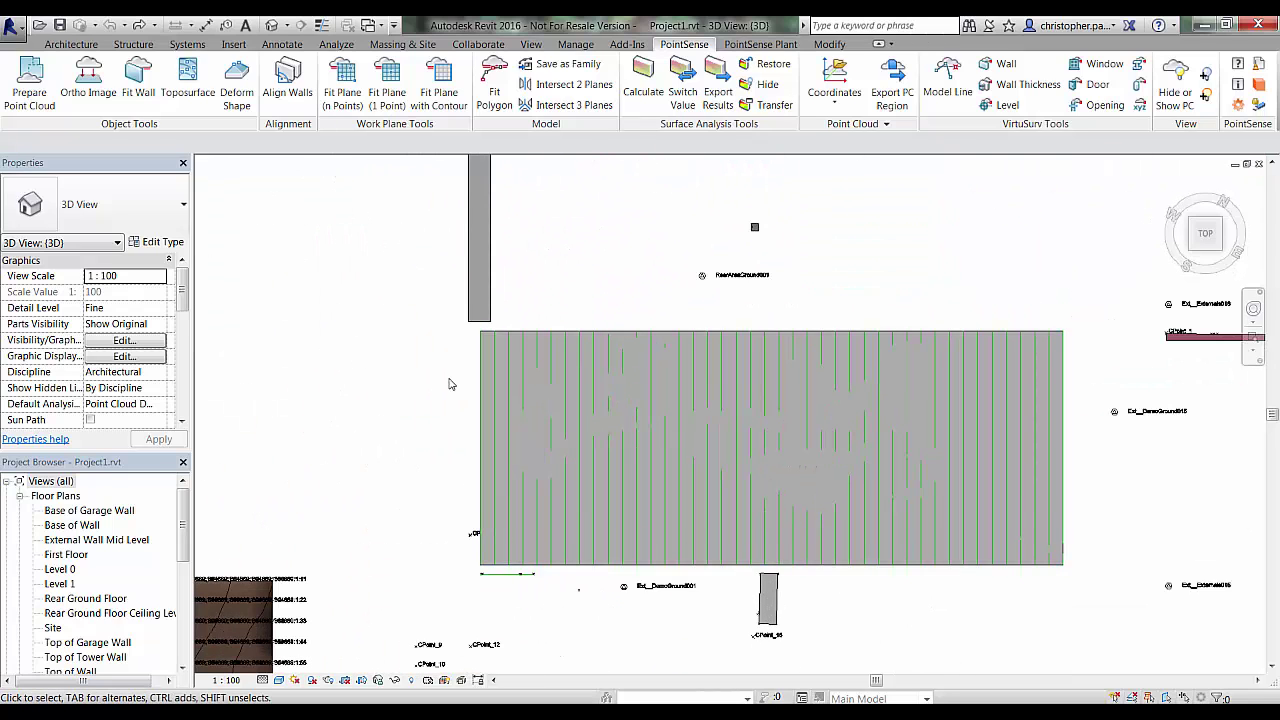
click(529, 445)
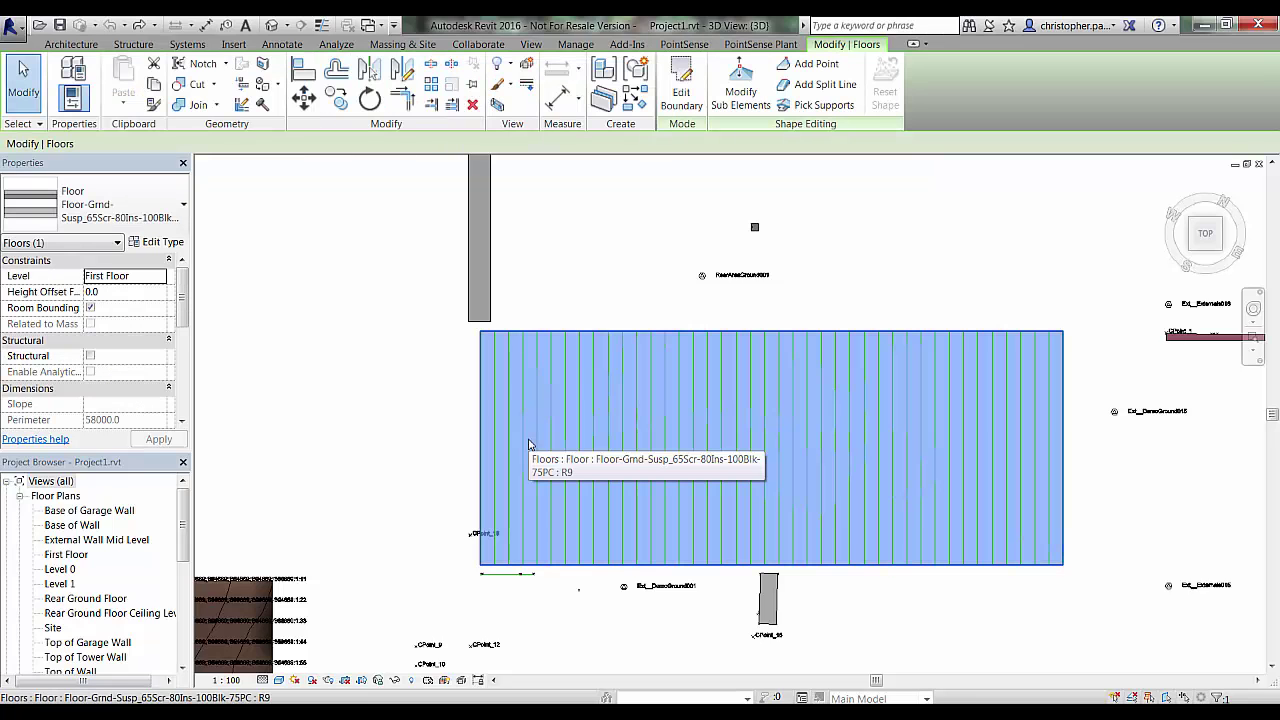
right_click(529, 445)
mouse_move(680, 184)
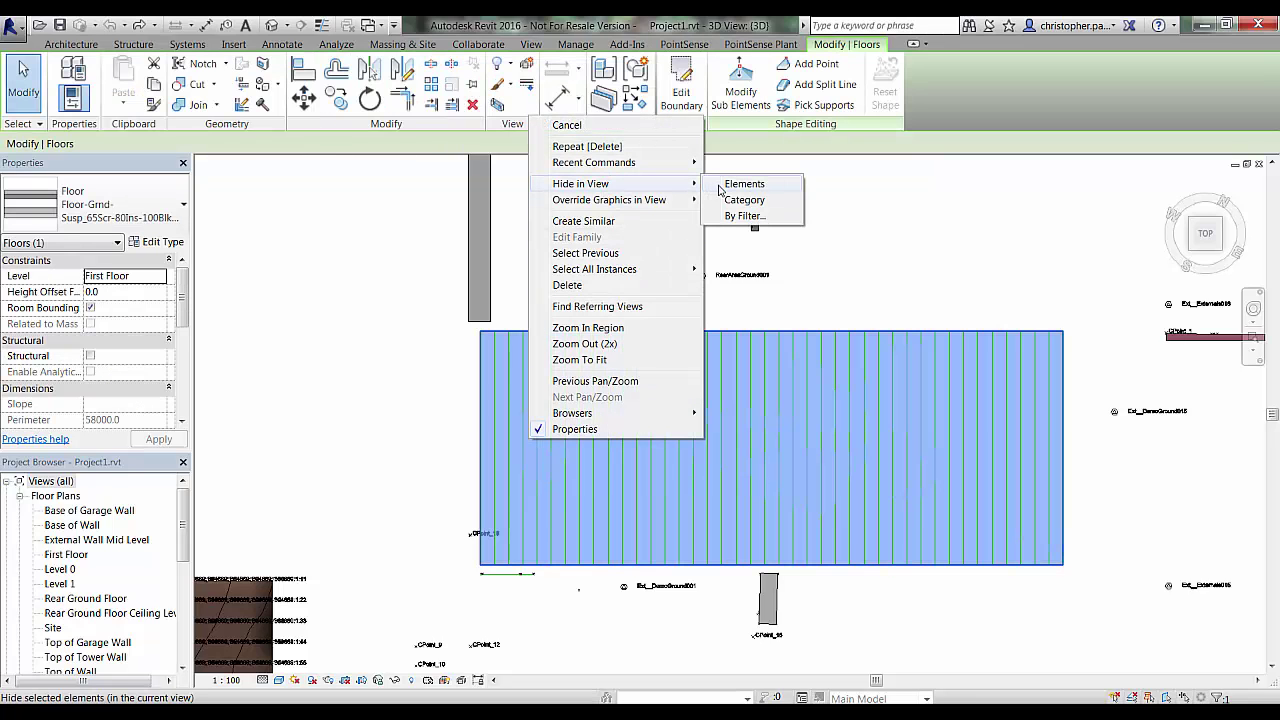
click(722, 186)
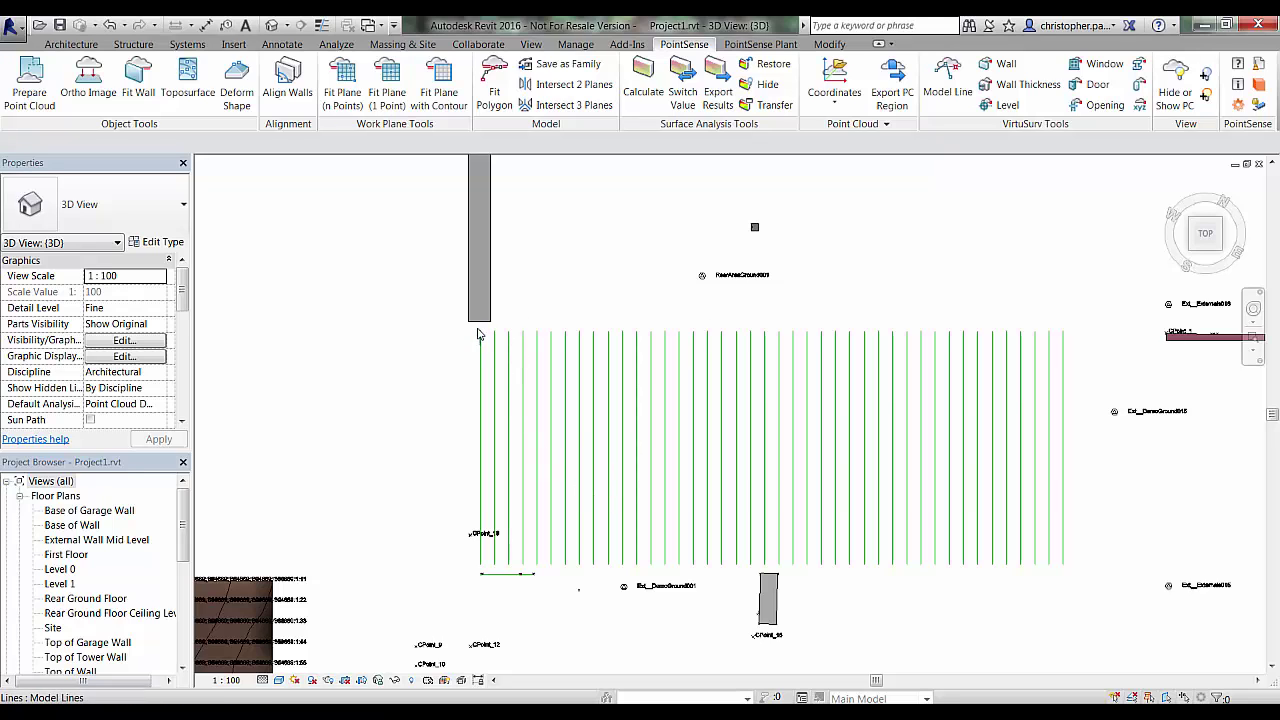
Step: Thin out the model lines over the floor area, deleting them in groups until only five widely spaced lines remain
drag(471, 329, 488, 573)
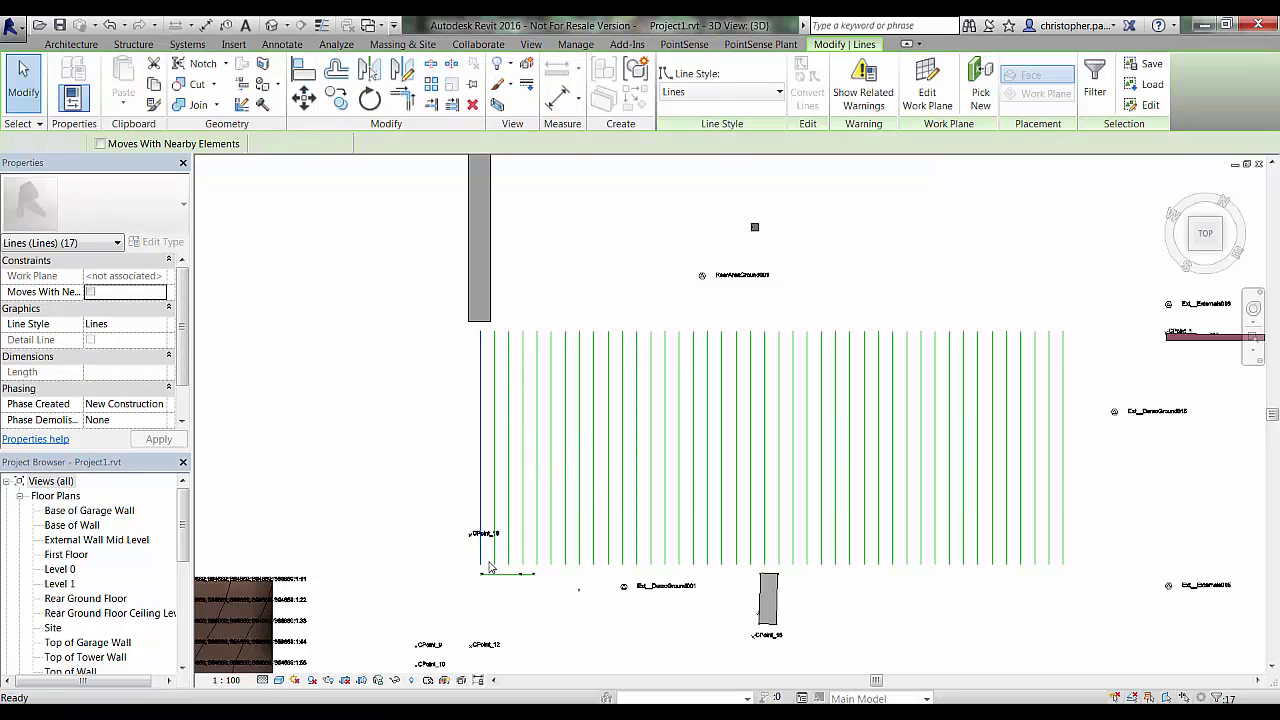
key(Delete)
drag(504, 321, 648, 578)
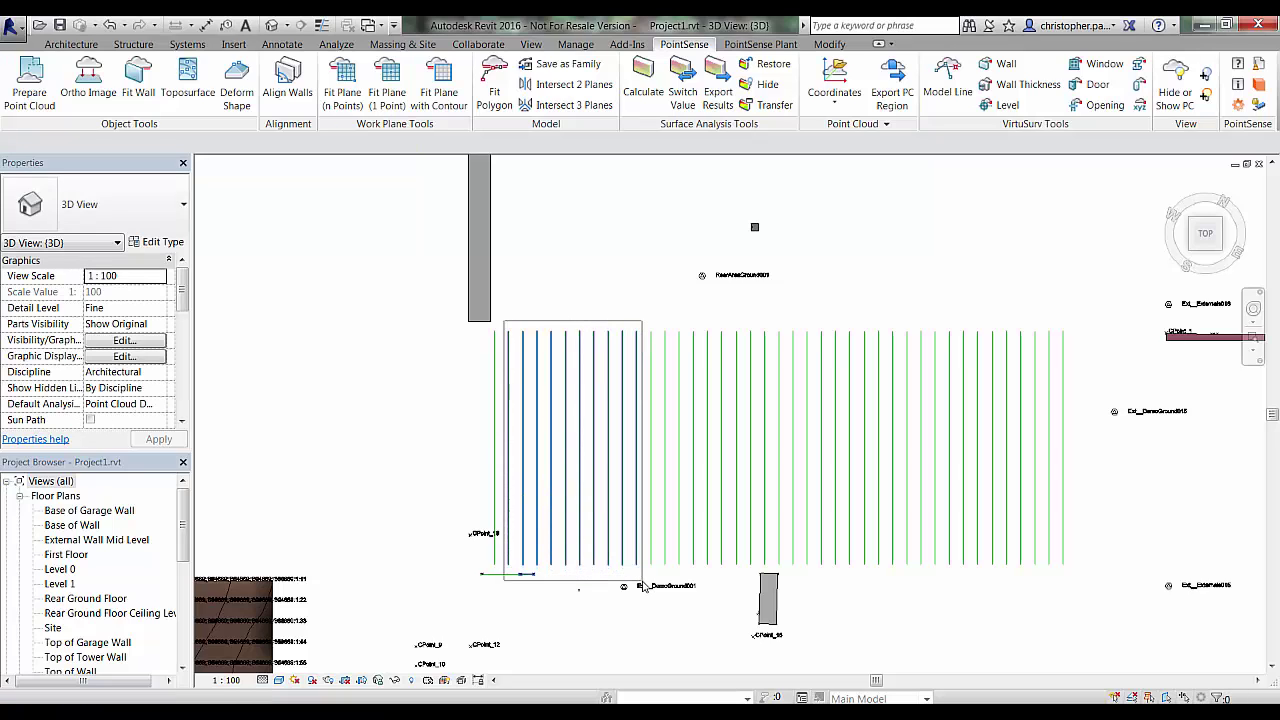
key(Delete)
drag(659, 318, 838, 566)
key(Delete)
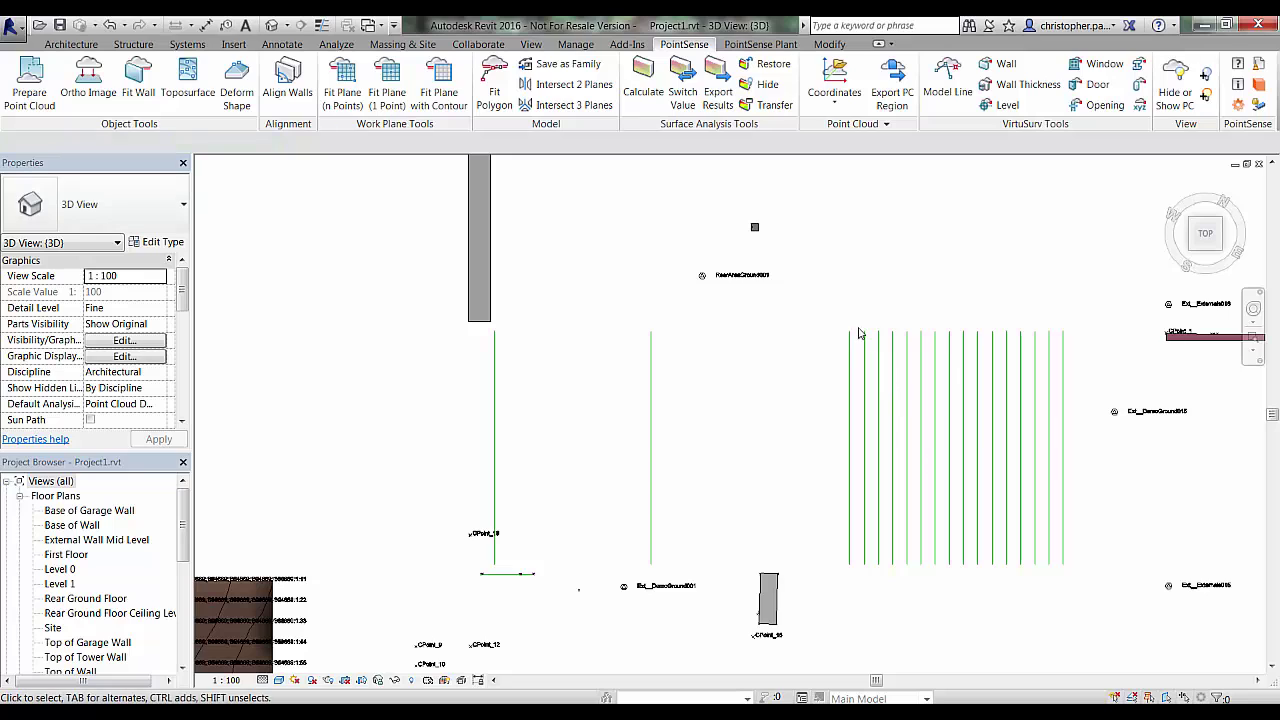
drag(858, 320, 968, 580)
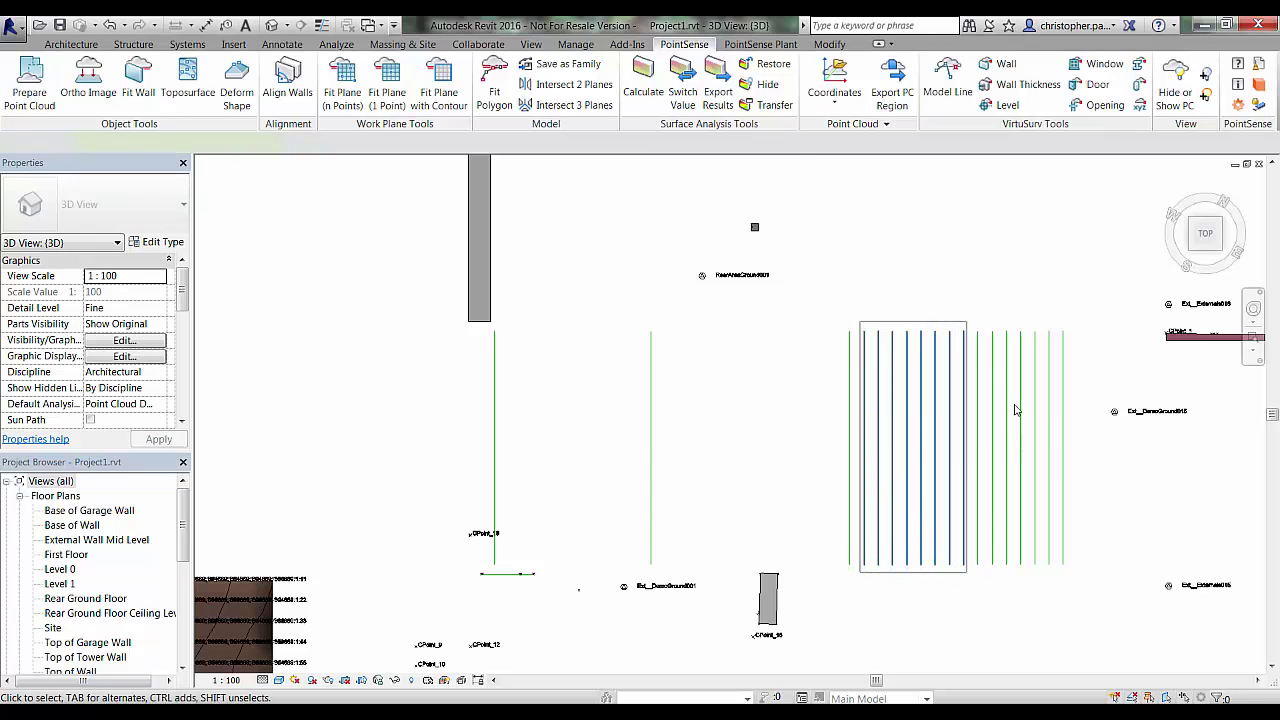
key(Delete)
drag(985, 329, 1058, 582)
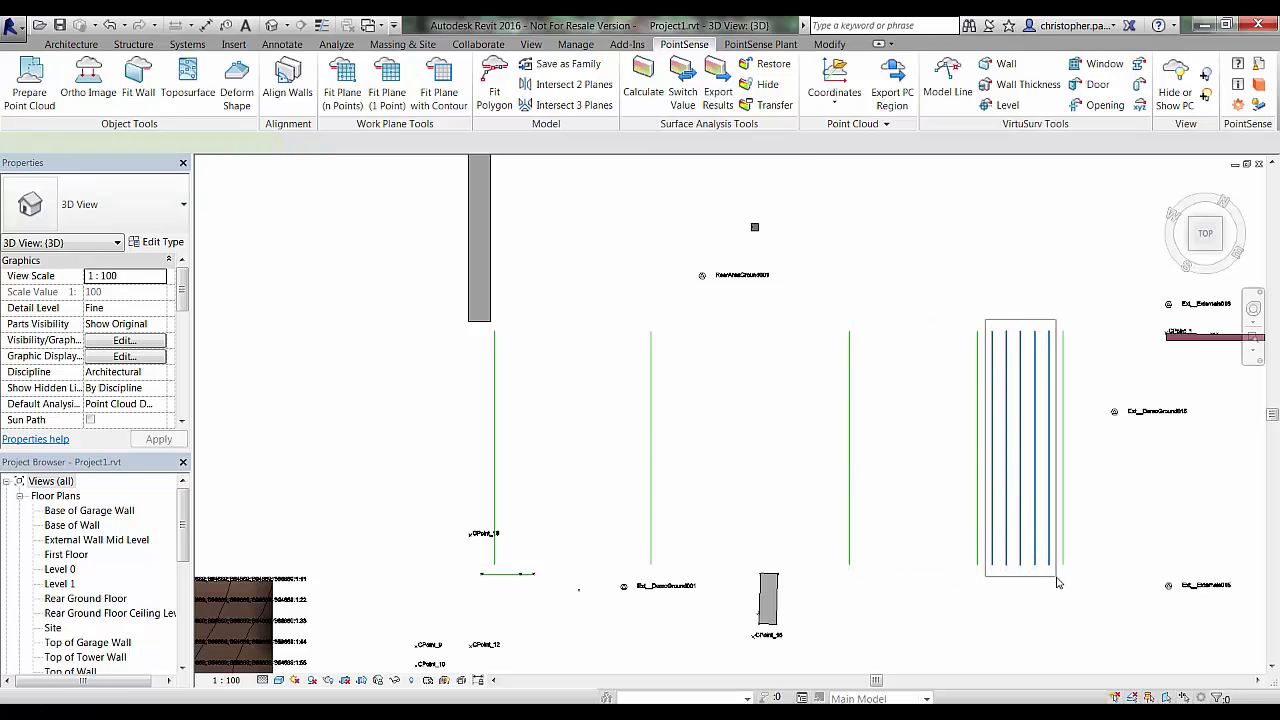
key(Delete)
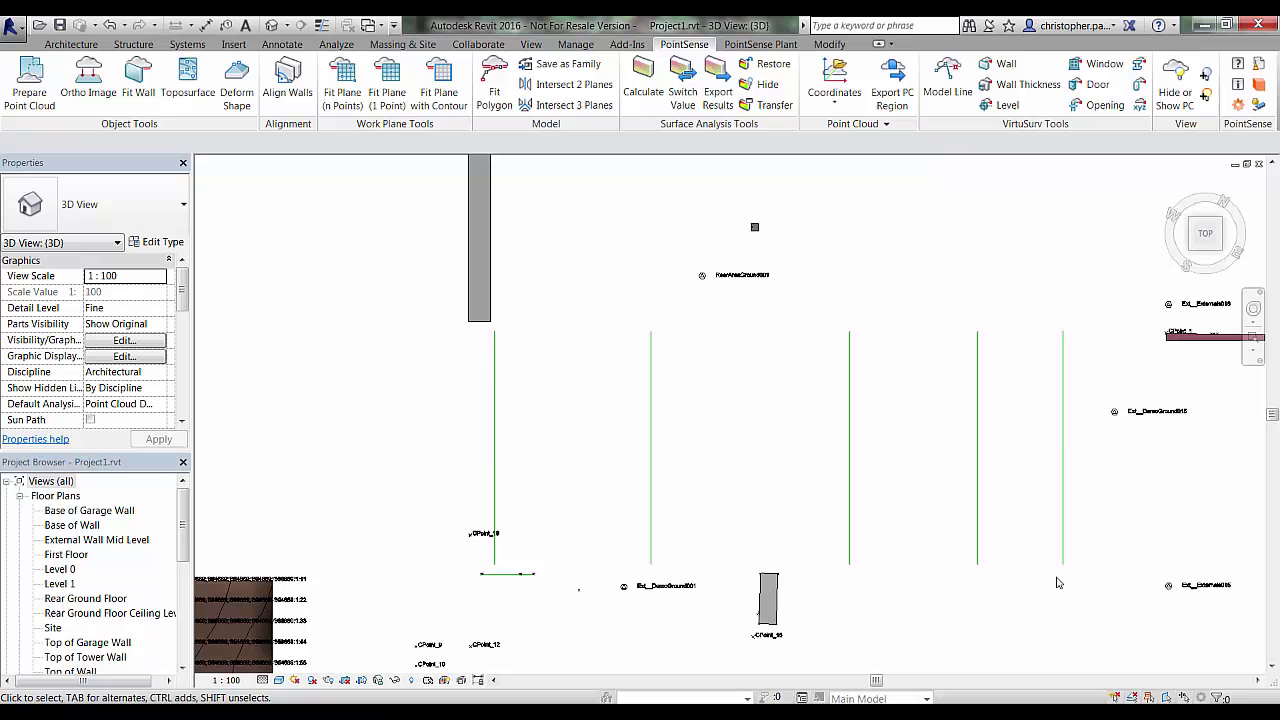
Step: Reveal the hidden elements, unhide the floor slab in the view, and leave the reveal mode
click(412, 681)
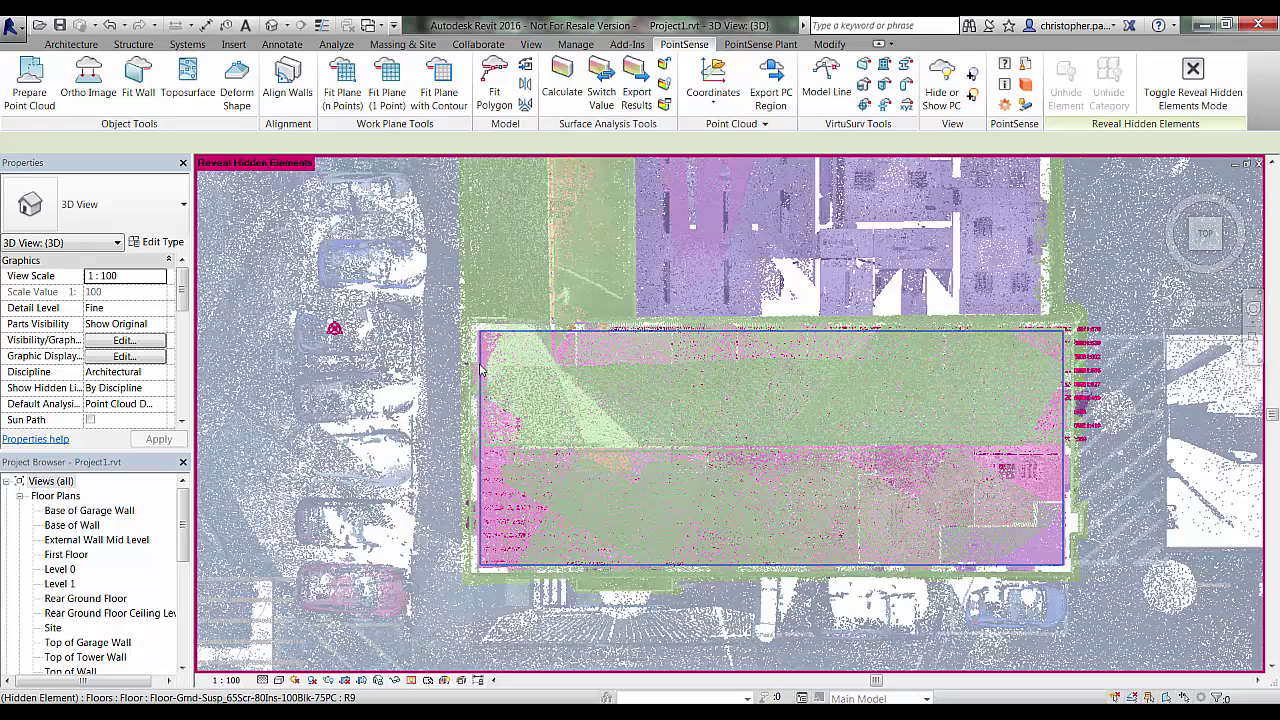
click(481, 370)
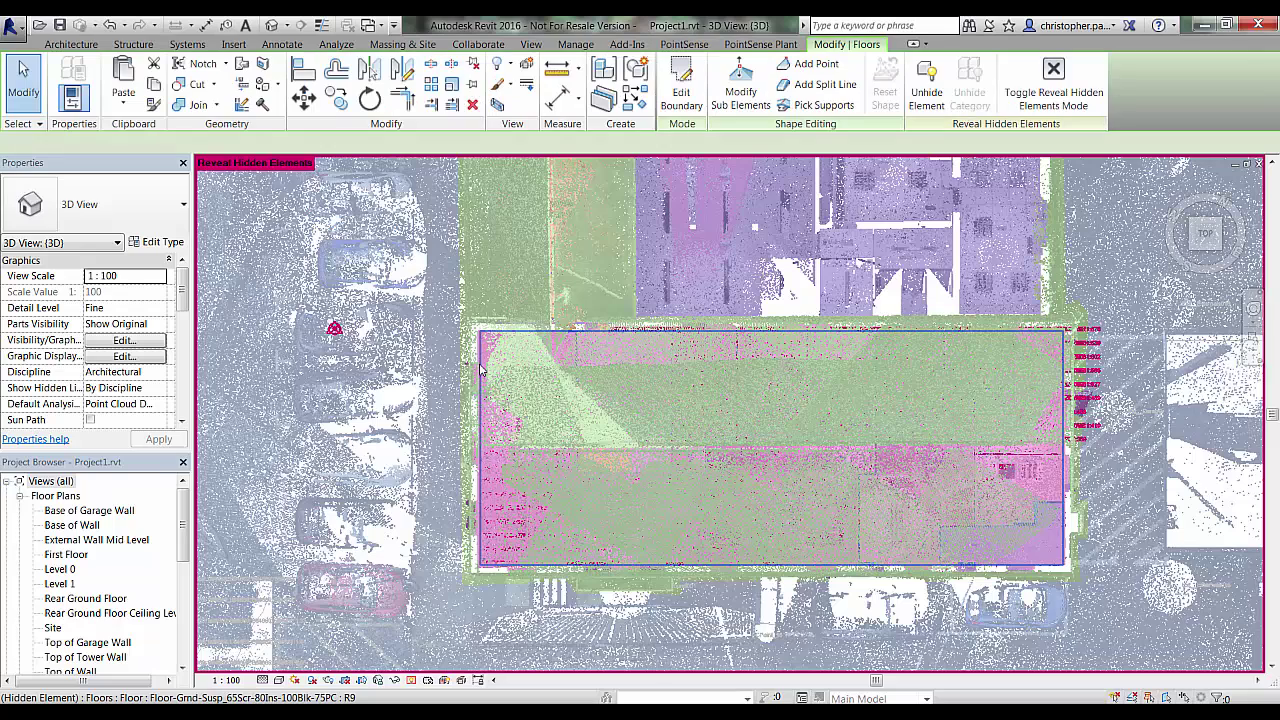
right_click(481, 370)
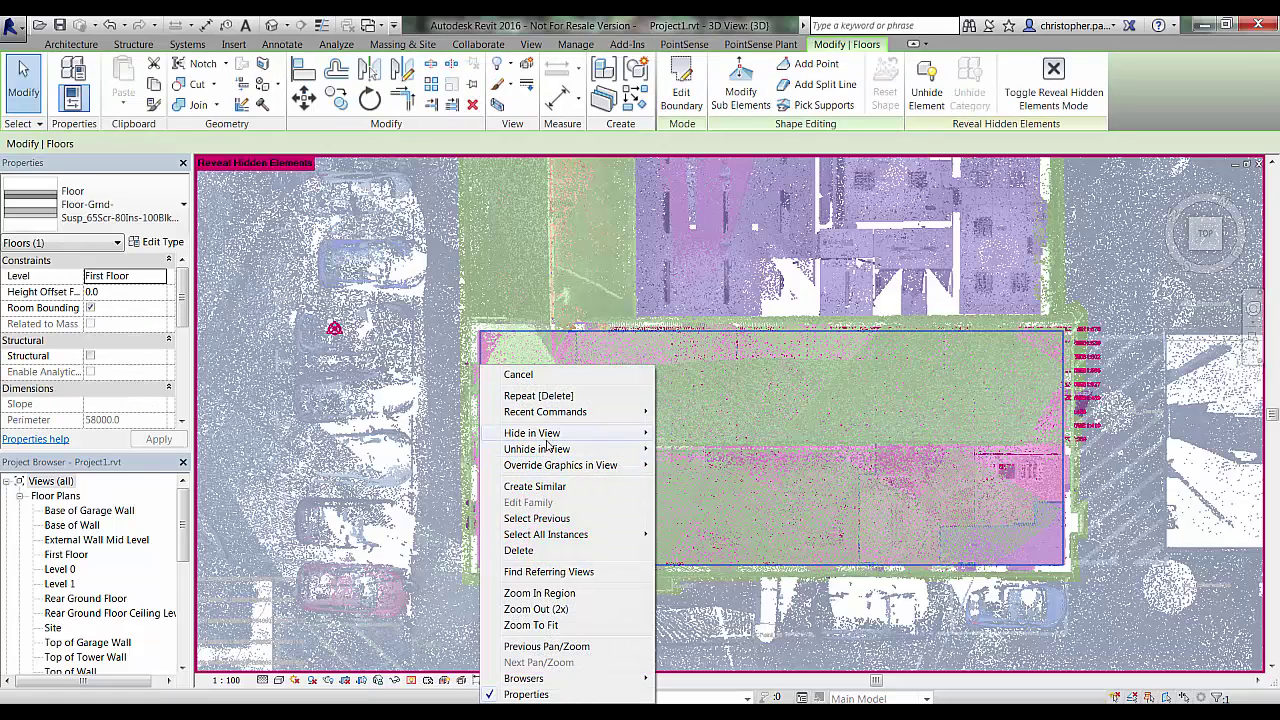
mouse_move(547, 448)
click(696, 444)
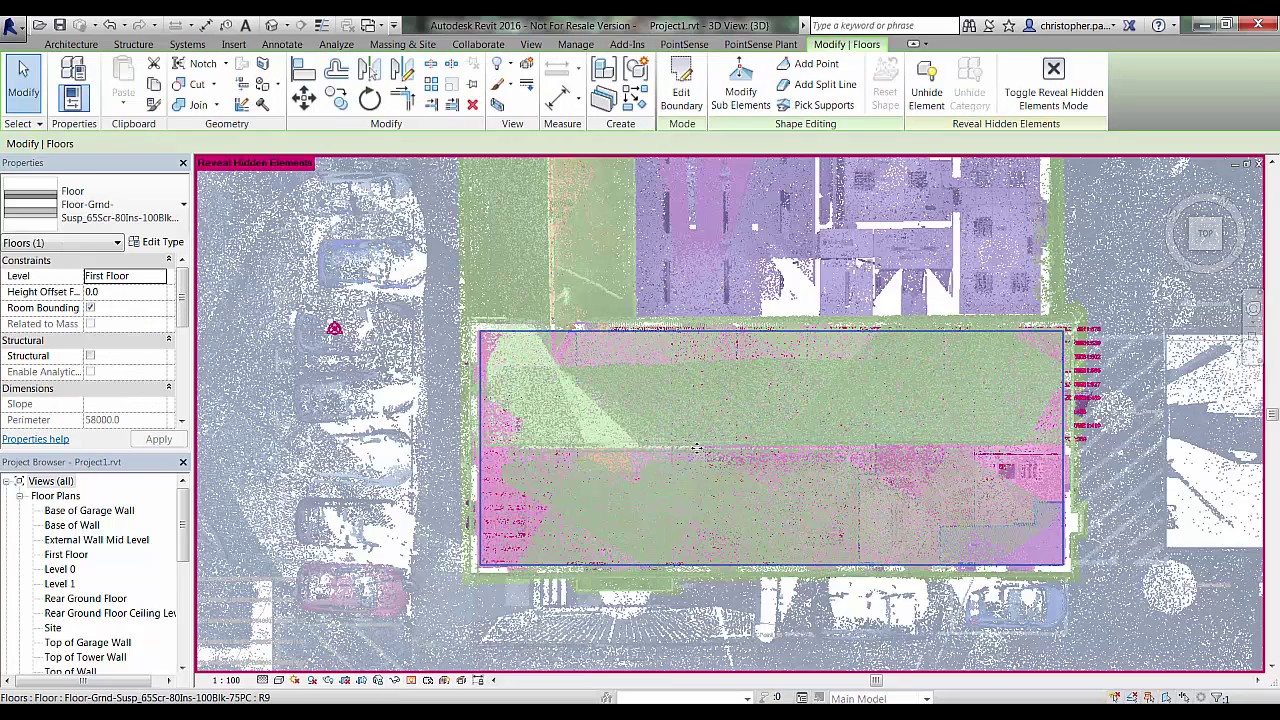
click(412, 680)
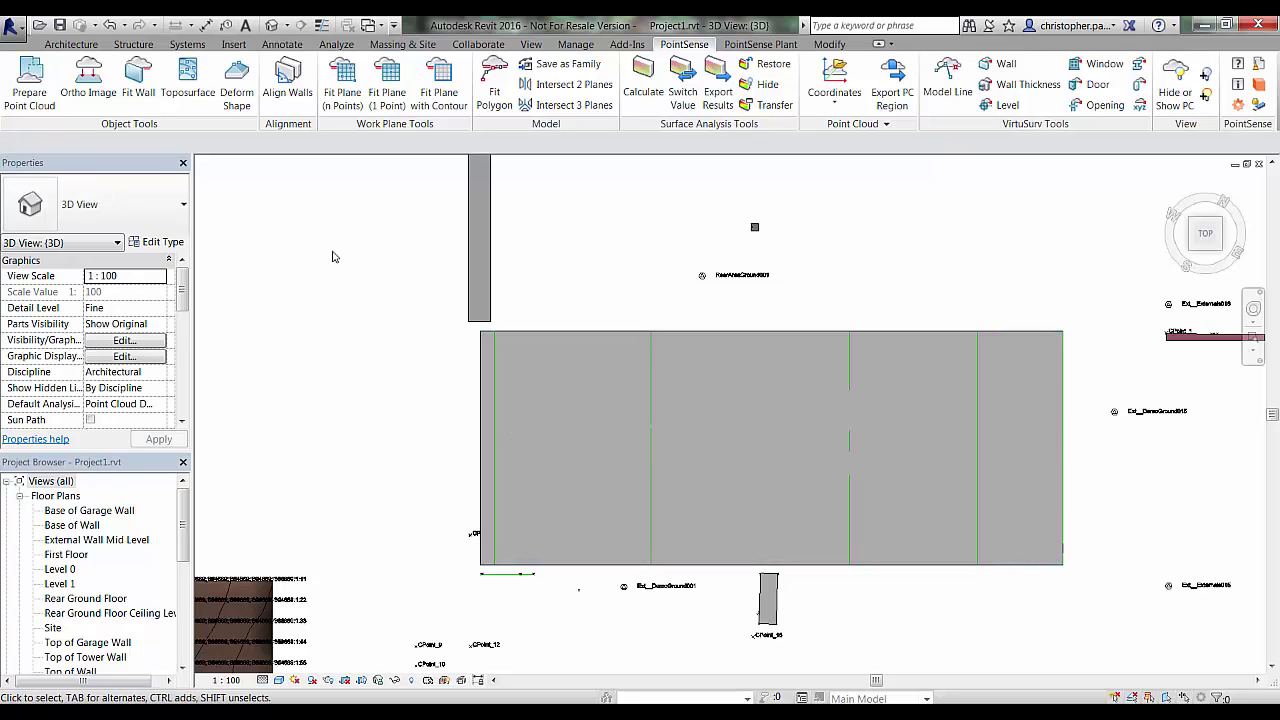
Step: Deform the floor slab's shape to the few remaining model lines, window-selecting them from above
shift+middle_drag(387, 383, 480, 208)
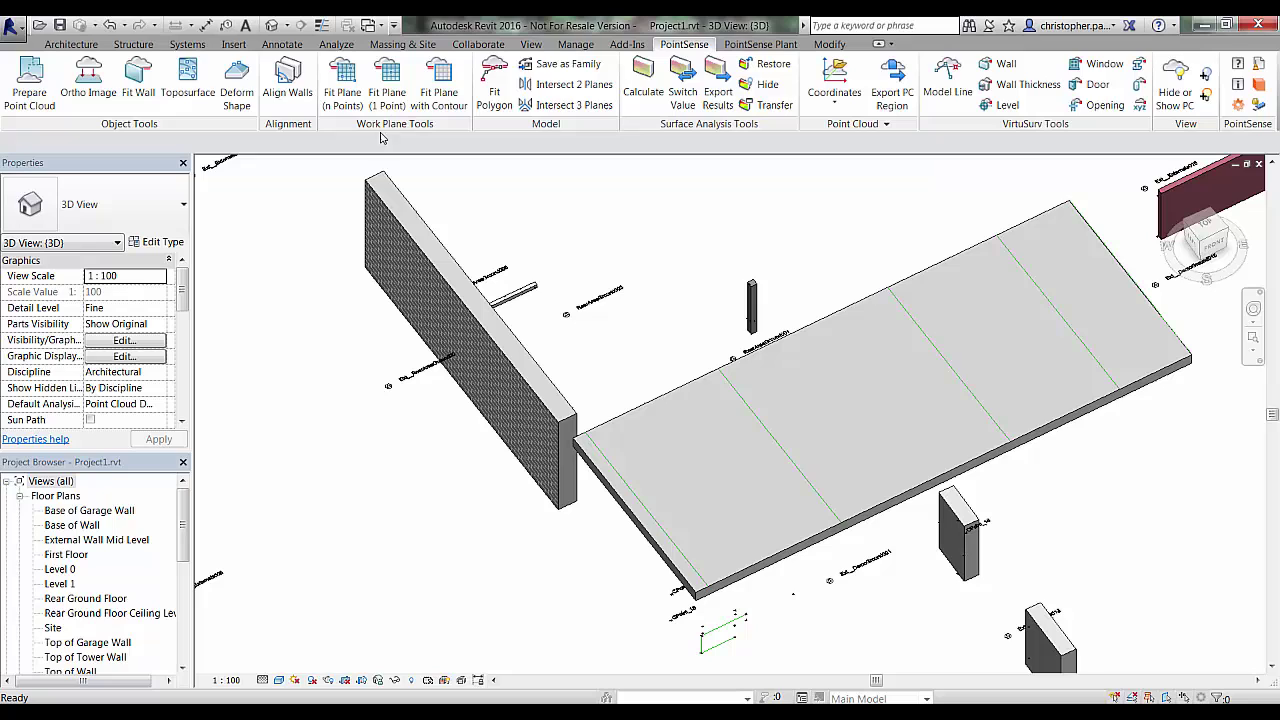
click(248, 92)
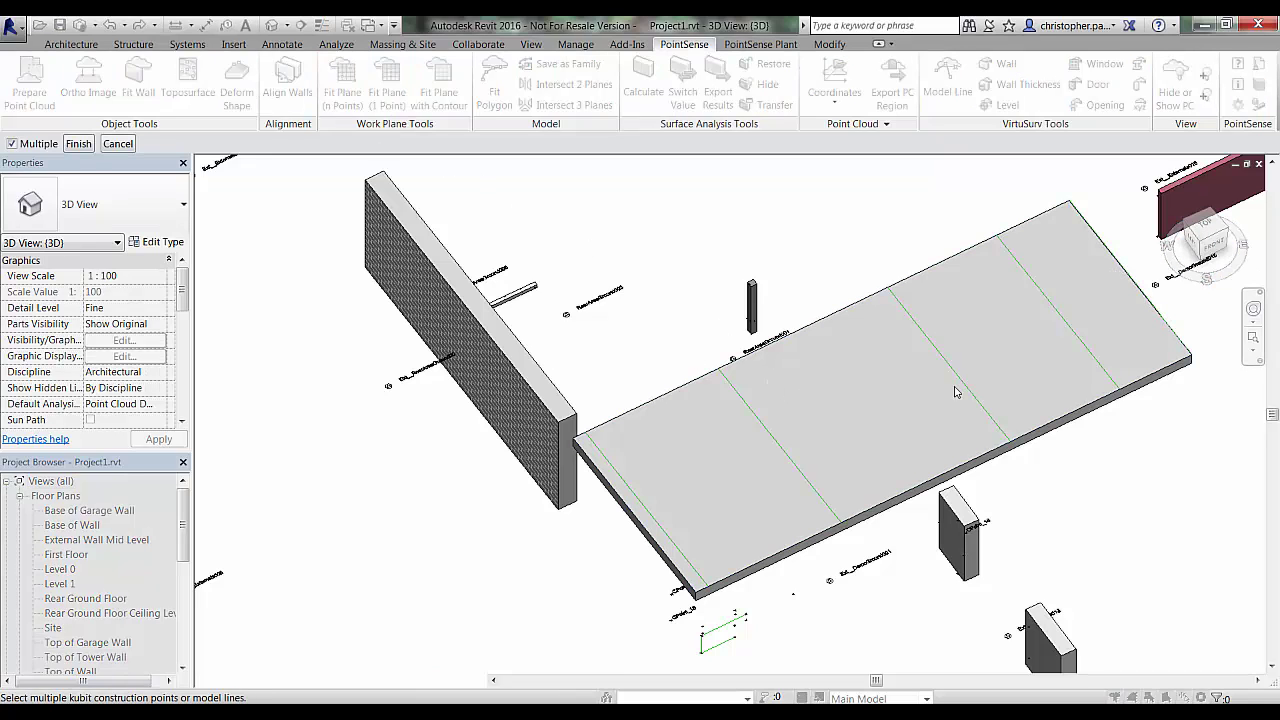
click(1203, 224)
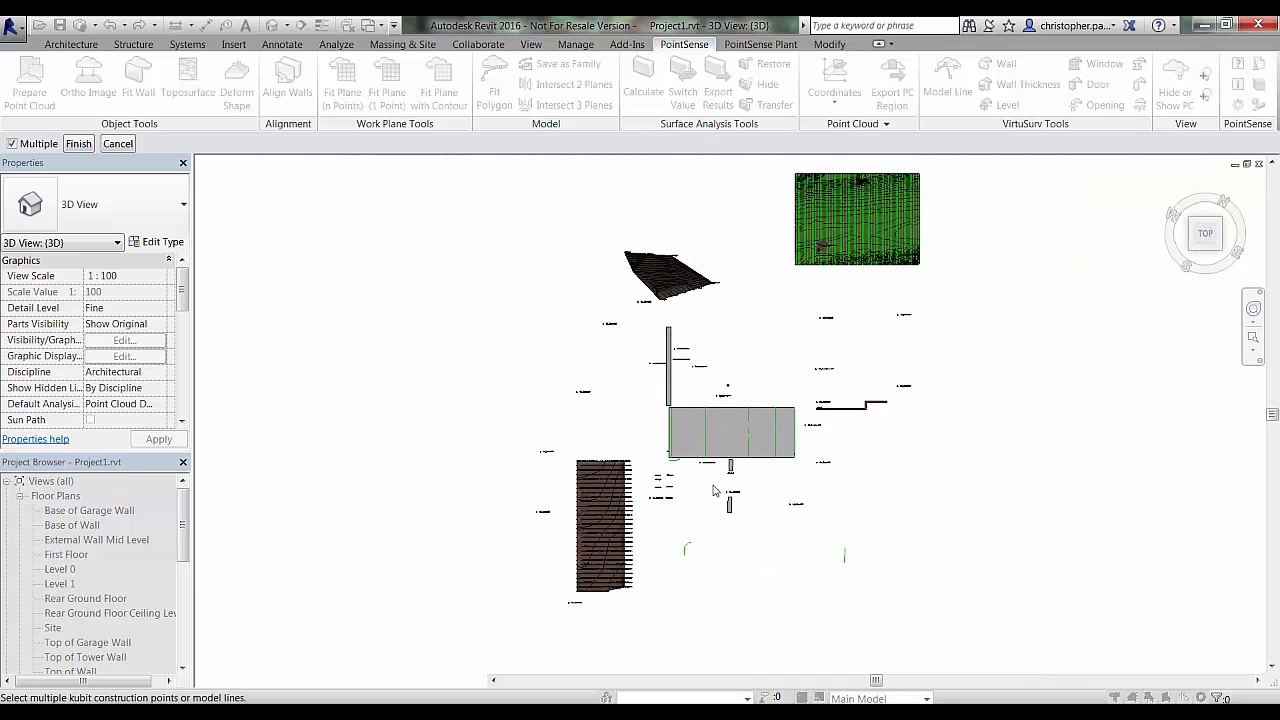
scroll(715, 490, up, 3)
drag(620, 483, 896, 572)
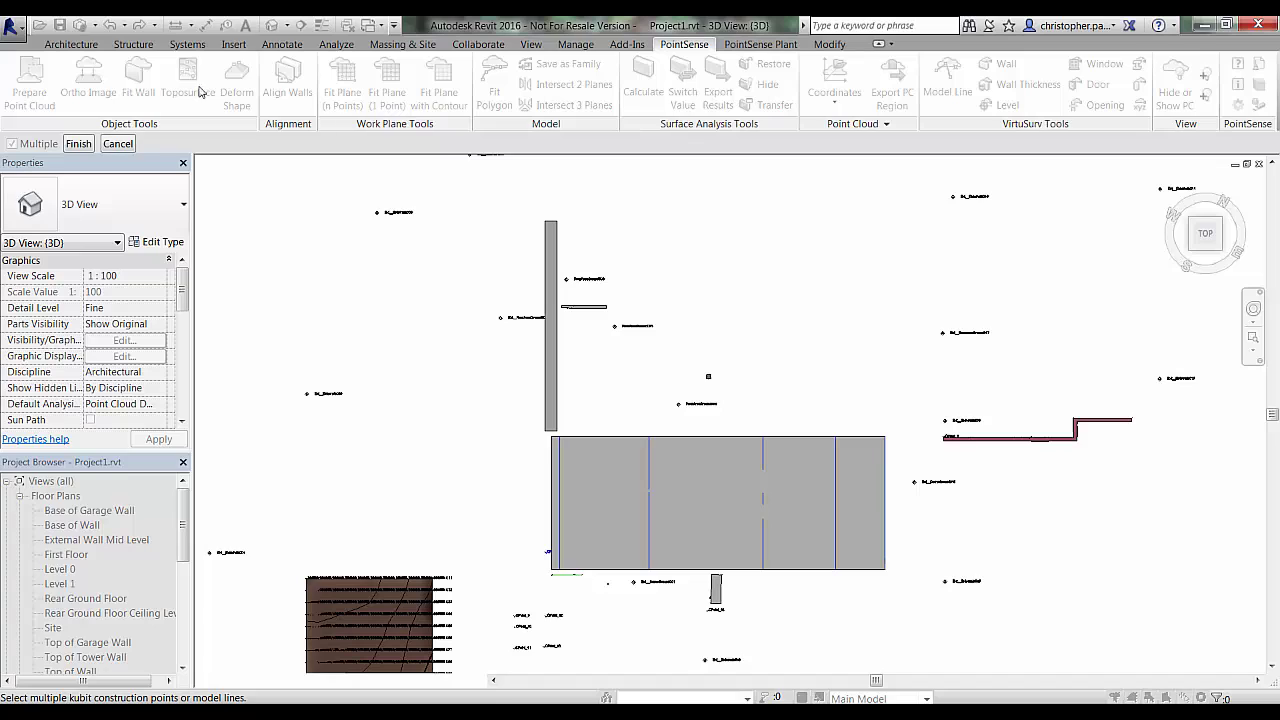
click(84, 146)
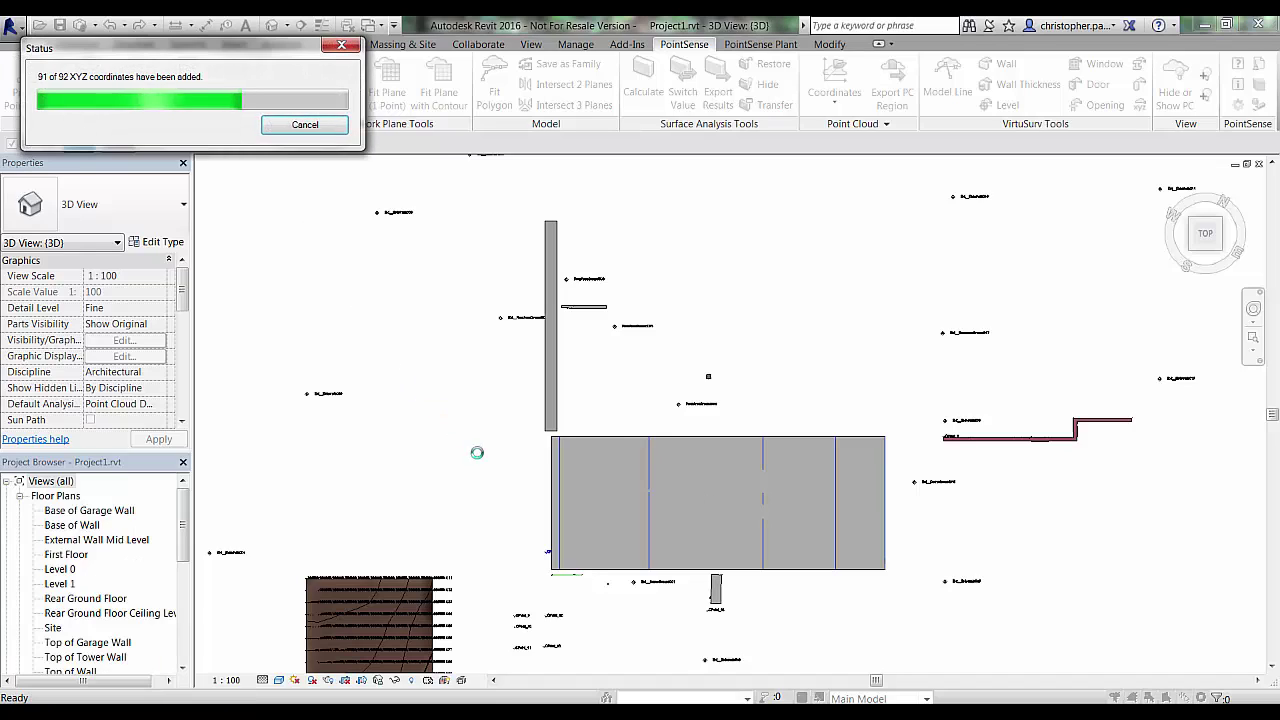
click(695, 422)
shift+middle_drag(523, 509, 1086, 496)
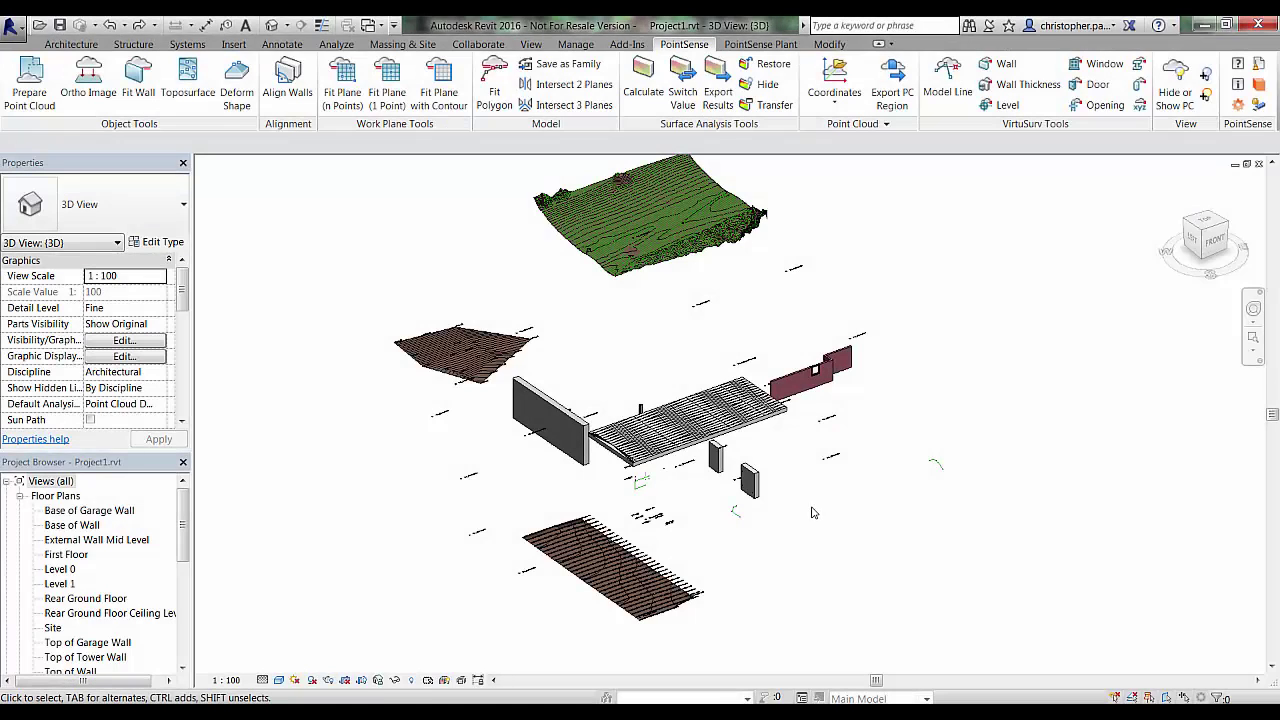
Step: Check the properties of construction point CPoint_11 beside the lower toposurface, then clear the selection
scroll(700, 550, up, 5)
scroll(700, 552, up, 5)
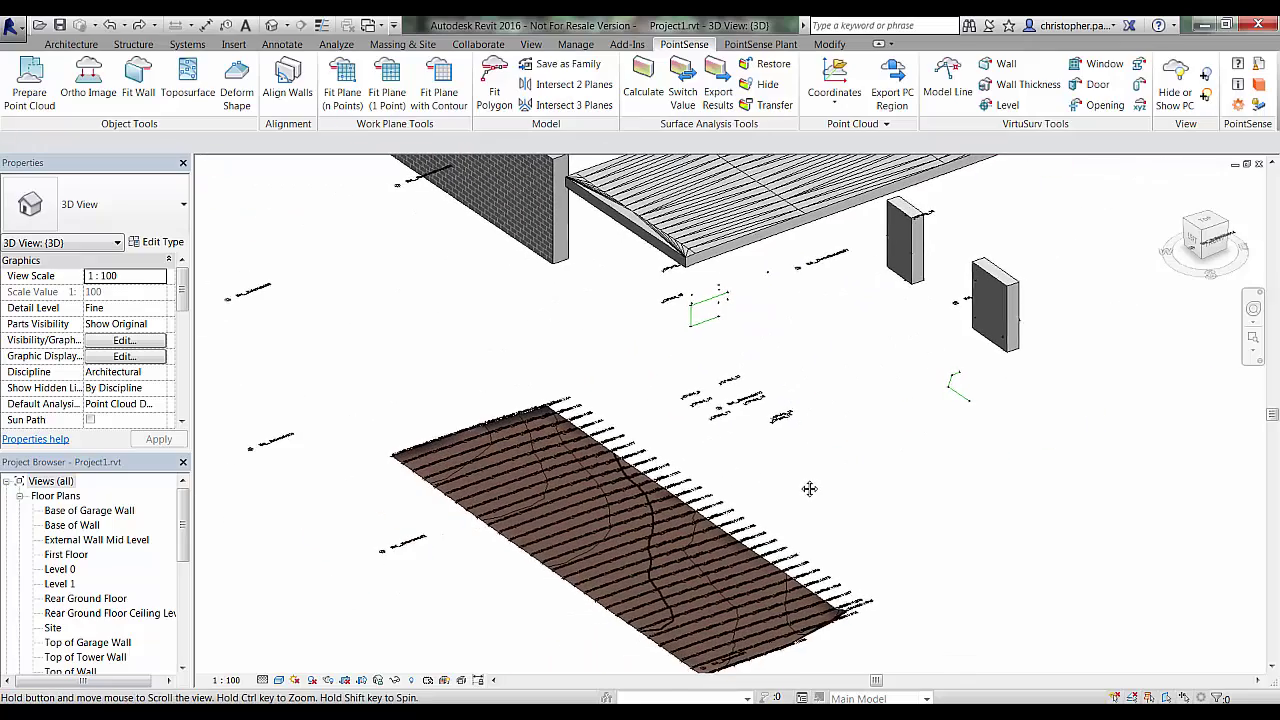
click(779, 399)
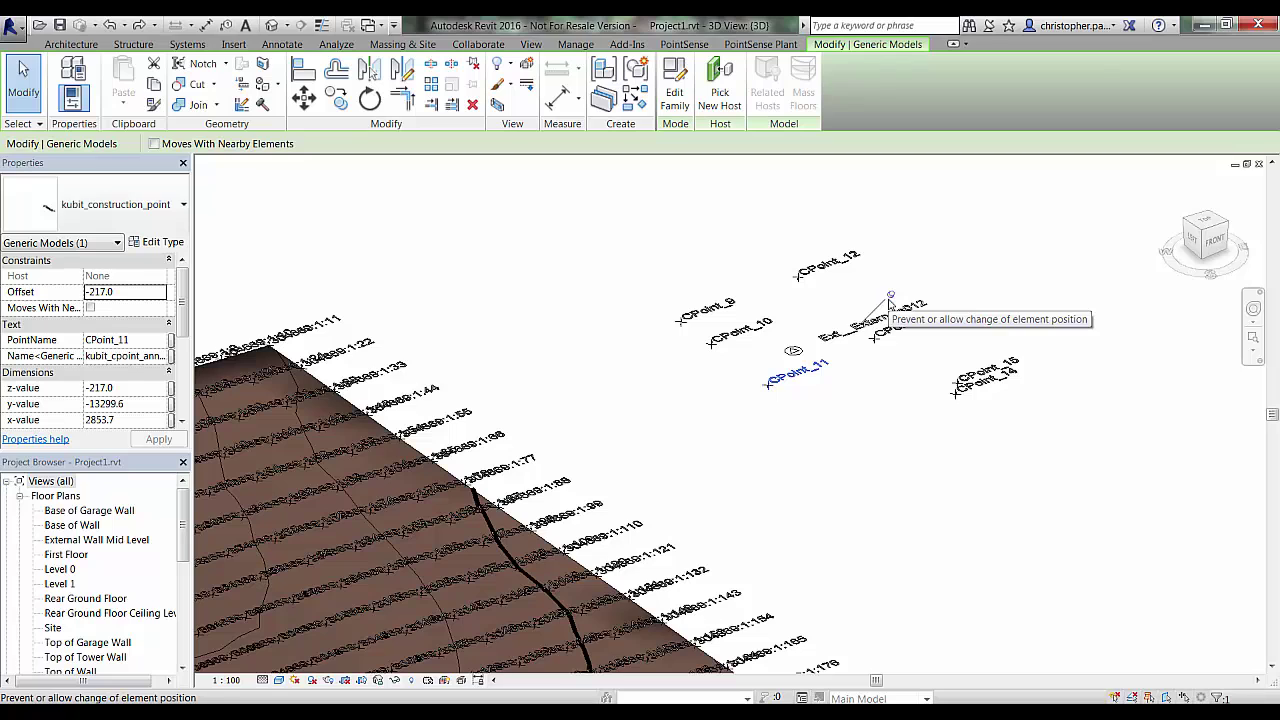
click(849, 412)
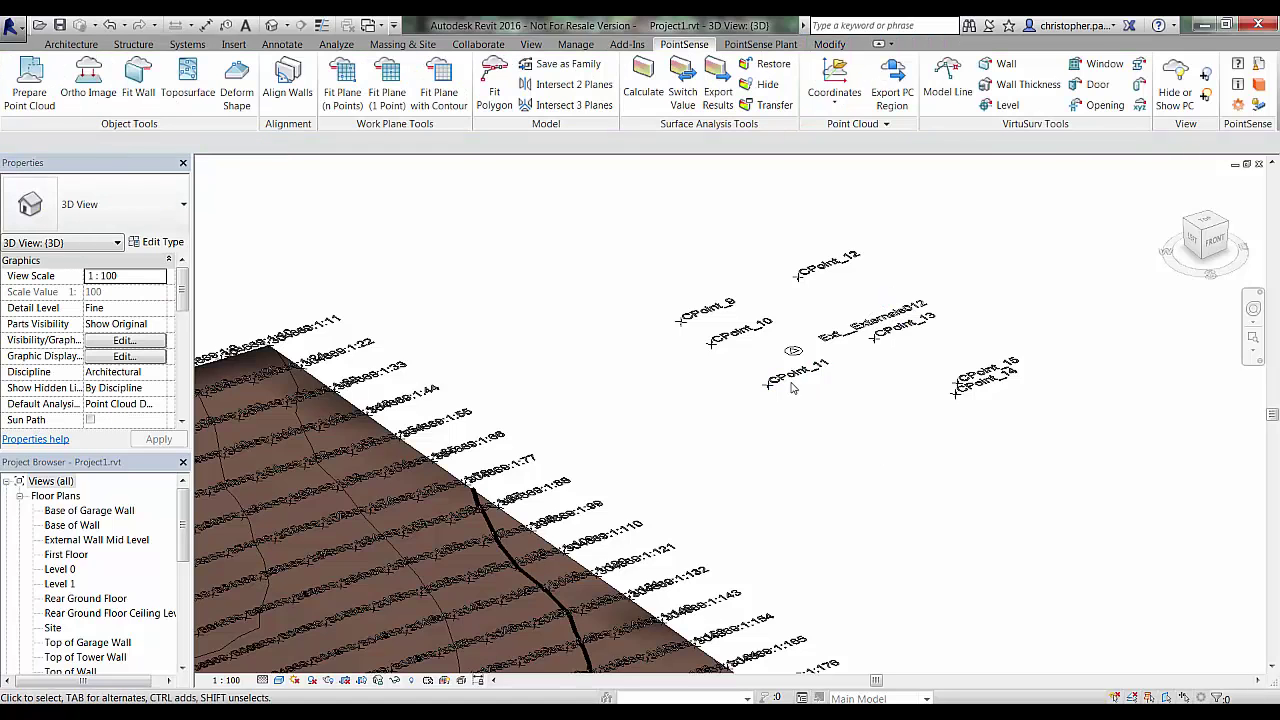
Step: Delete construction point CPoint_11 beside the lower toposurface, then unpin and delete the protocol point at the same position
click(791, 387)
key(Delete)
click(768, 388)
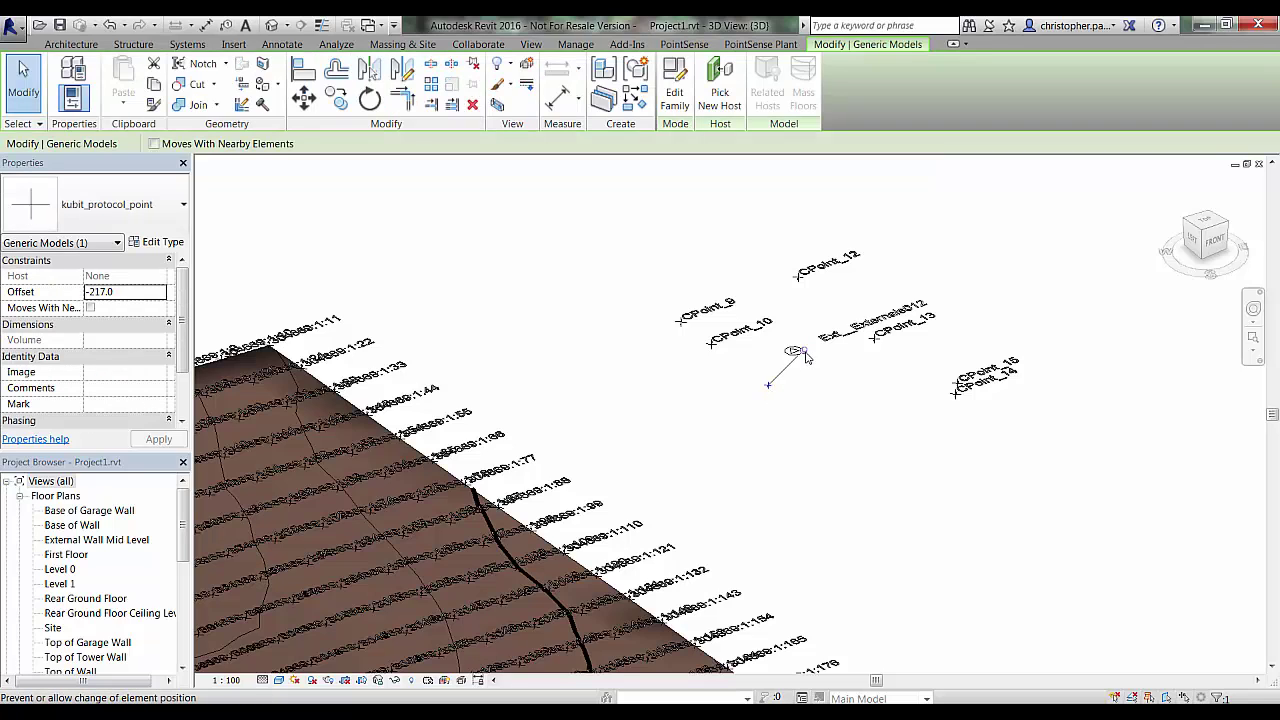
click(805, 352)
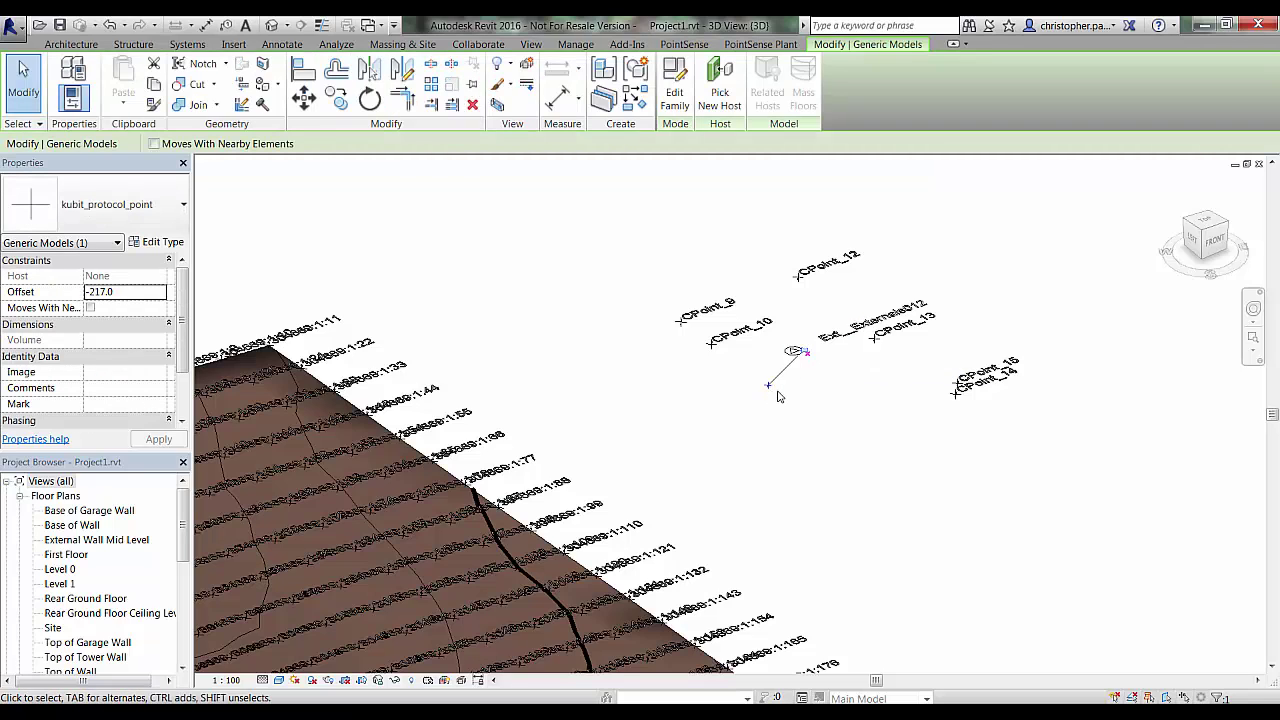
key(Escape)
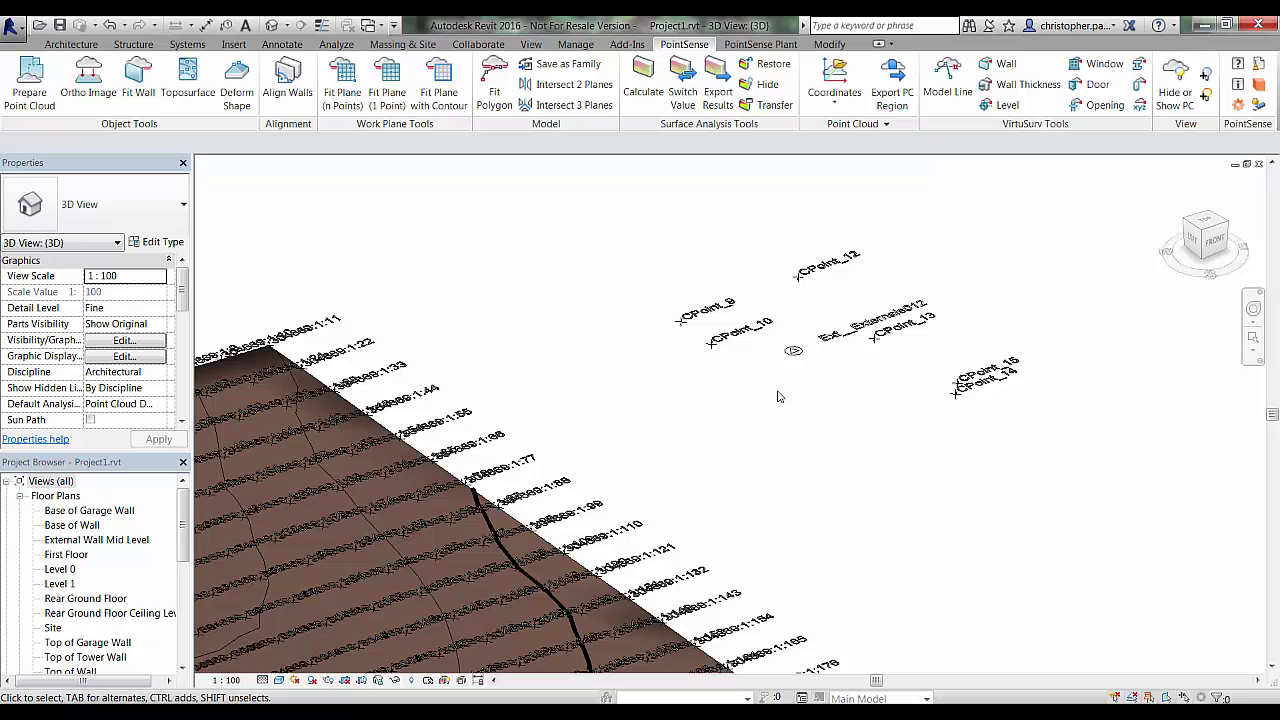
Step: Change construction point CPoint_10 to the kubit_protocol_point type and clear the selection
click(740, 343)
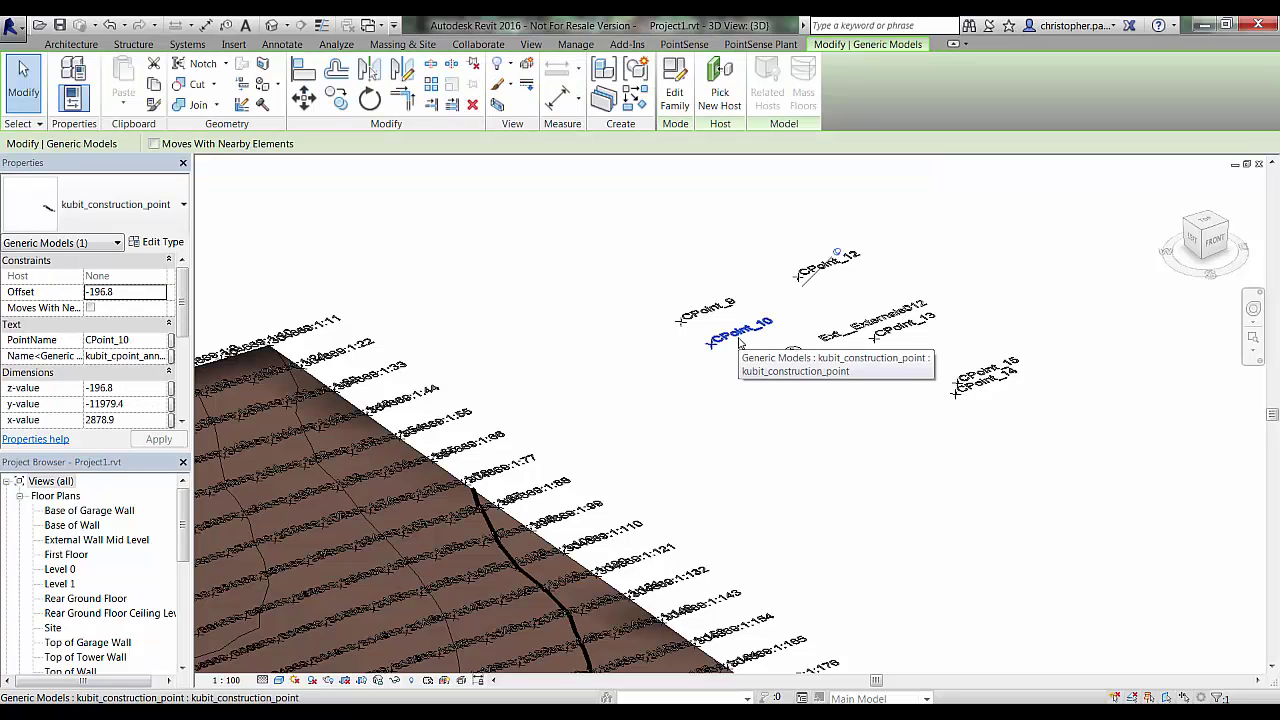
click(169, 219)
click(135, 459)
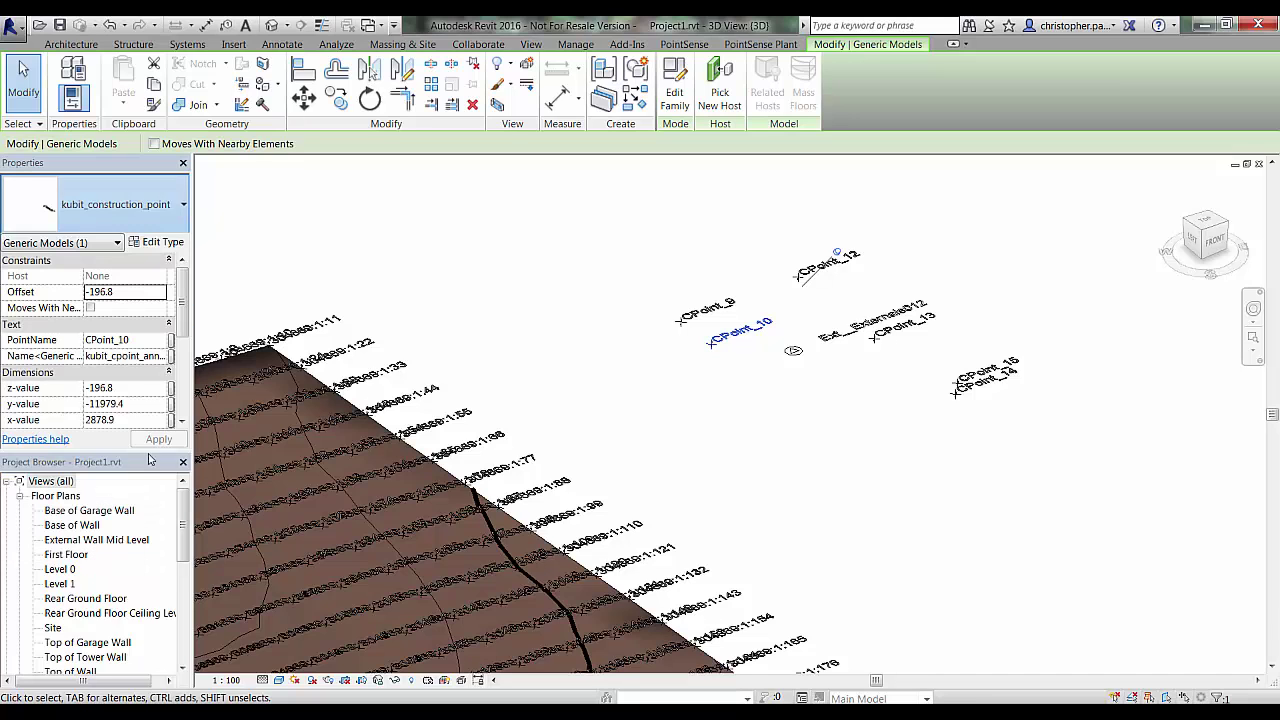
click(777, 410)
Step: Select all instances of the kubit_scanposition points and change their type to kubit_protocol_point
scroll(741, 395, down, 2)
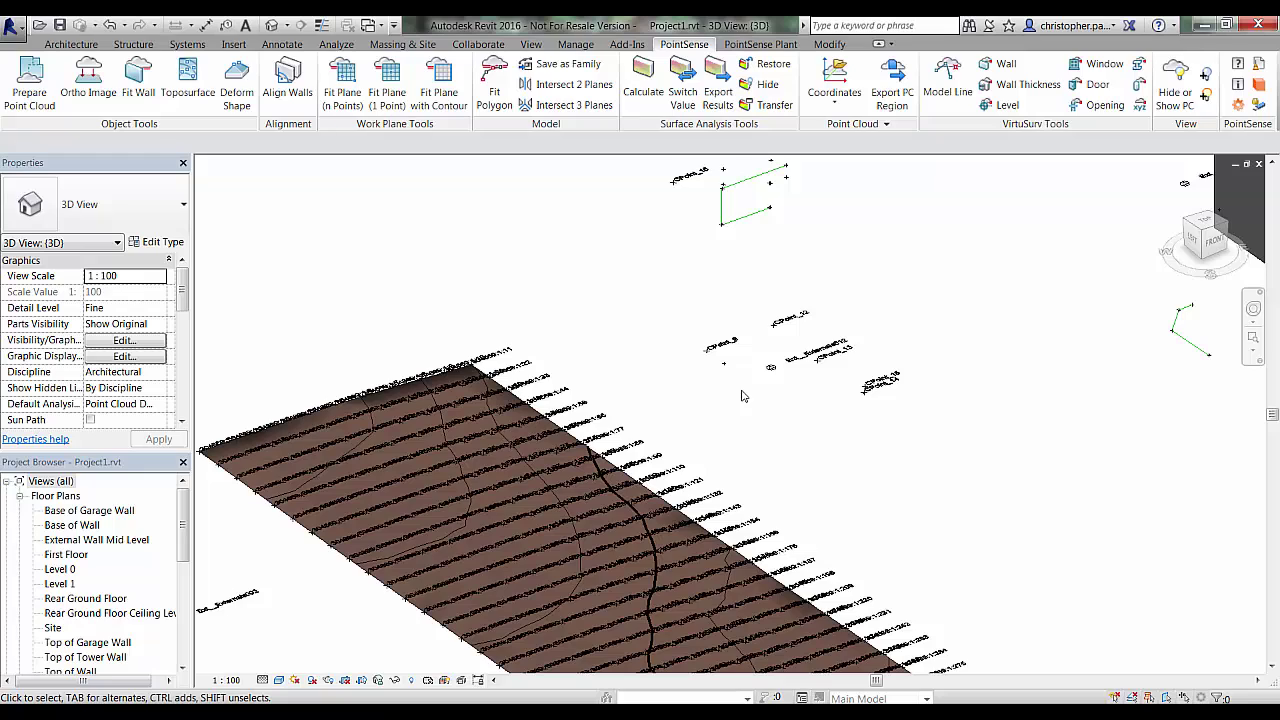
scroll(741, 395, down, 2)
middle_drag(889, 428, 751, 435)
scroll(688, 391, down, 2)
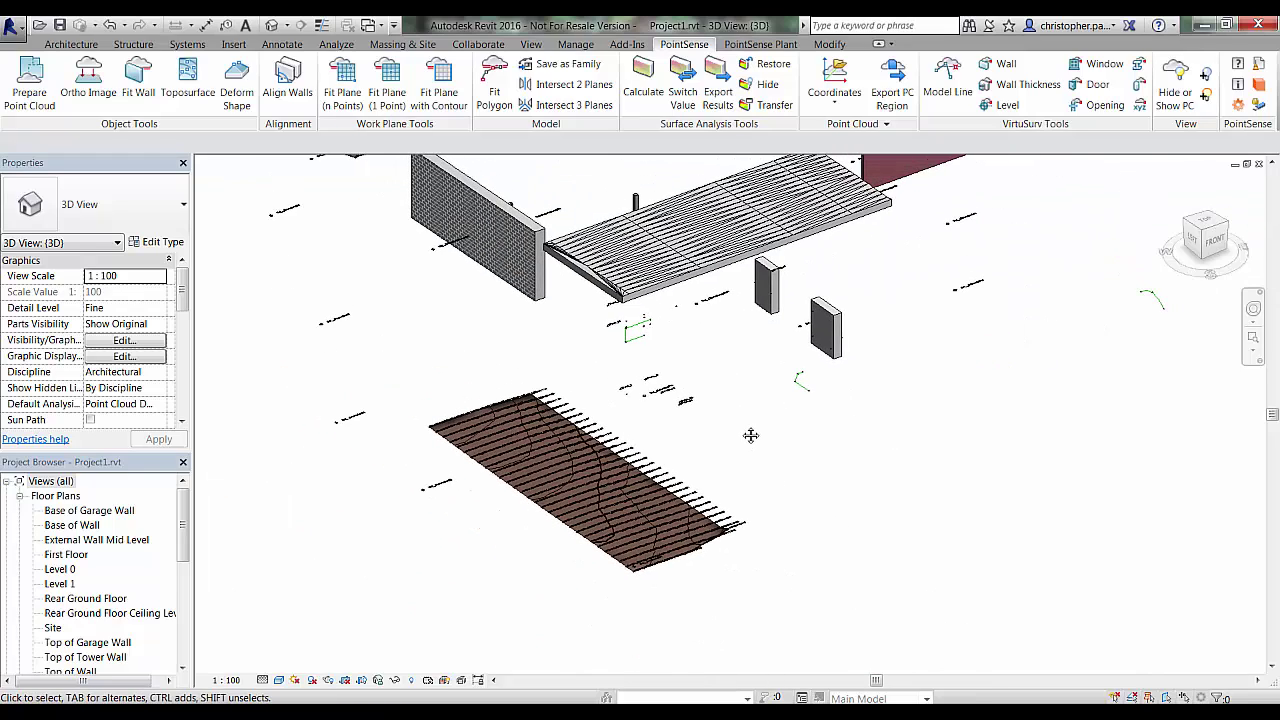
click(446, 482)
right_click(446, 483)
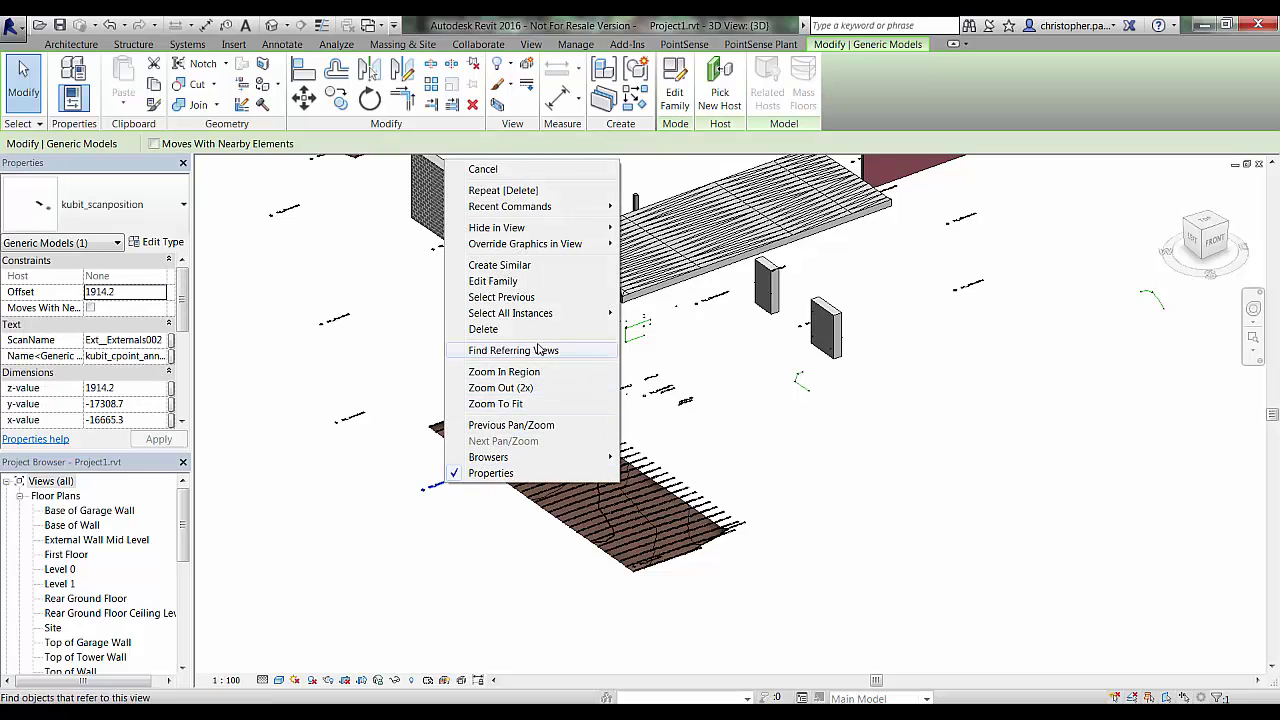
mouse_move(545, 320)
click(660, 330)
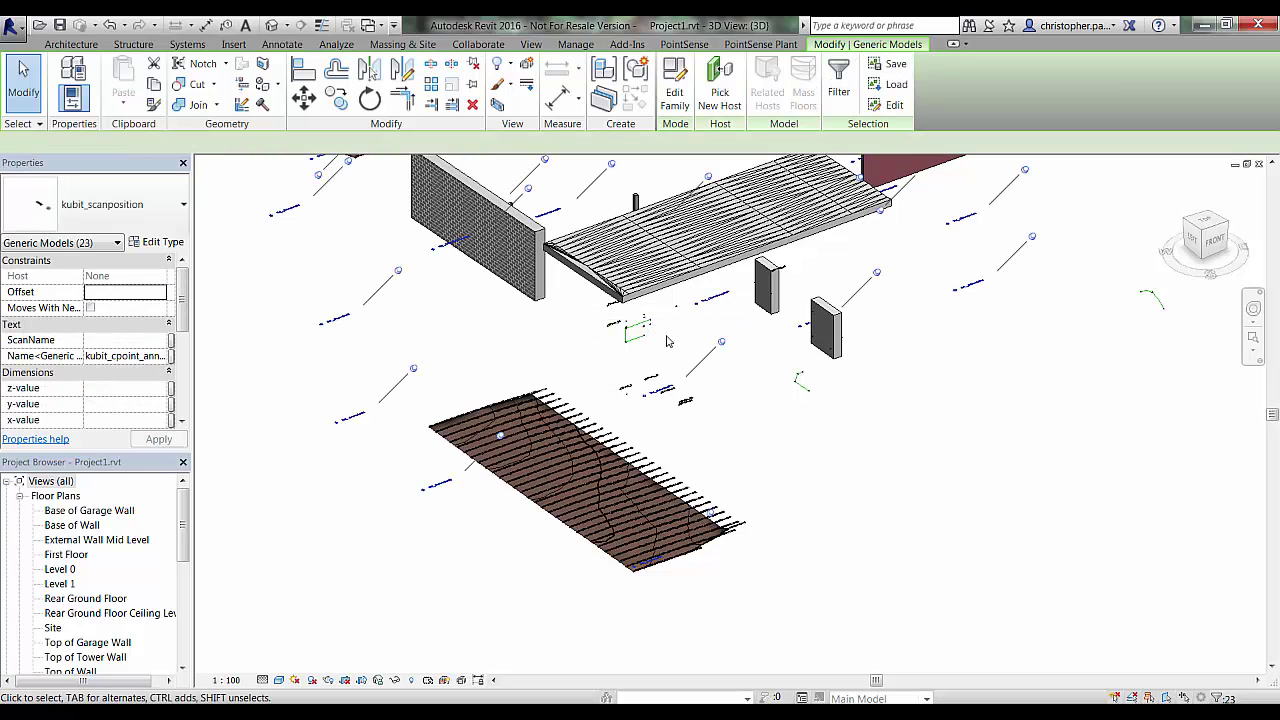
click(160, 210)
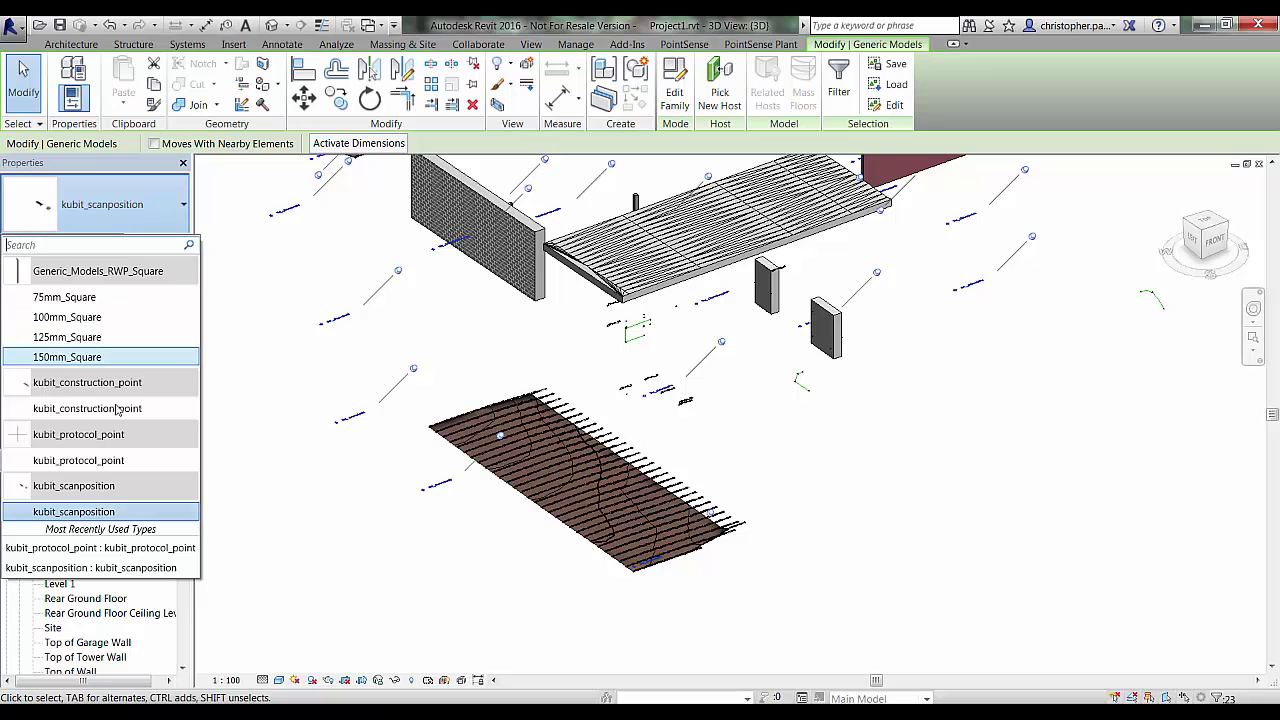
click(120, 460)
click(857, 457)
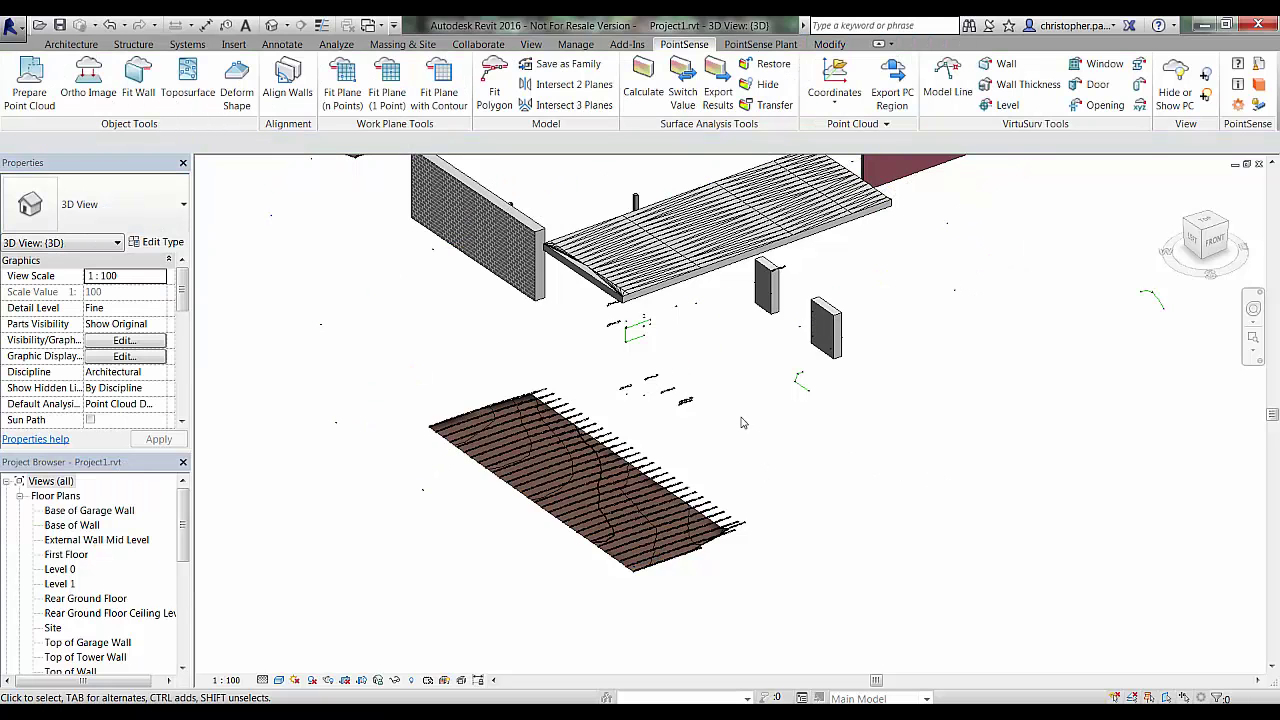
Step: Select all instances of the kubit_construction_point family and switch them to the kubit_protocol_point type
click(689, 405)
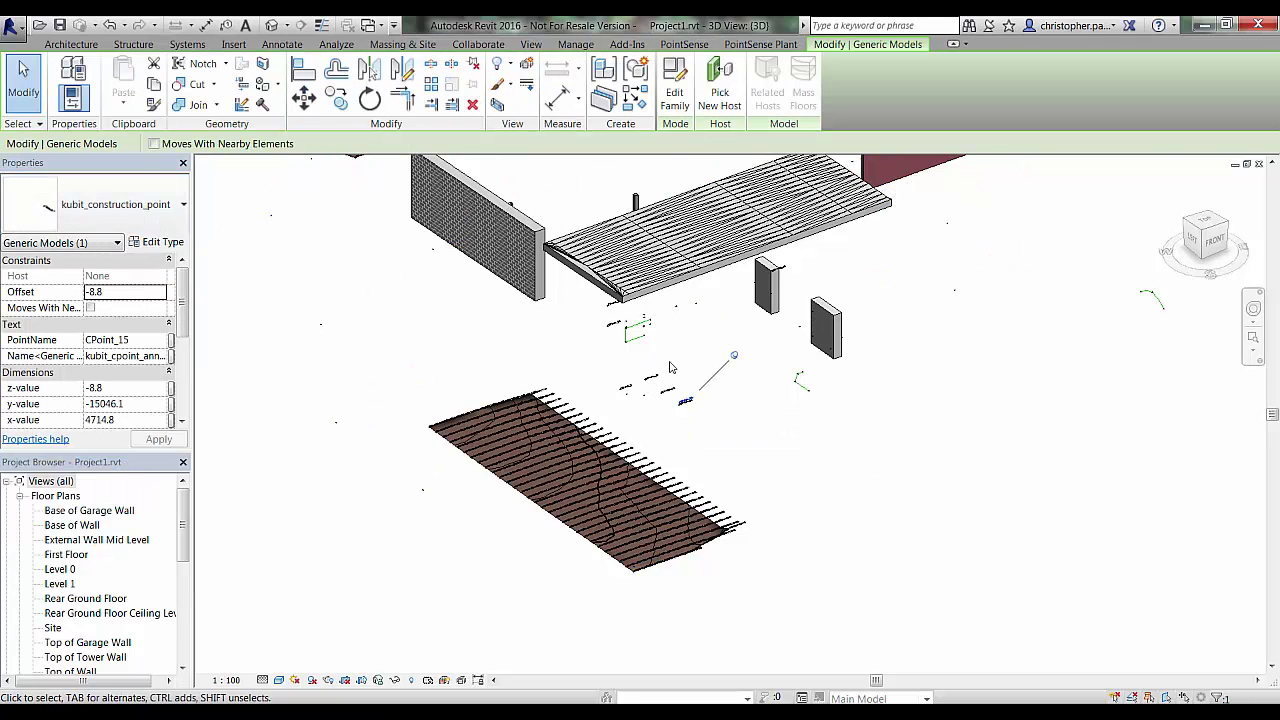
right_click(695, 401)
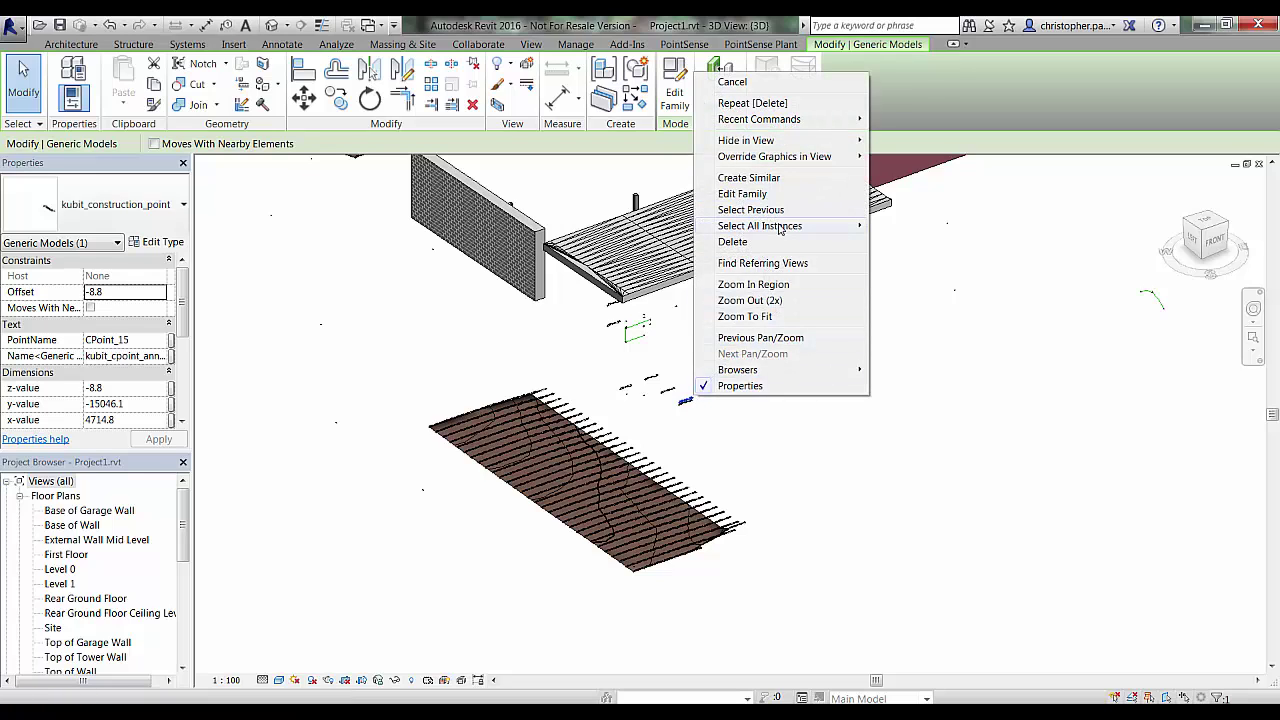
mouse_move(780, 226)
click(905, 243)
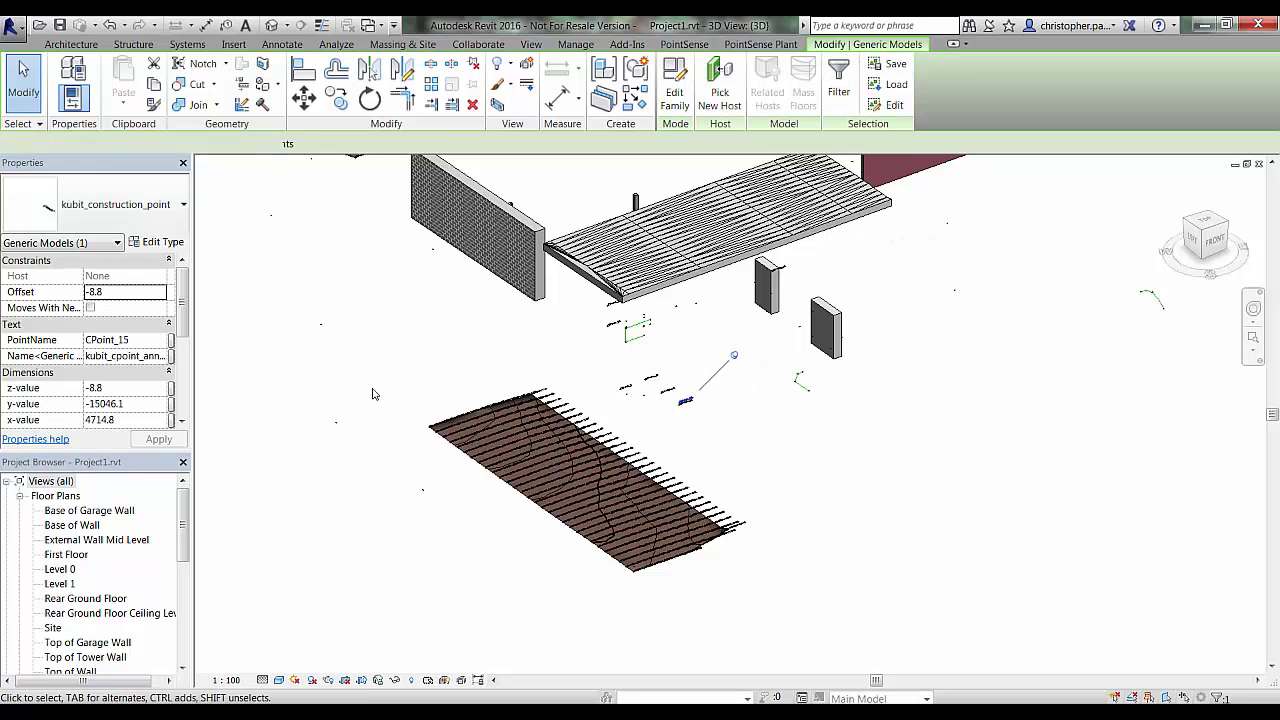
click(115, 210)
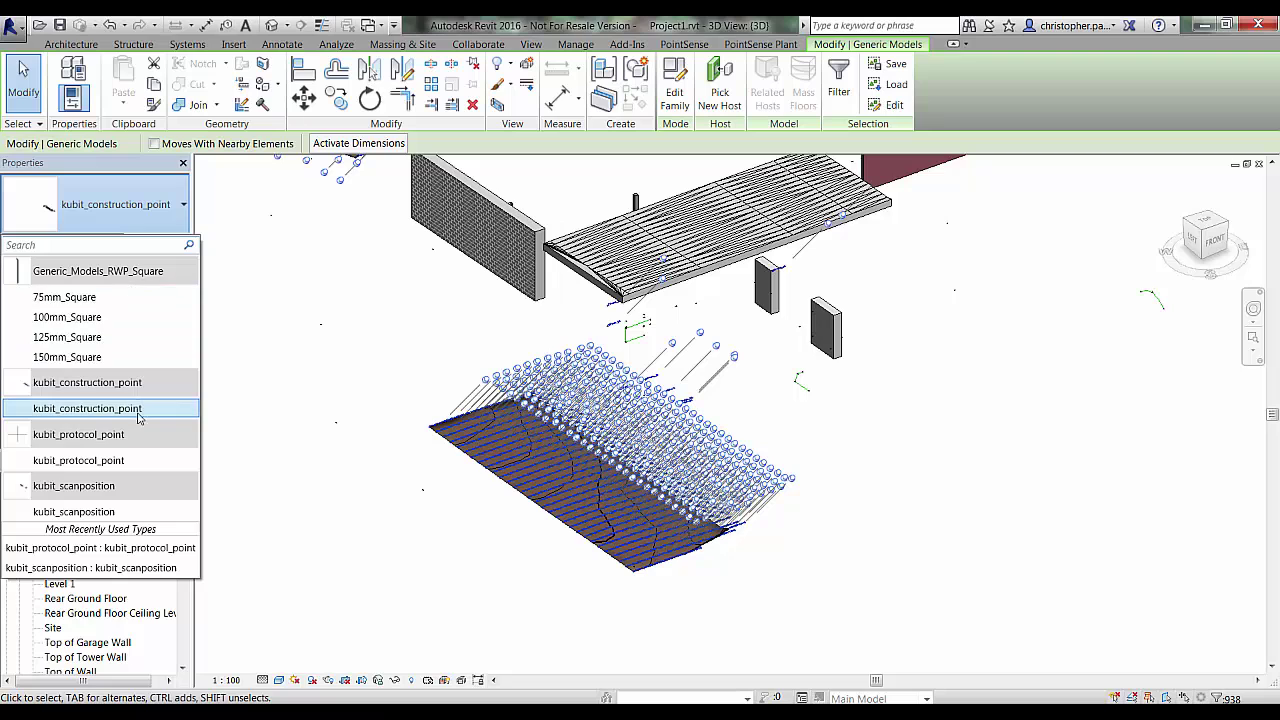
click(137, 460)
key(Delete)
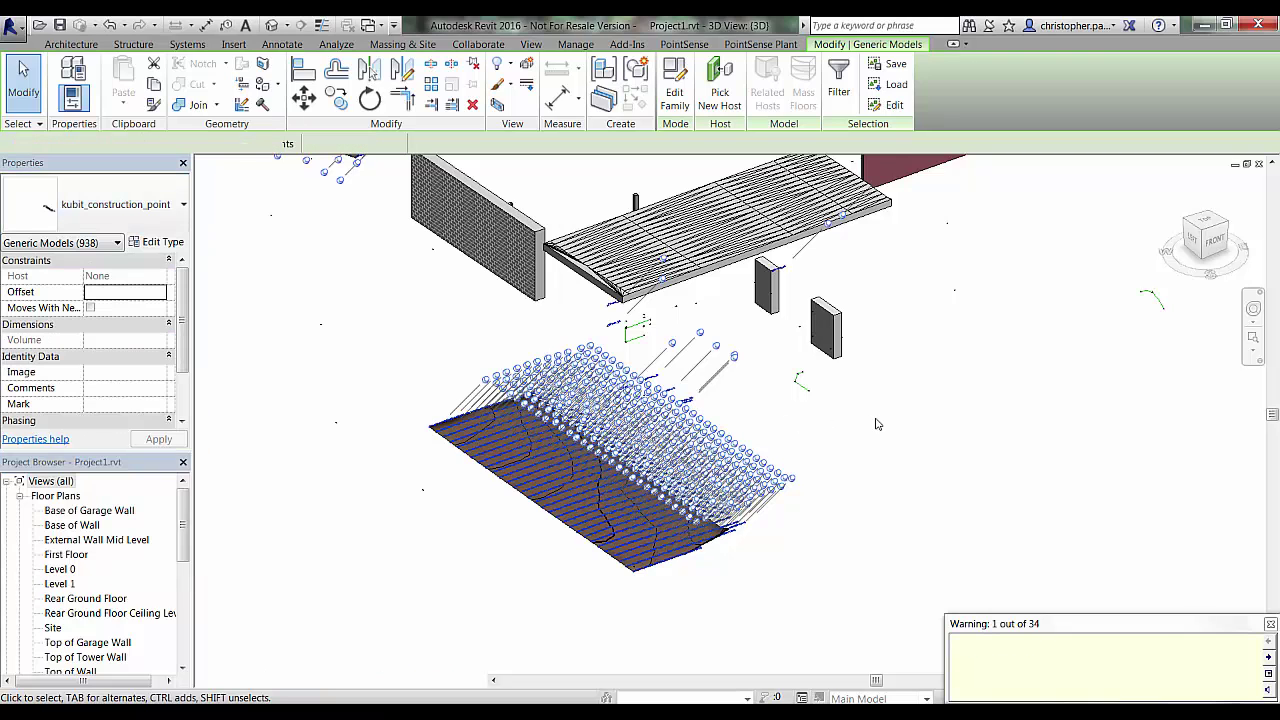
Step: Run the PointSense Cleanup, removing config values, wall type naming history, protocol points, tile images, dynamic model updaters and surface analysis results
scroll(878, 420, down, 2)
middle_drag(943, 405, 919, 496)
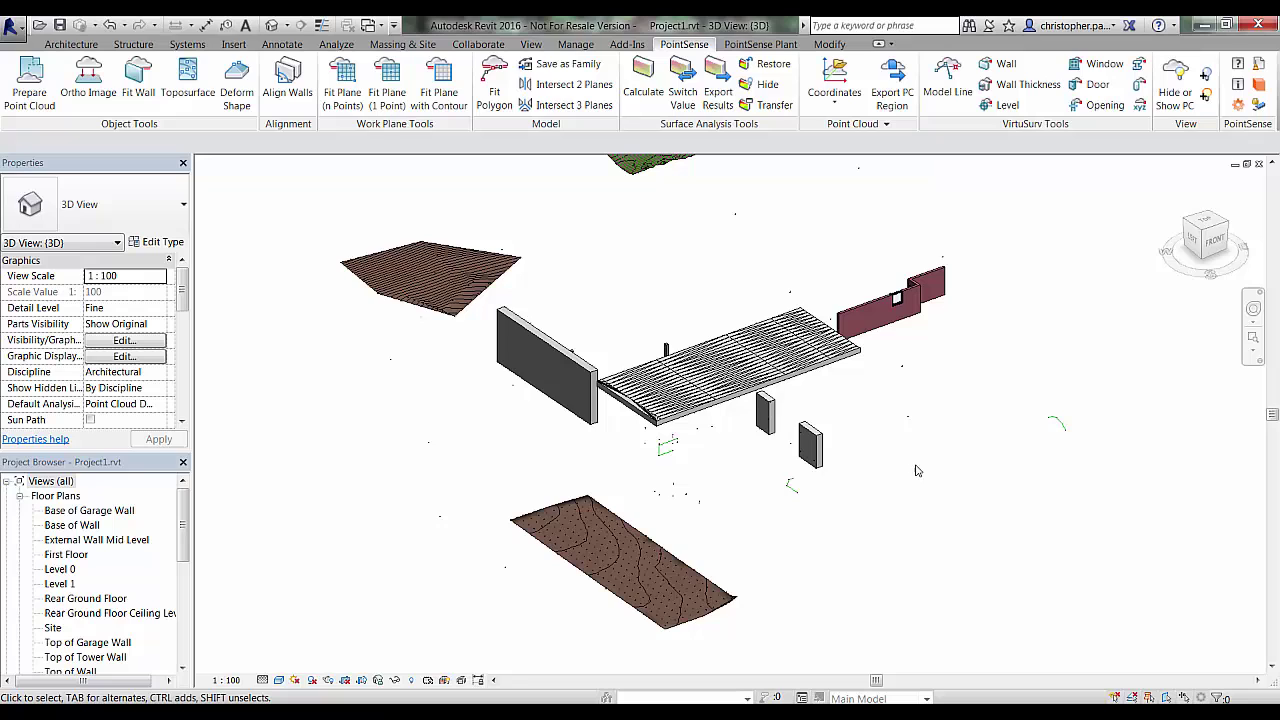
click(1261, 66)
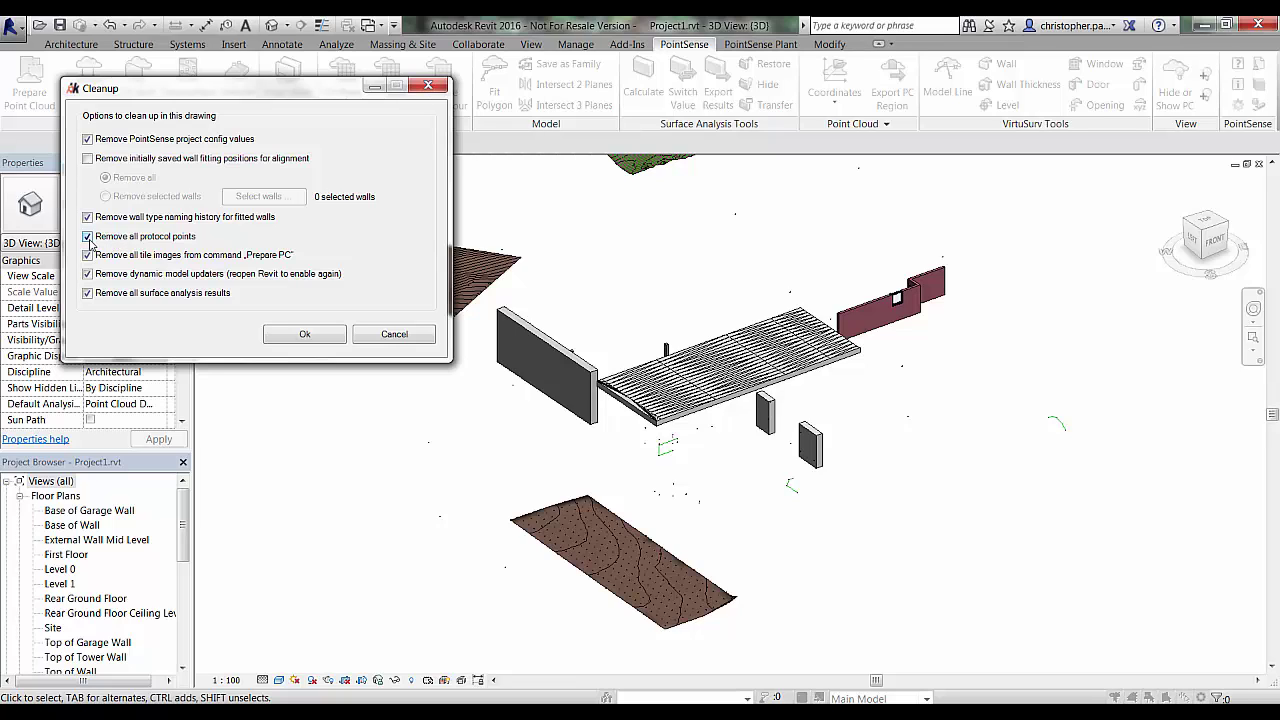
click(304, 338)
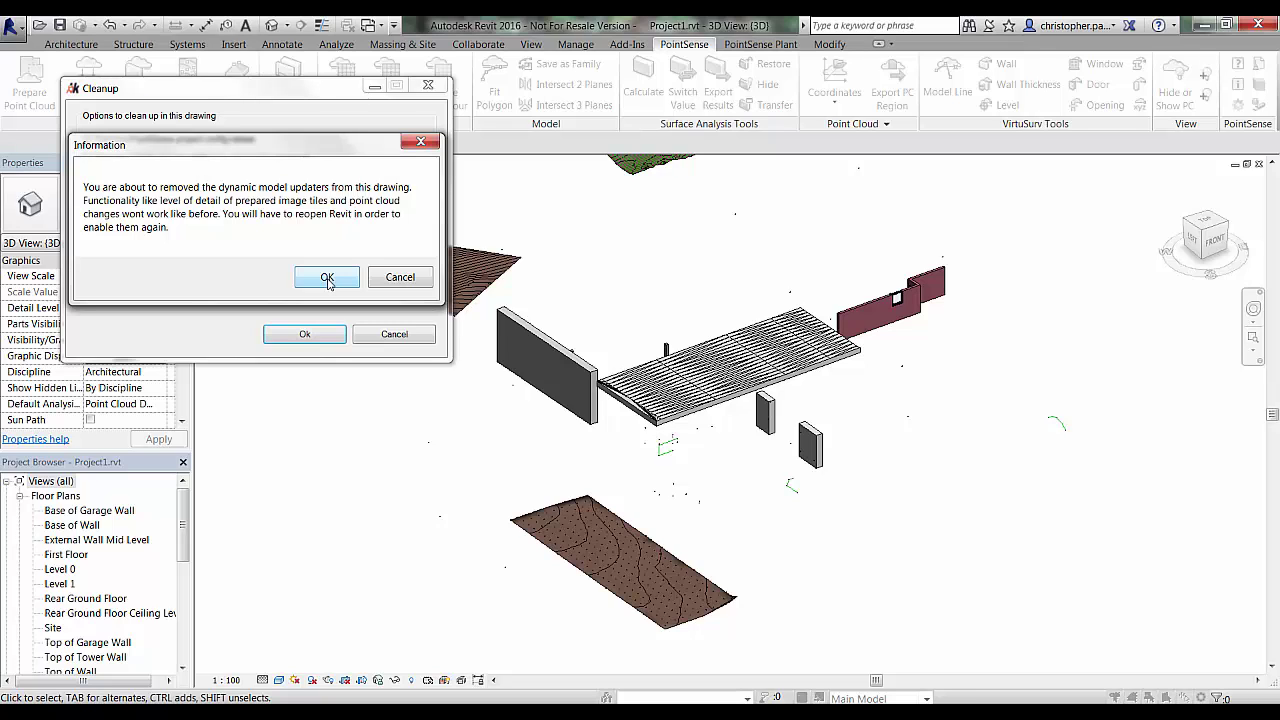
click(327, 278)
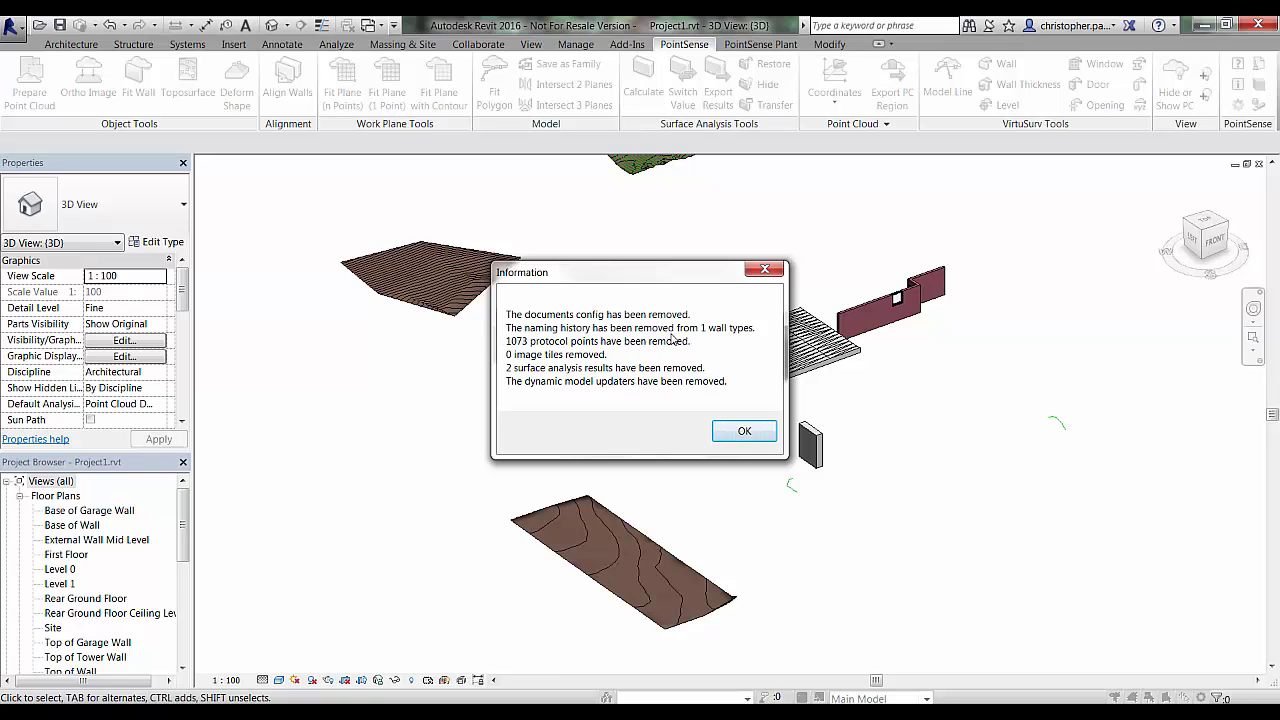
click(744, 432)
Step: Inspect the cleaned-up toposurfaces, deformed floor slab and walls from several viewpoints for leftover points and labels
scroll(611, 466, up, 5)
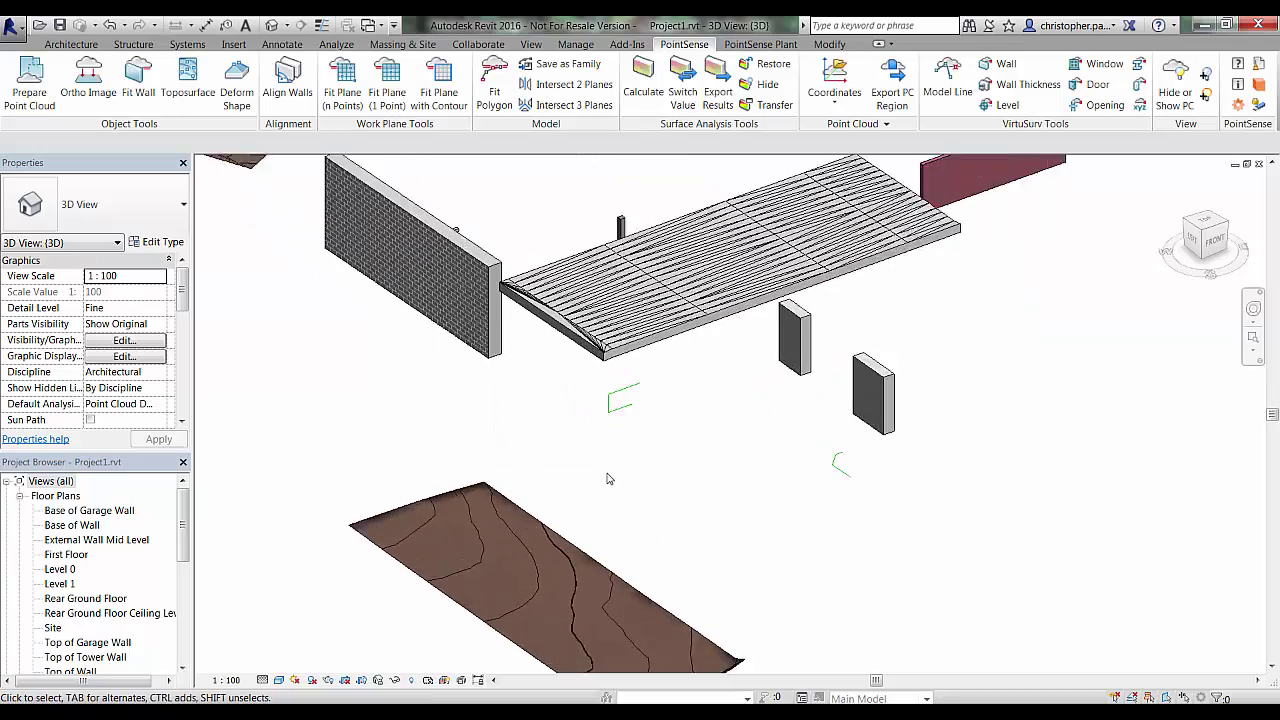
middle_drag(611, 474, 760, 318)
middle_drag(859, 198, 705, 514)
middle_drag(701, 201, 674, 356)
scroll(674, 356, down, 2)
middle_drag(542, 289, 778, 326)
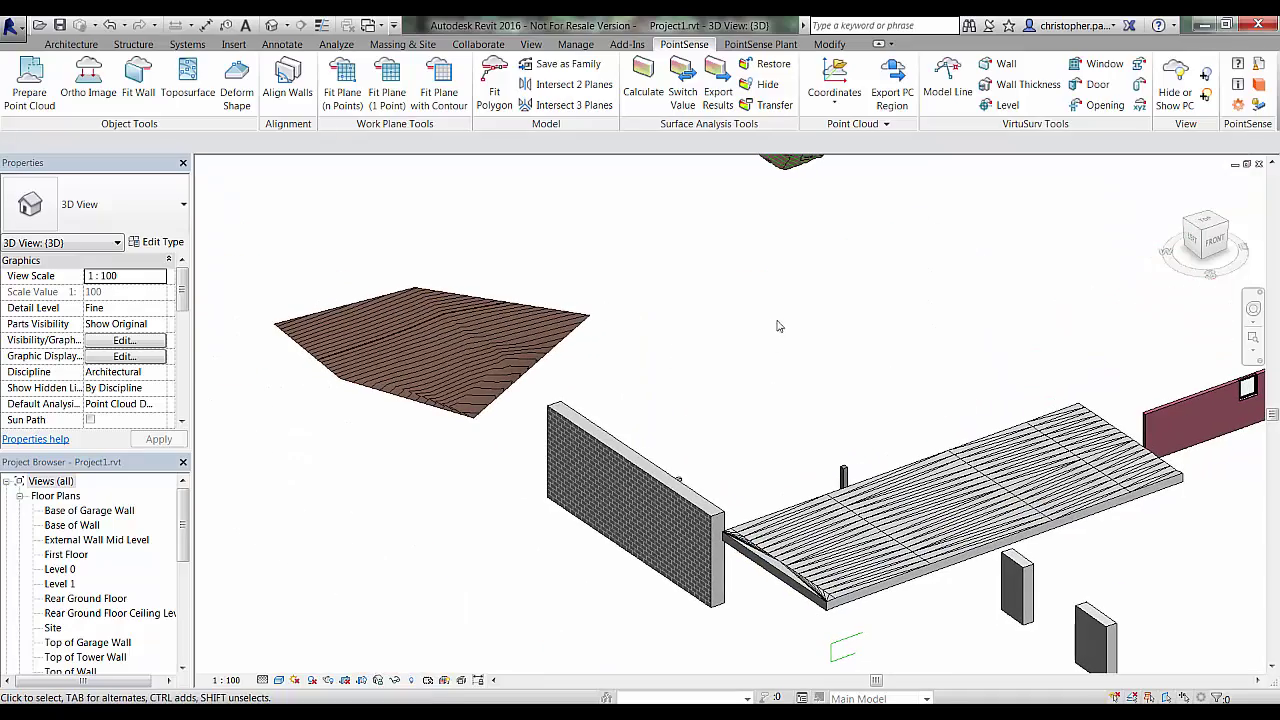
click(514, 357)
shift+middle_drag(514, 357, 780, 342)
click(773, 350)
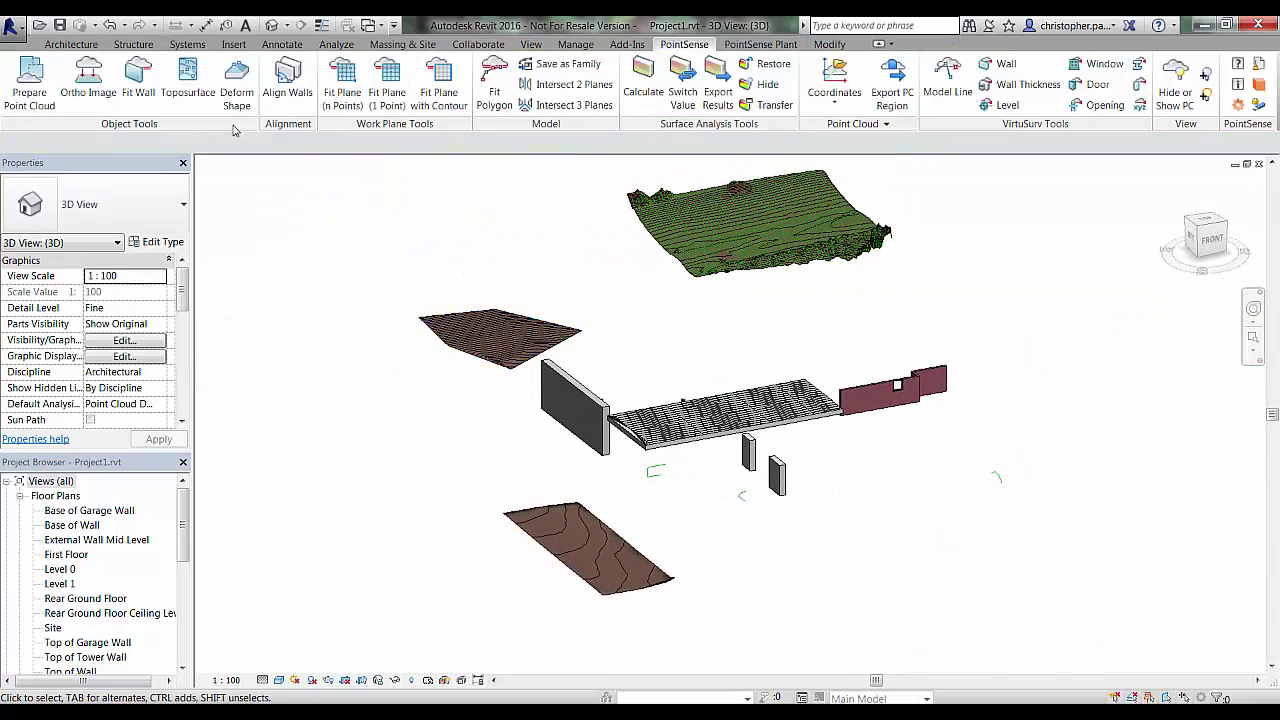